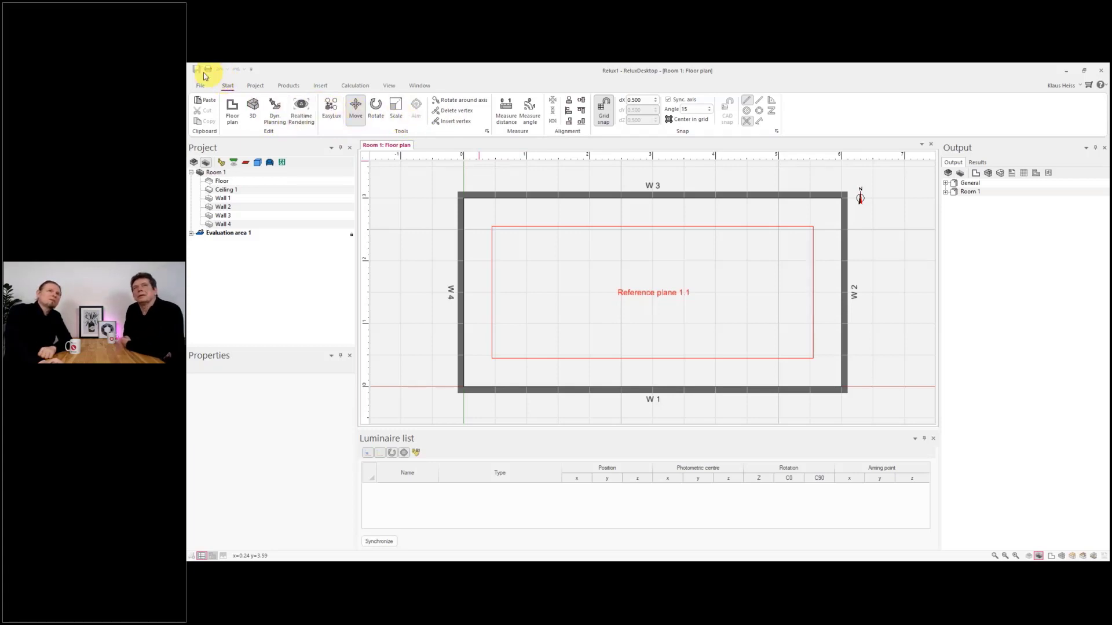
# - Open the customization settings for the Quick Access Toolbar
pyautogui.click(251, 70)
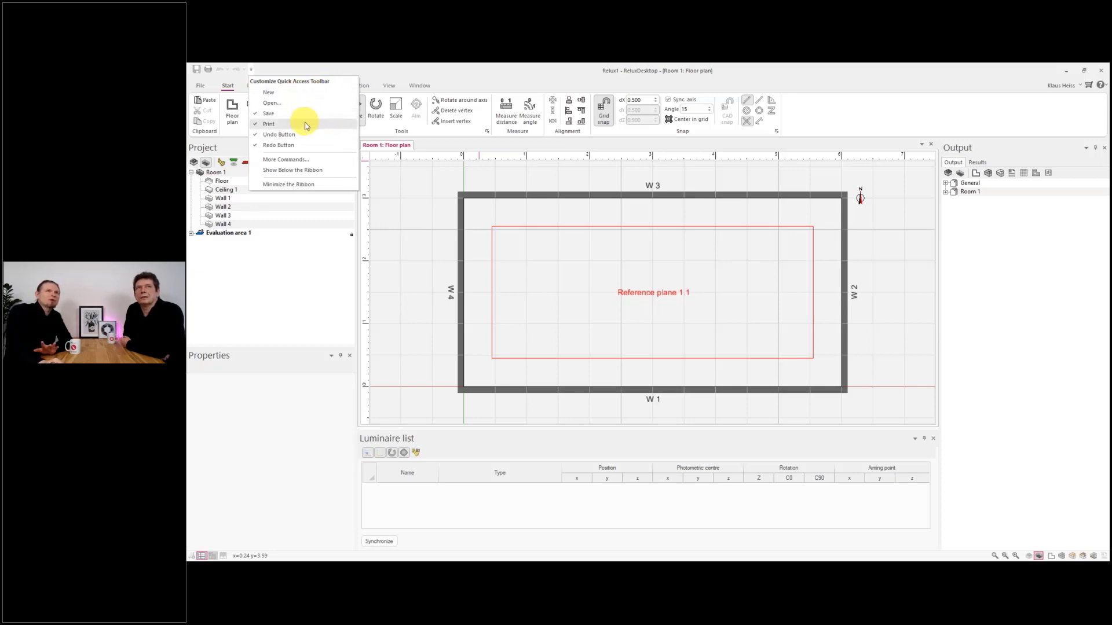
pyautogui.click(326, 161)
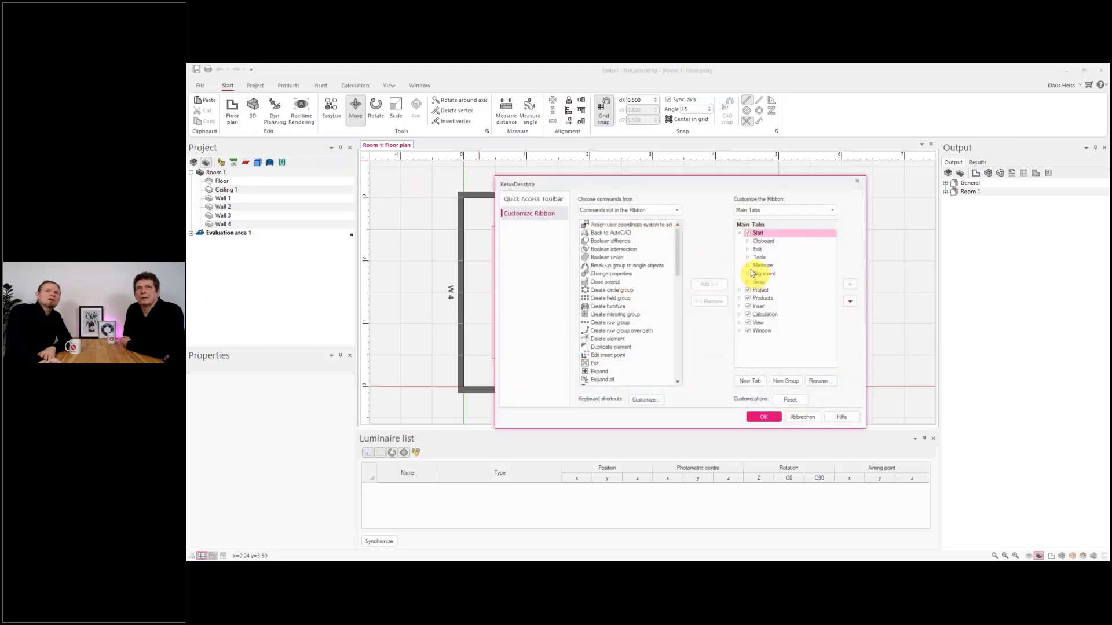
pyautogui.moveTo(705, 188); pyautogui.dragTo(631, 197)
pyautogui.click(455, 208)
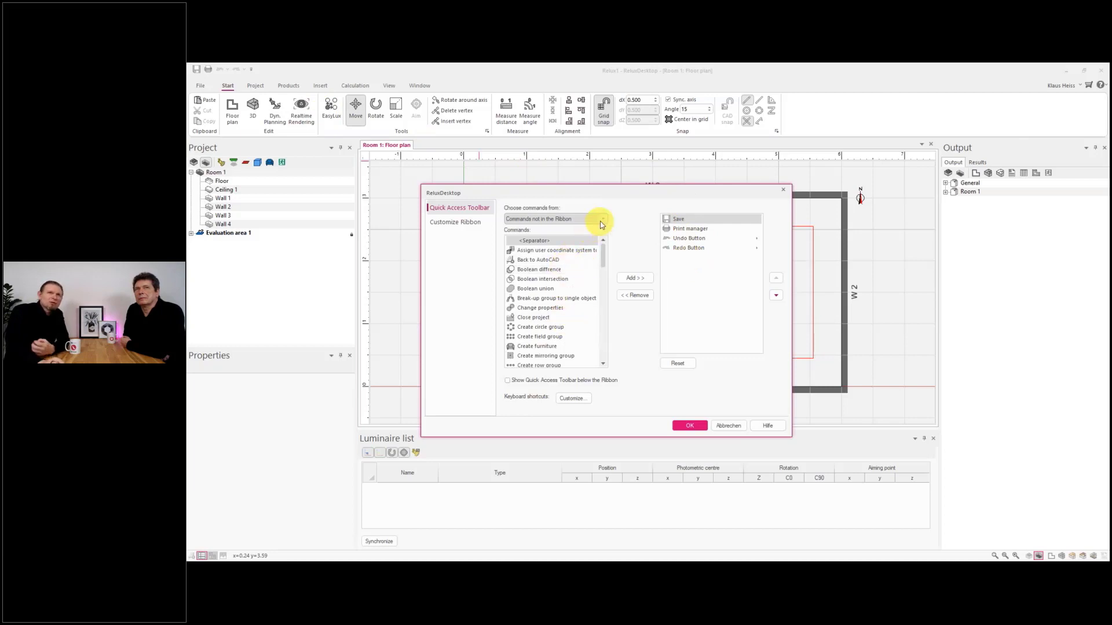
# - Add the Place new single luminaire command from the Products commands to the Quick Access Toolbar list
pyautogui.click(602, 255)
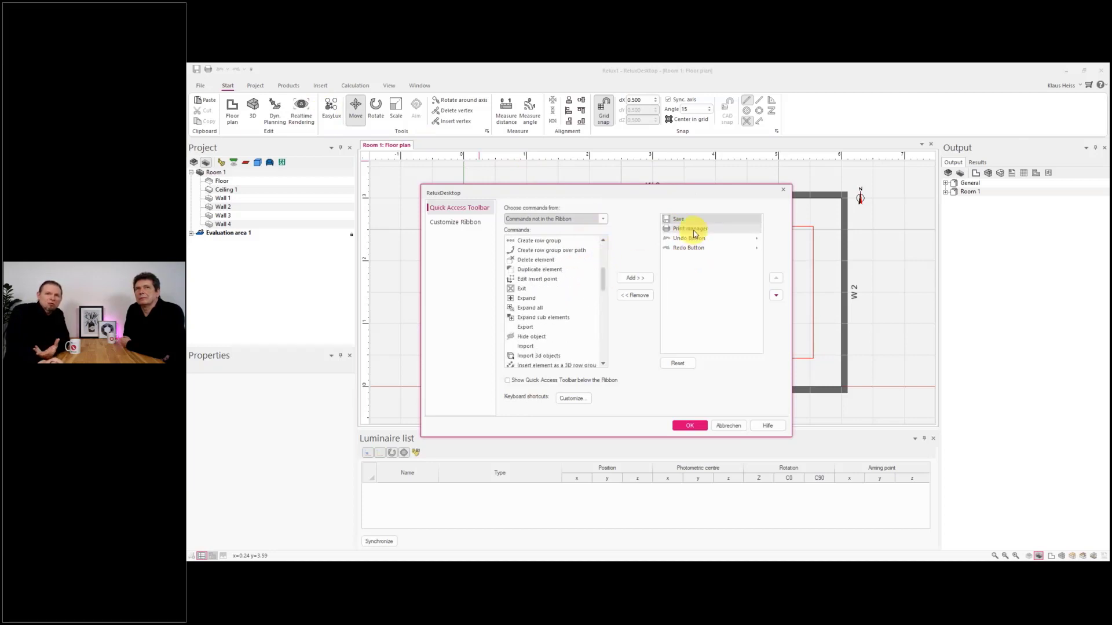
pyautogui.click(604, 285)
pyautogui.click(602, 219)
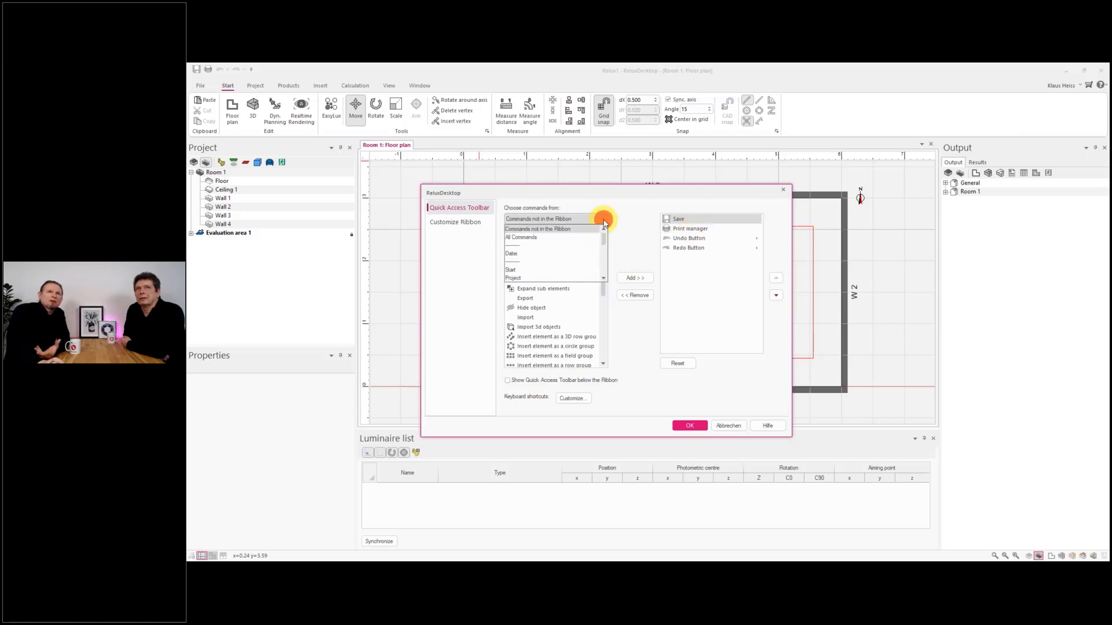
pyautogui.click(602, 256)
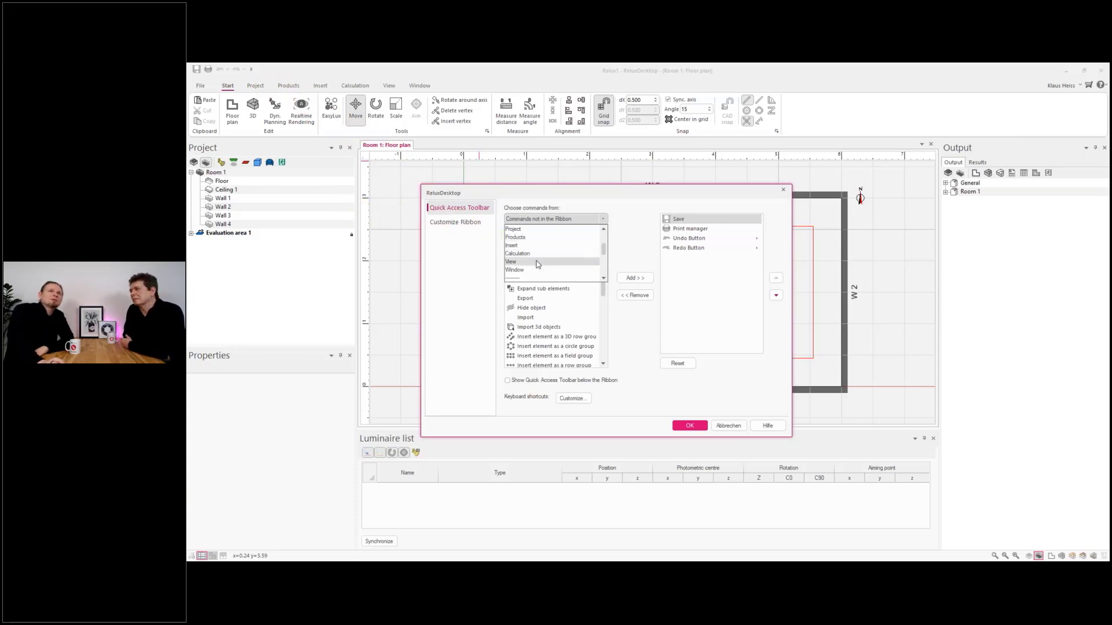
pyautogui.click(536, 237)
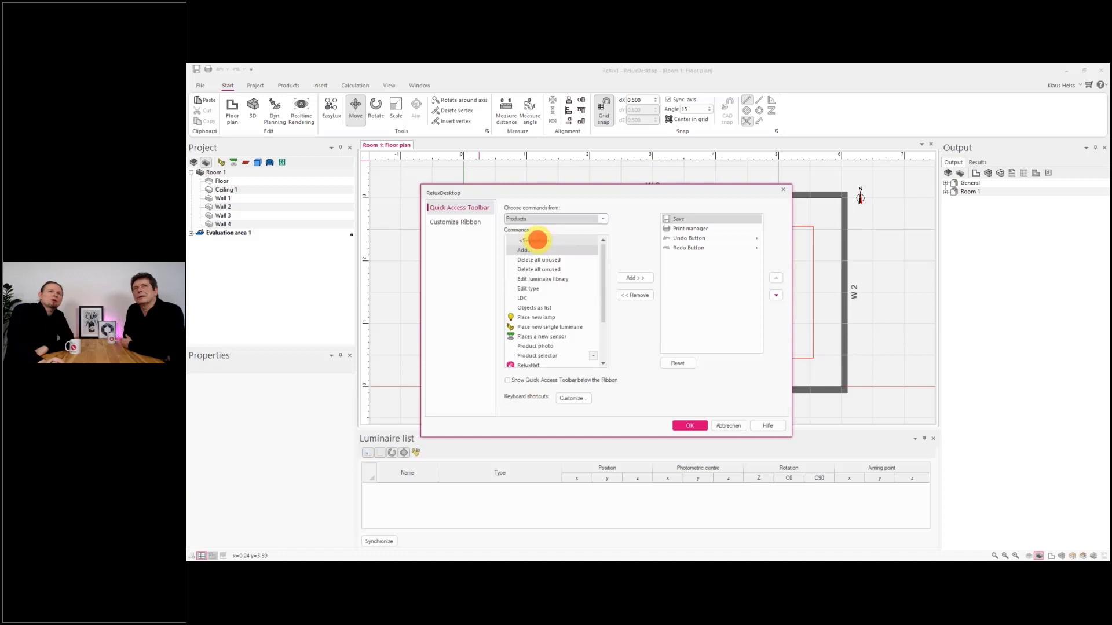
pyautogui.click(559, 326)
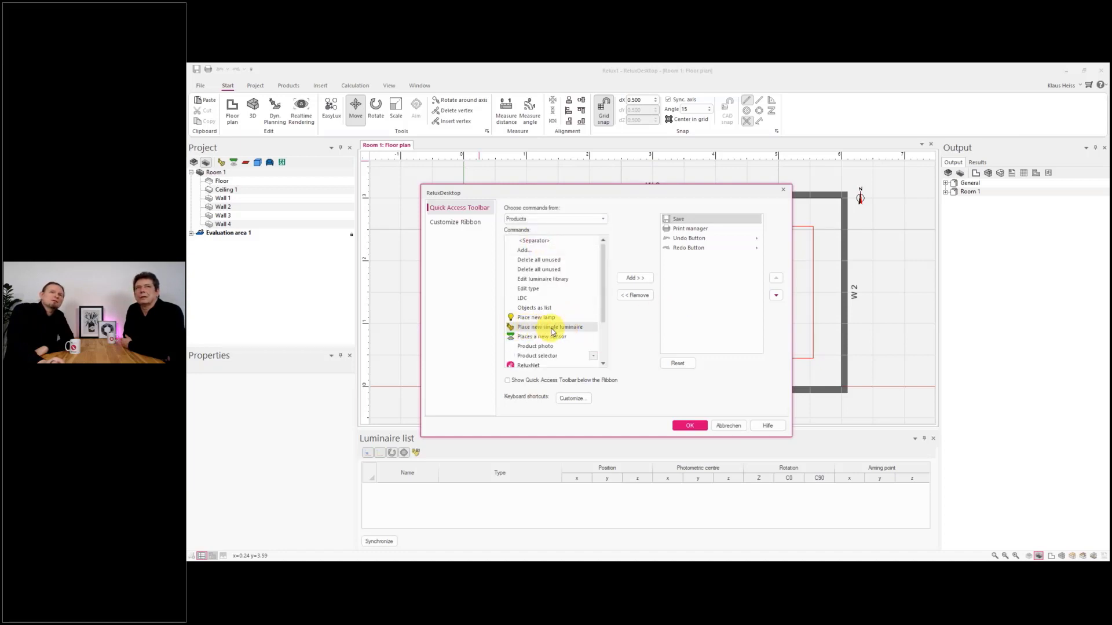
pyautogui.click(631, 278)
# - Move Place new single luminaire to the end of the Quick Access Toolbar list, below Redo Button
pyautogui.click(702, 227)
pyautogui.click(776, 296)
pyautogui.click(775, 296)
pyautogui.click(775, 295)
pyautogui.click(775, 296)
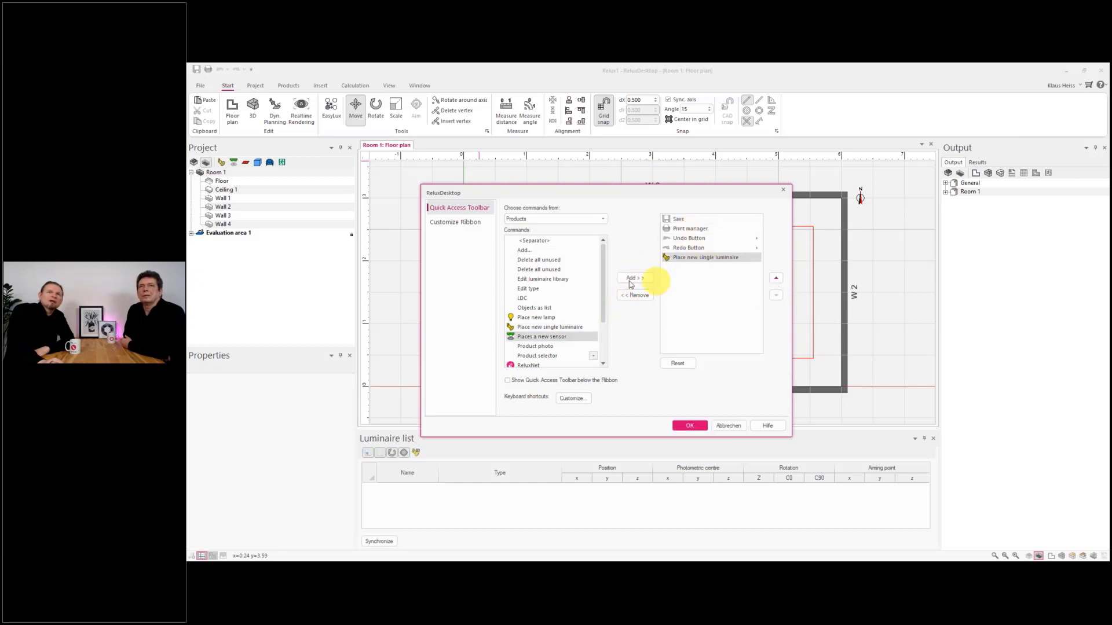
# - Add a separator to the Quick Access Toolbar list directly above Place new single luminaire
pyautogui.click(563, 241)
pyautogui.click(635, 278)
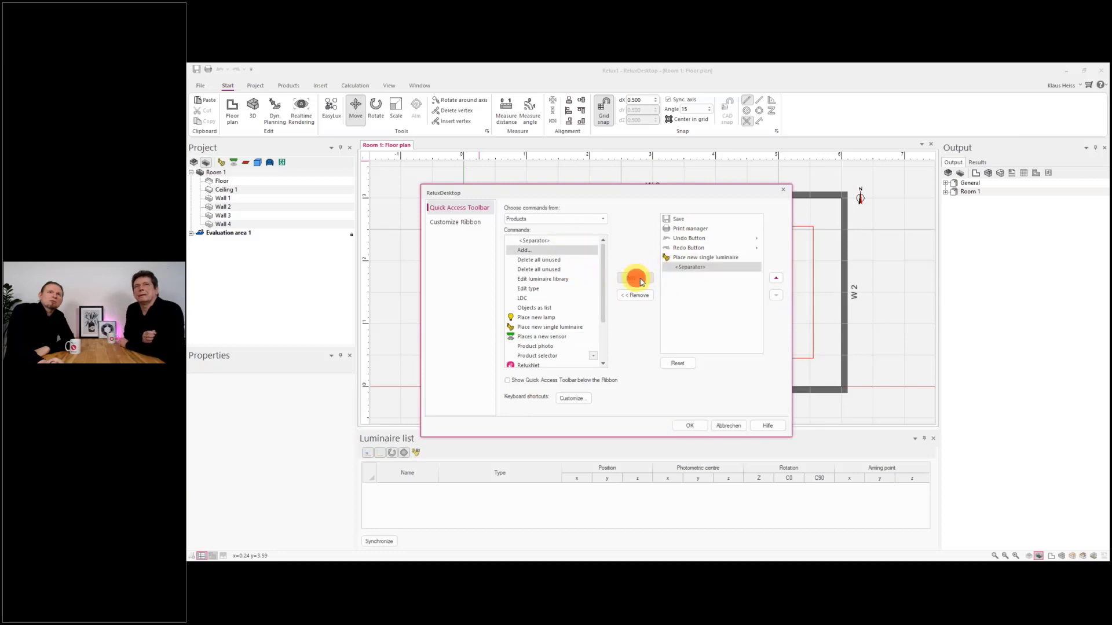
pyautogui.click(776, 277)
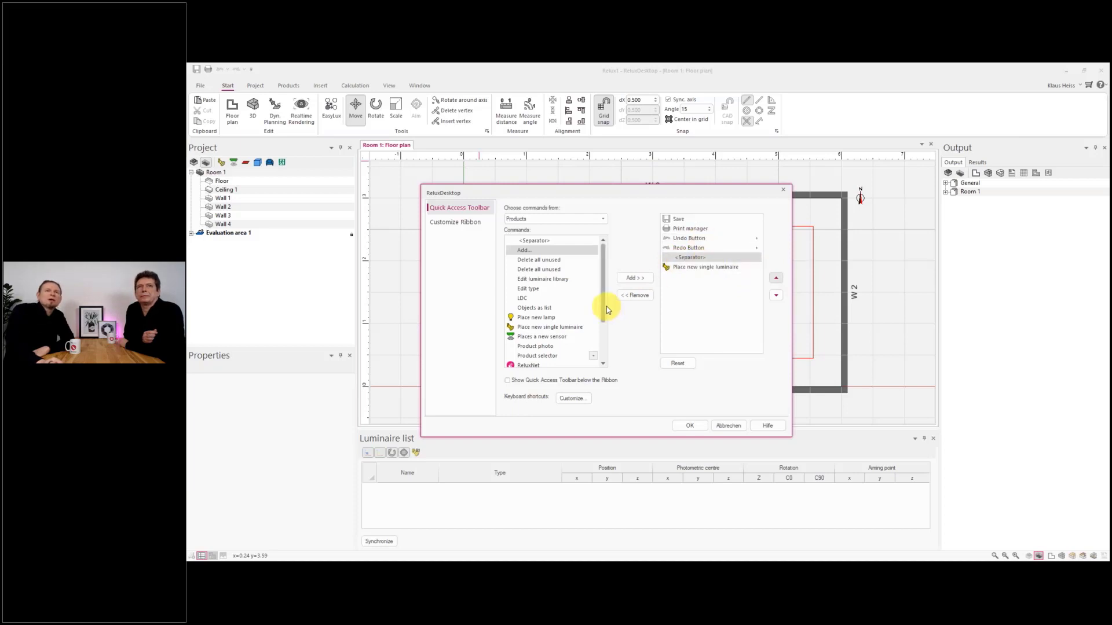
# - Add Create field group from Commands not in the Ribbon and place it below Place new single luminaire
pyautogui.moveTo(602, 307); pyautogui.dragTo(602, 231)
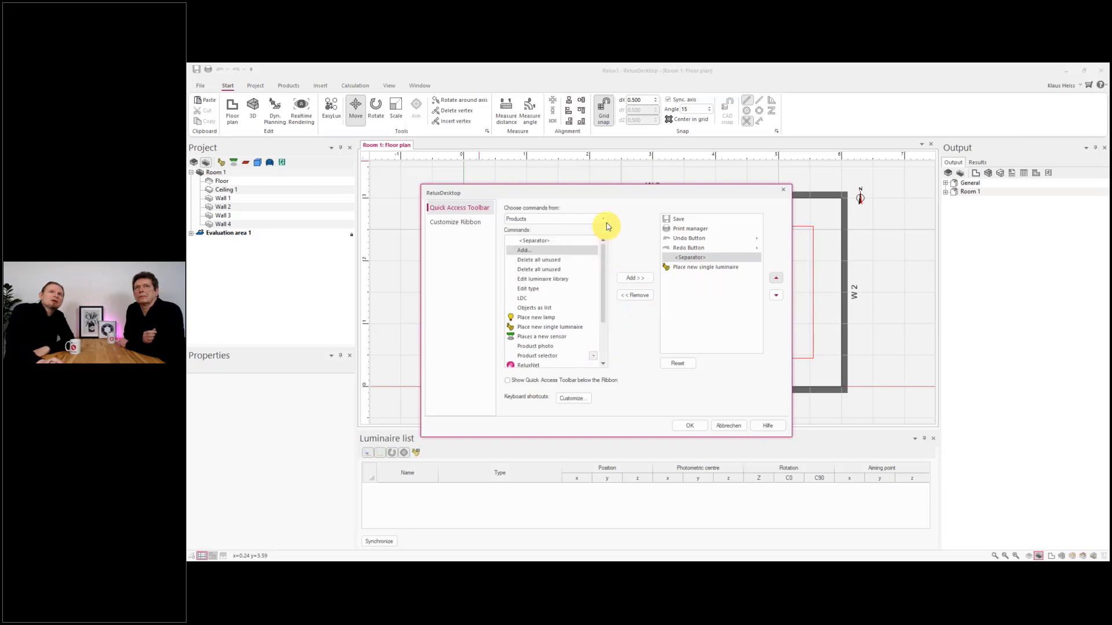
pyautogui.click(604, 219)
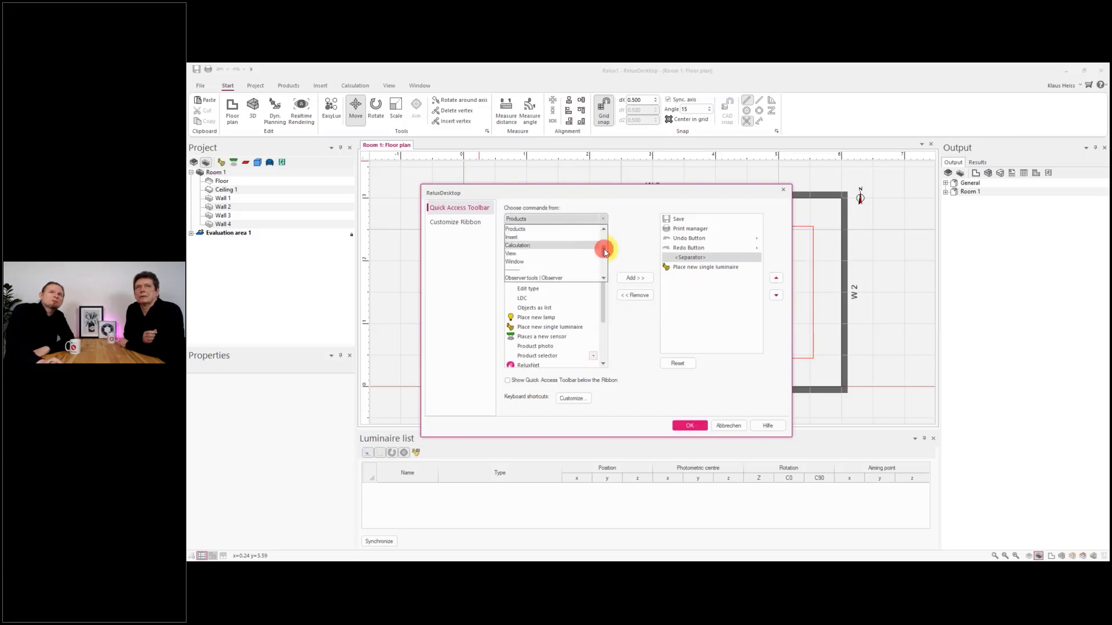
pyautogui.moveTo(603, 250); pyautogui.dragTo(597, 221)
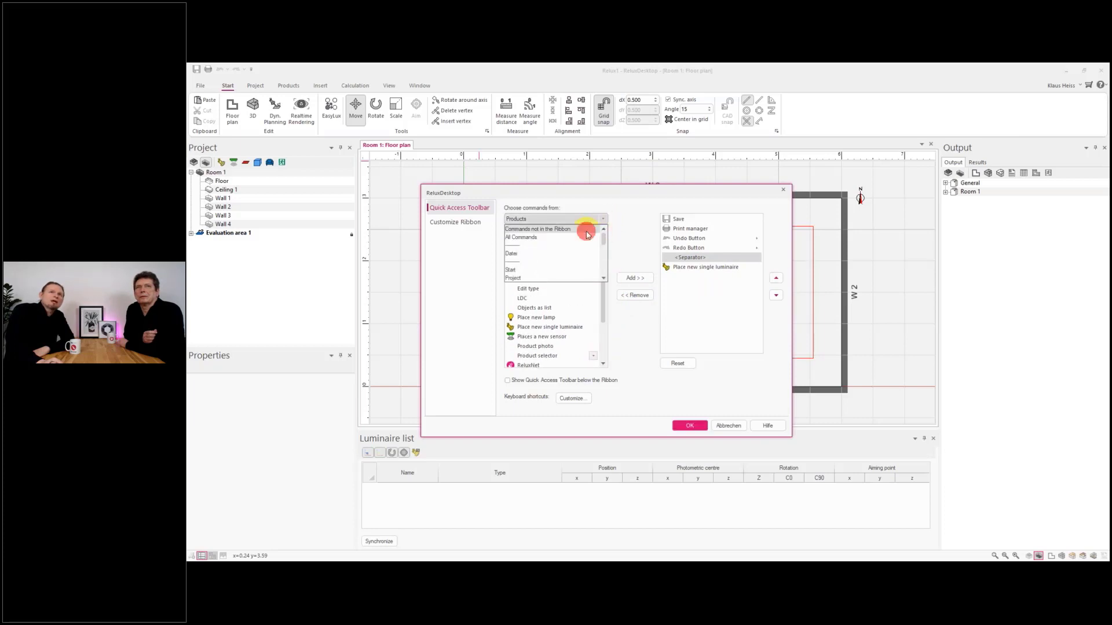
pyautogui.click(584, 228)
pyautogui.click(557, 337)
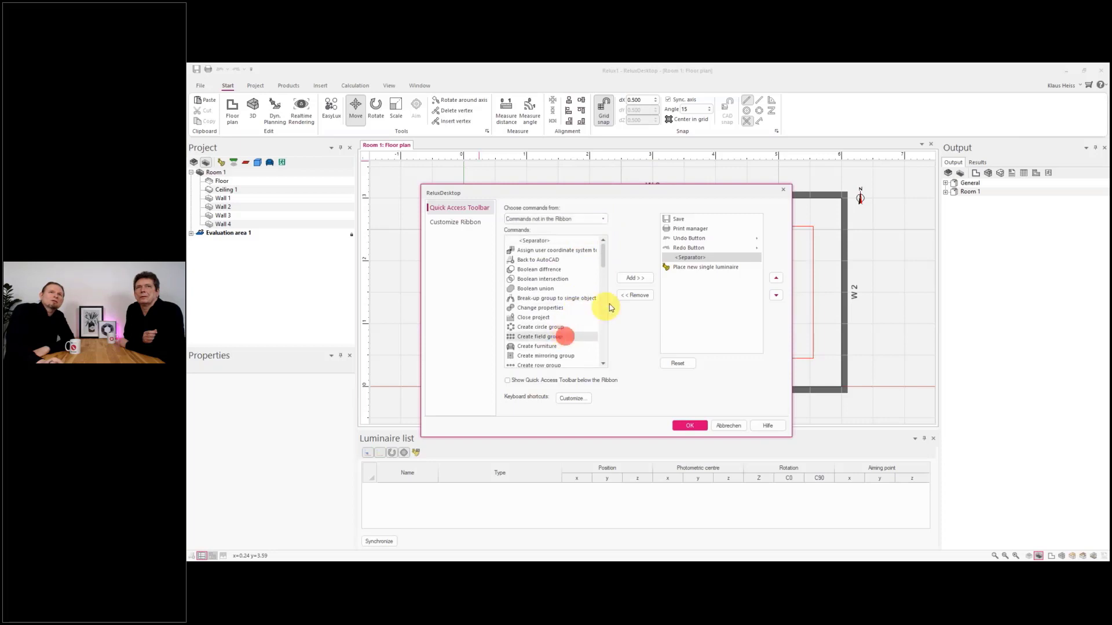
pyautogui.click(637, 279)
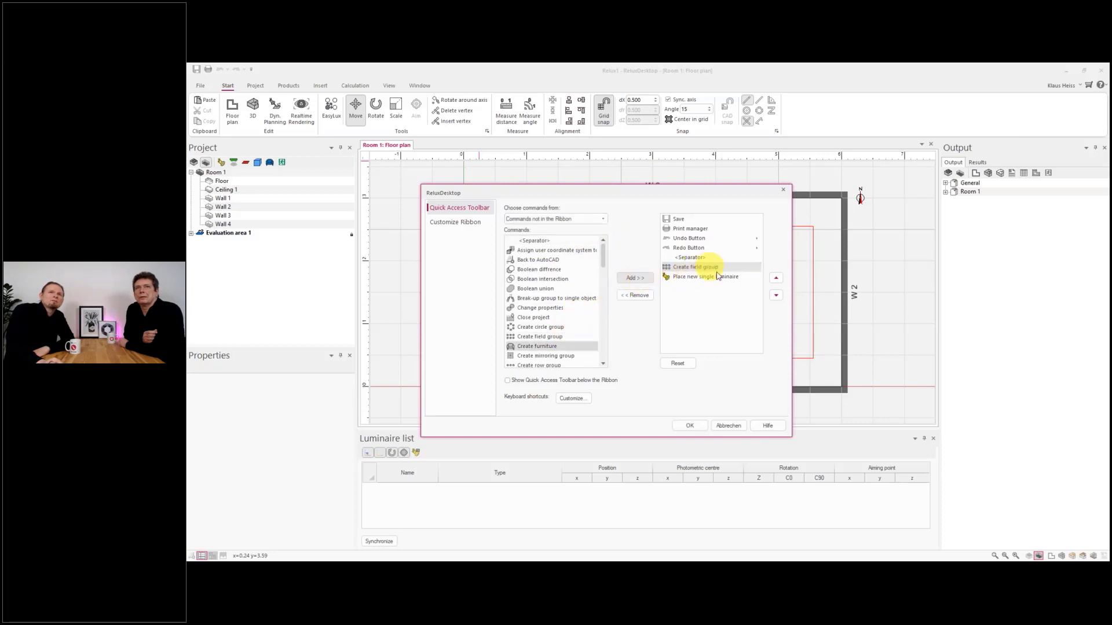
pyautogui.click(776, 295)
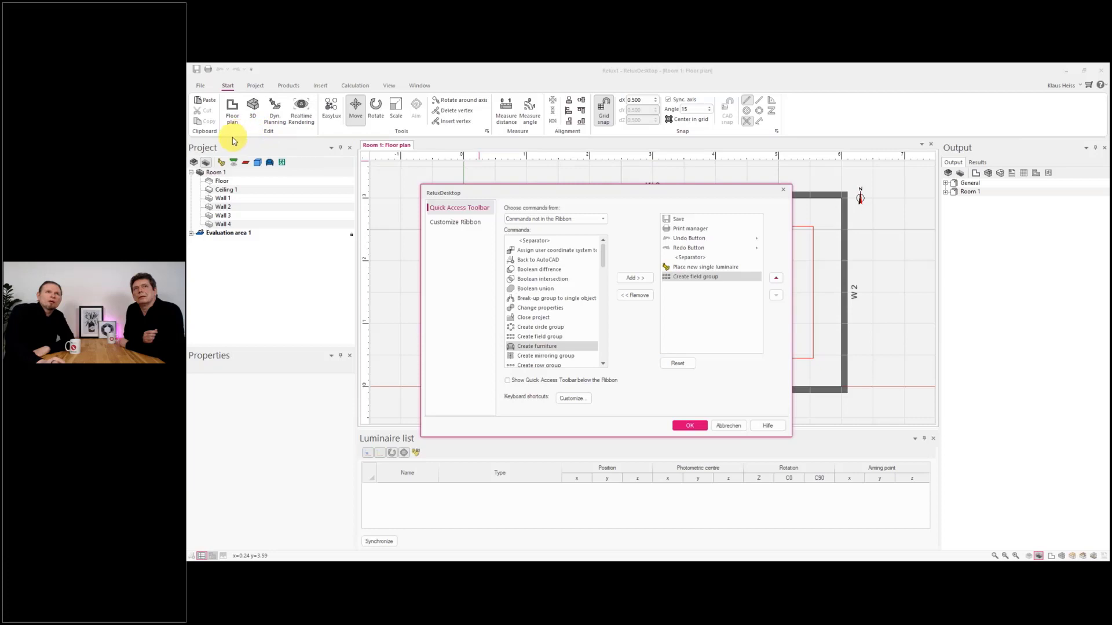
# - Set the Quick Access Toolbar to show below the ribbon and apply the customization
pyautogui.click(550, 380)
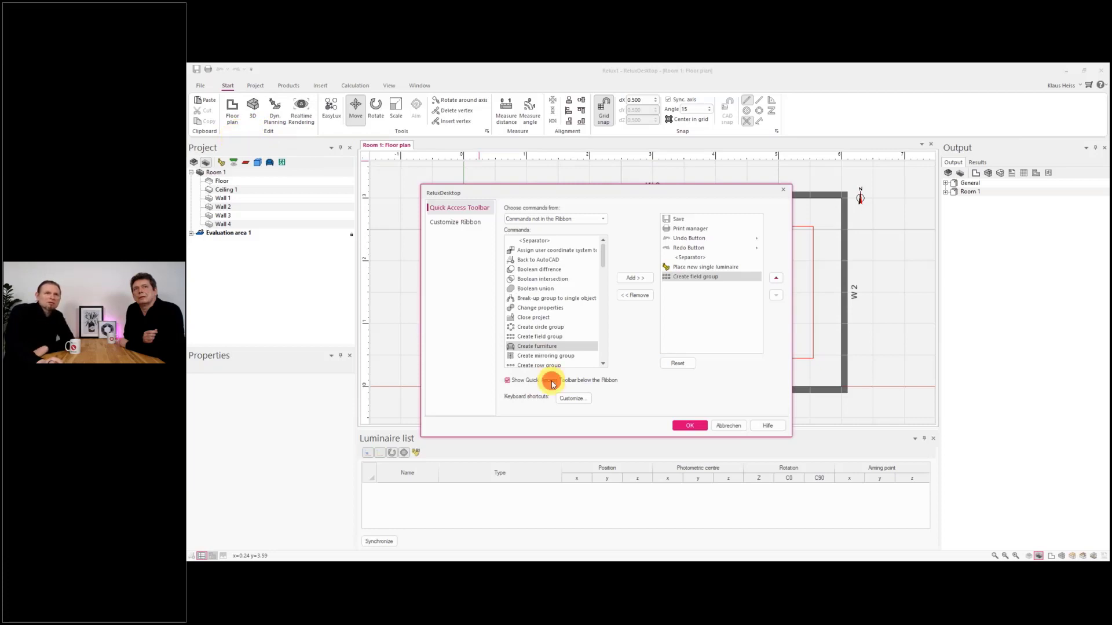
pyautogui.click(678, 426)
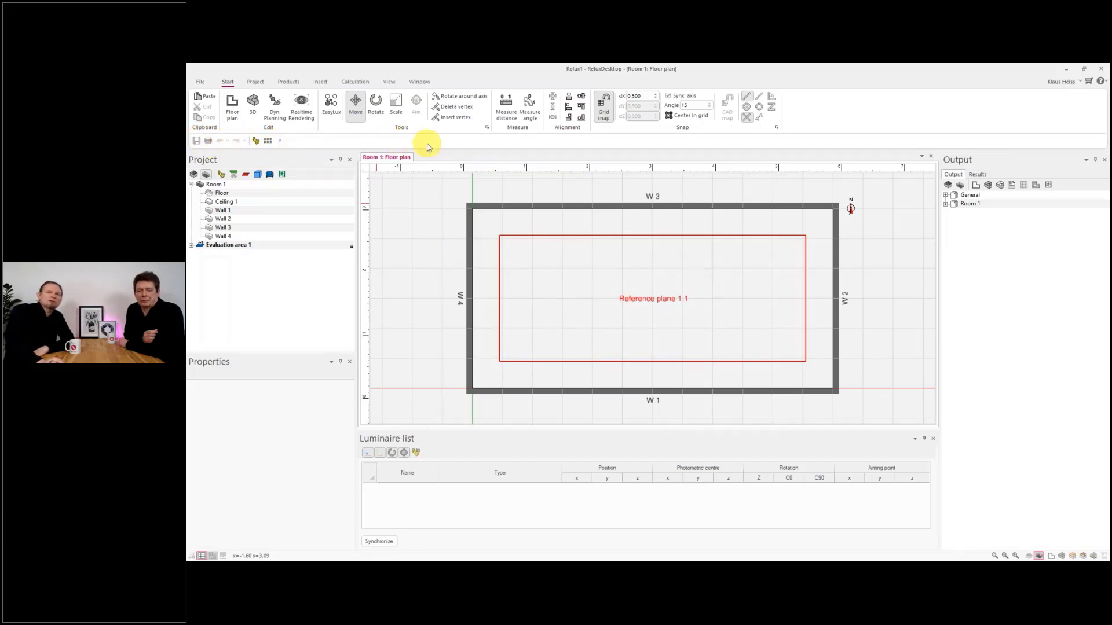
pyautogui.click(256, 141)
pyautogui.click(574, 267)
pyautogui.click(583, 422)
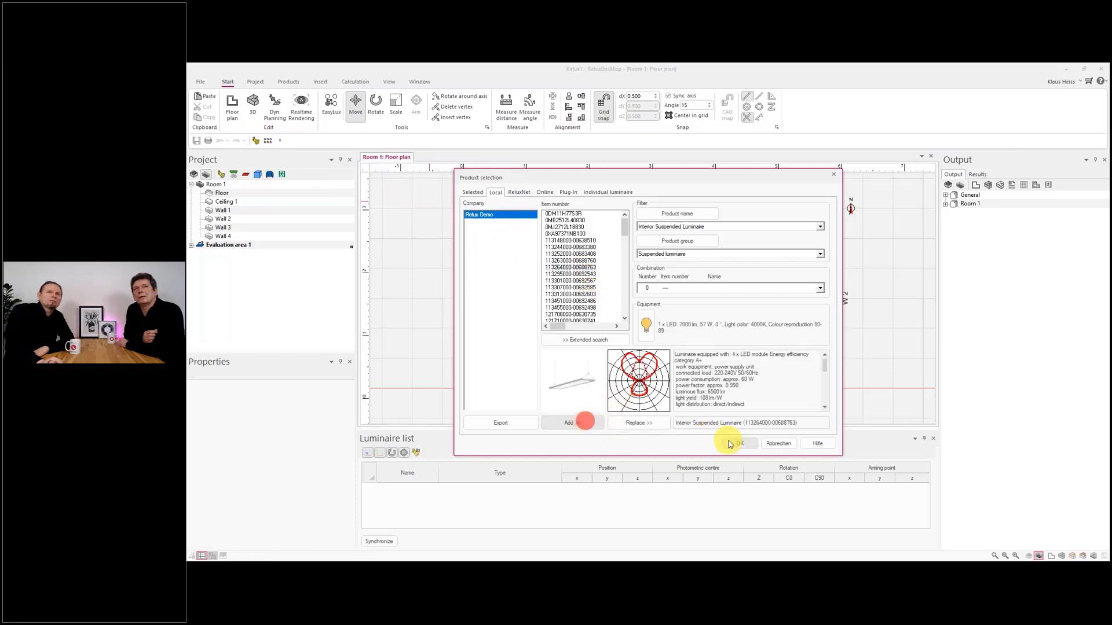
pyautogui.click(732, 443)
pyautogui.click(527, 298)
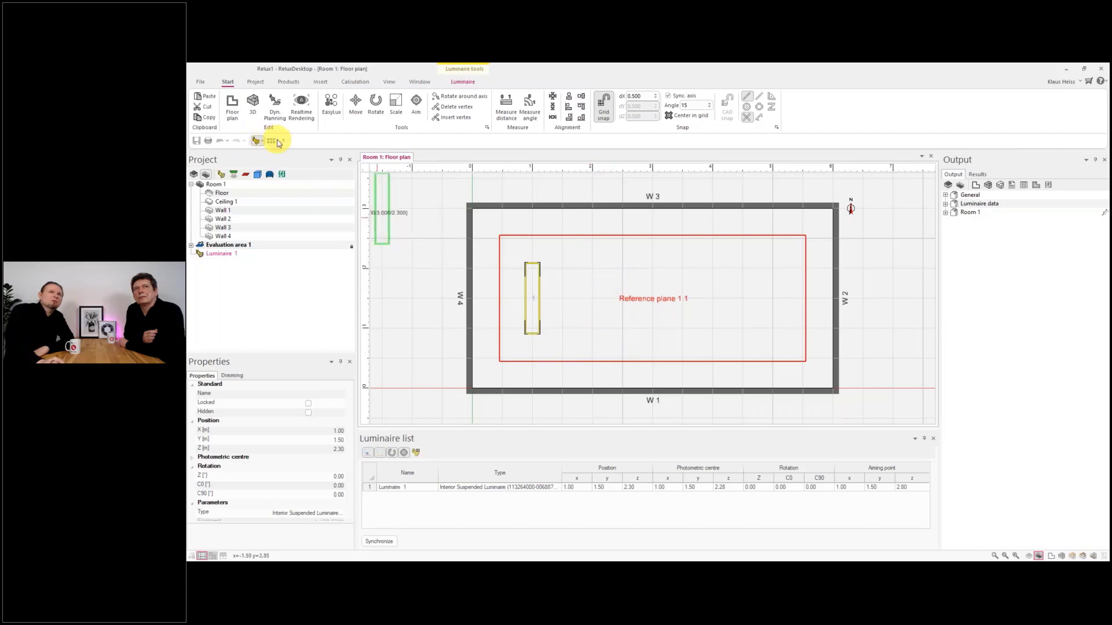
pyautogui.press('Escape')
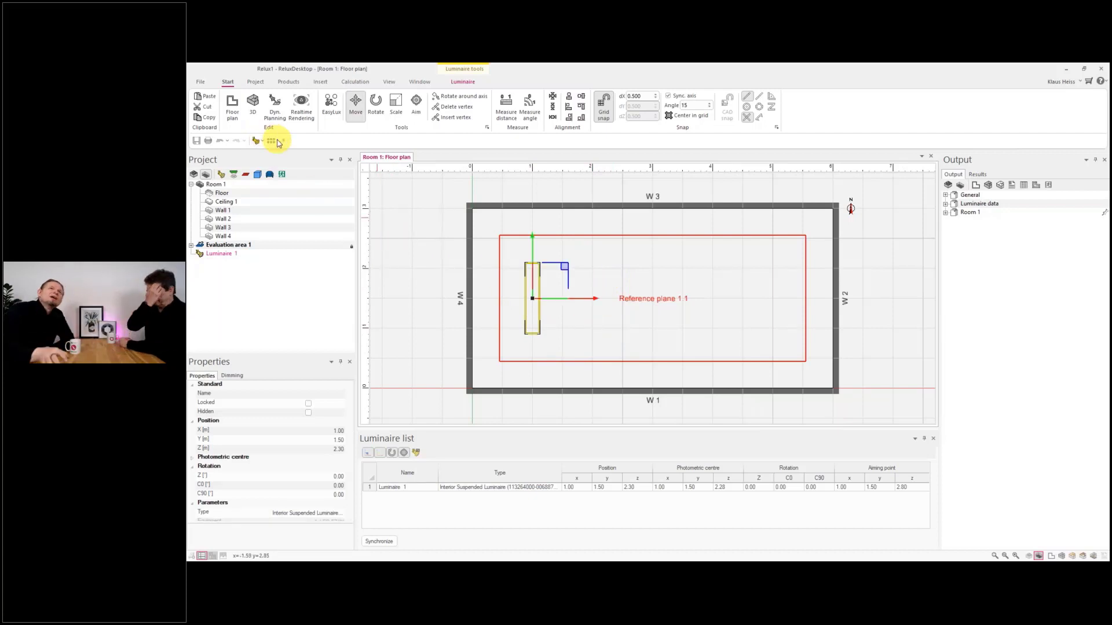
# - Place a rectangular luminaire field group with its origin at about X 1.50, Y 0.50 m, and delete it again
pyautogui.click(271, 140)
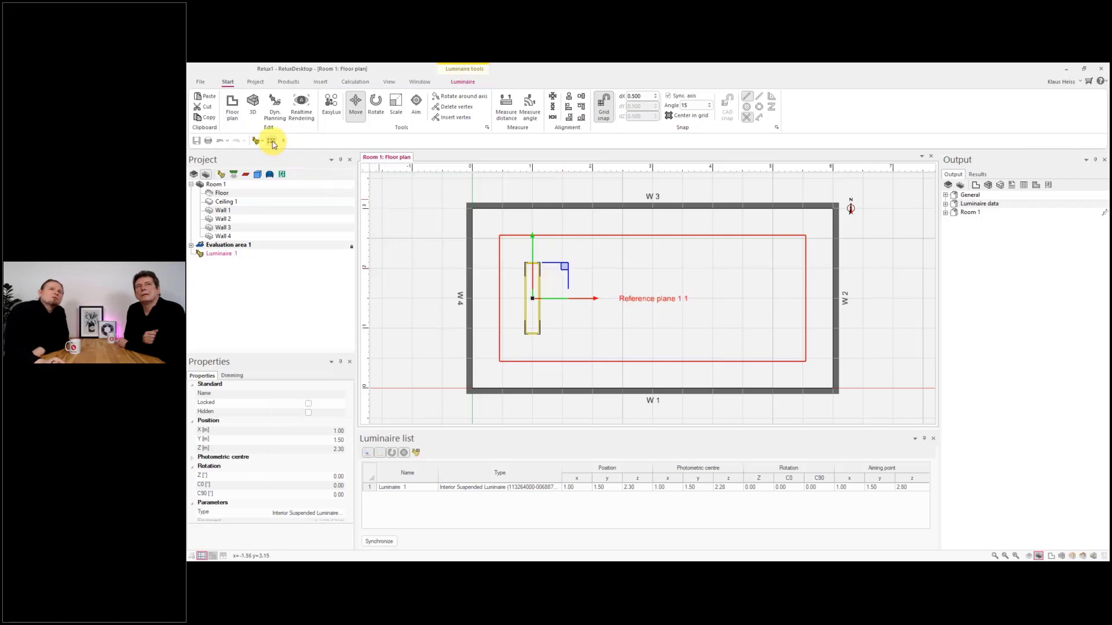
pyautogui.click(593, 248)
pyautogui.click(256, 142)
pyautogui.click(260, 163)
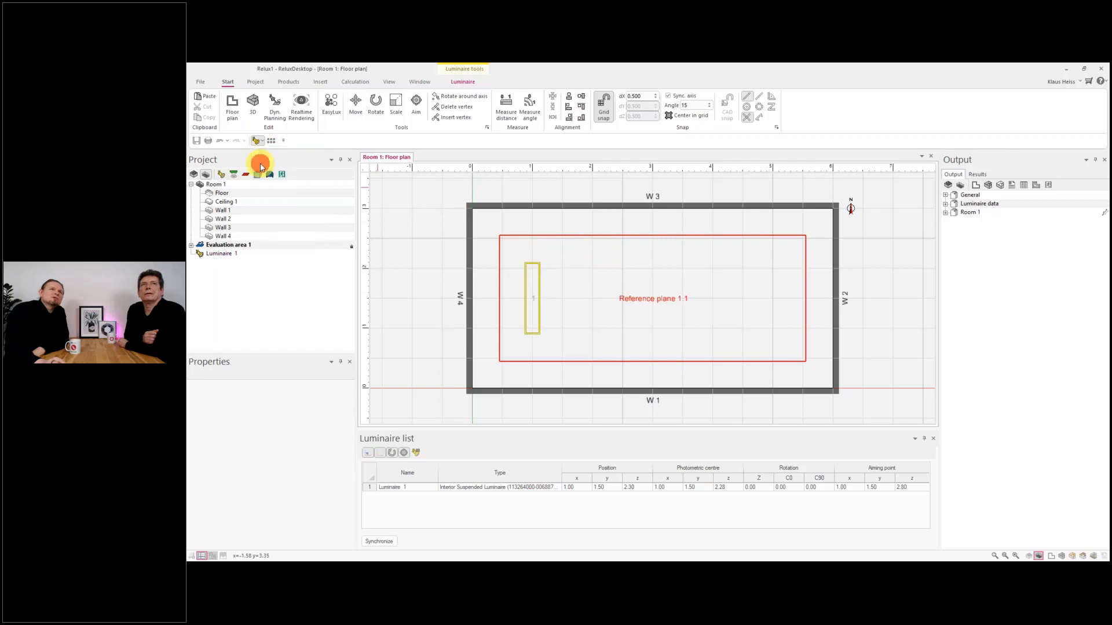
pyautogui.click(271, 142)
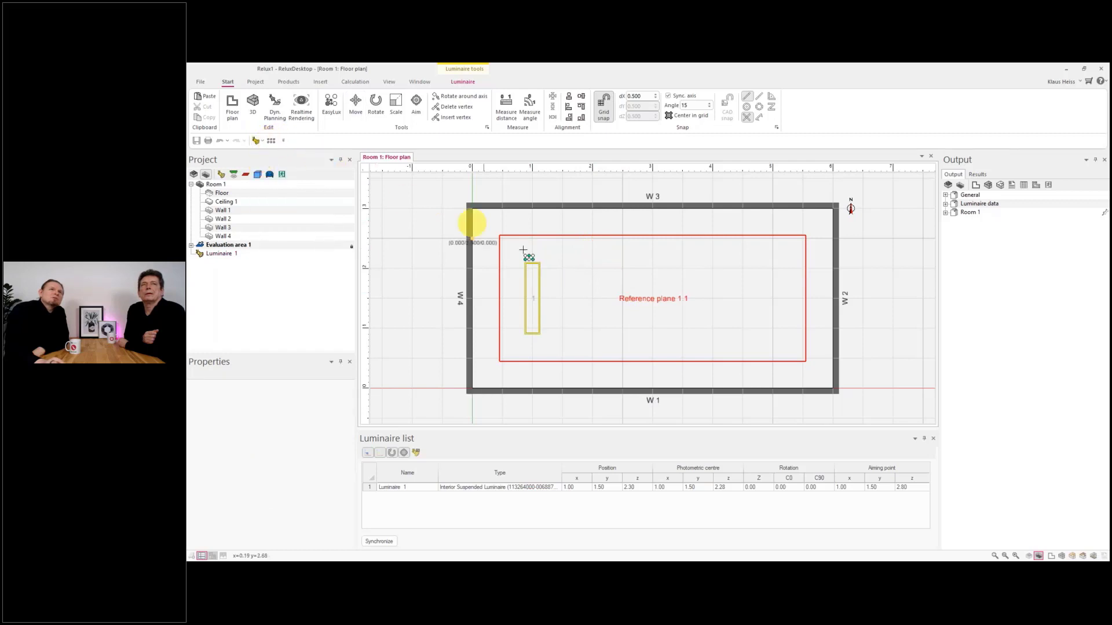
pyautogui.click(565, 256)
pyautogui.click(770, 354)
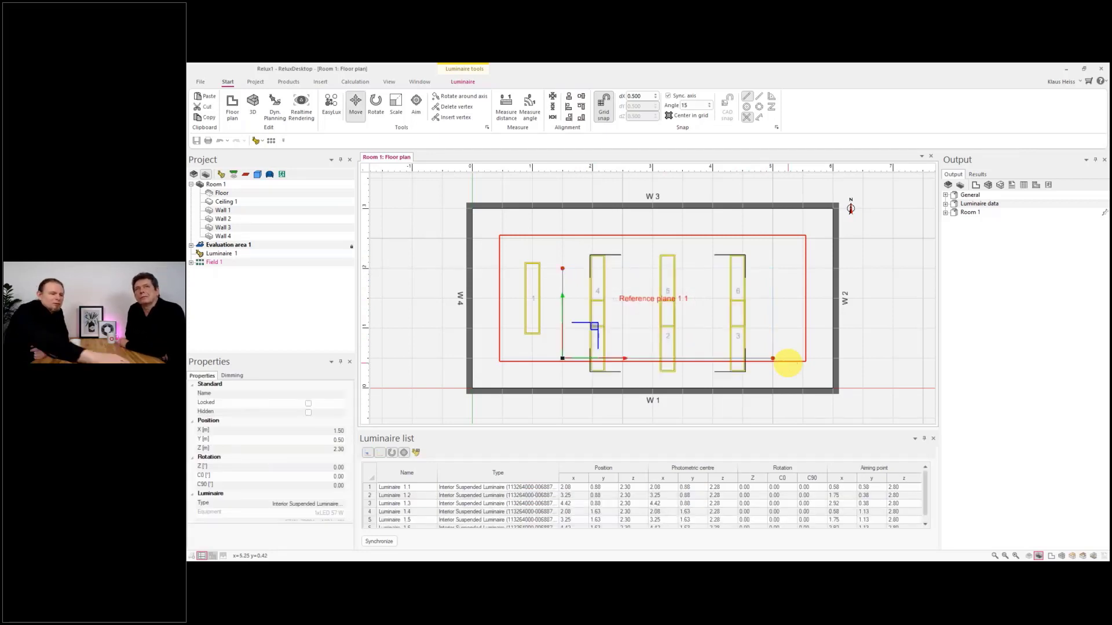
pyautogui.press('Delete')
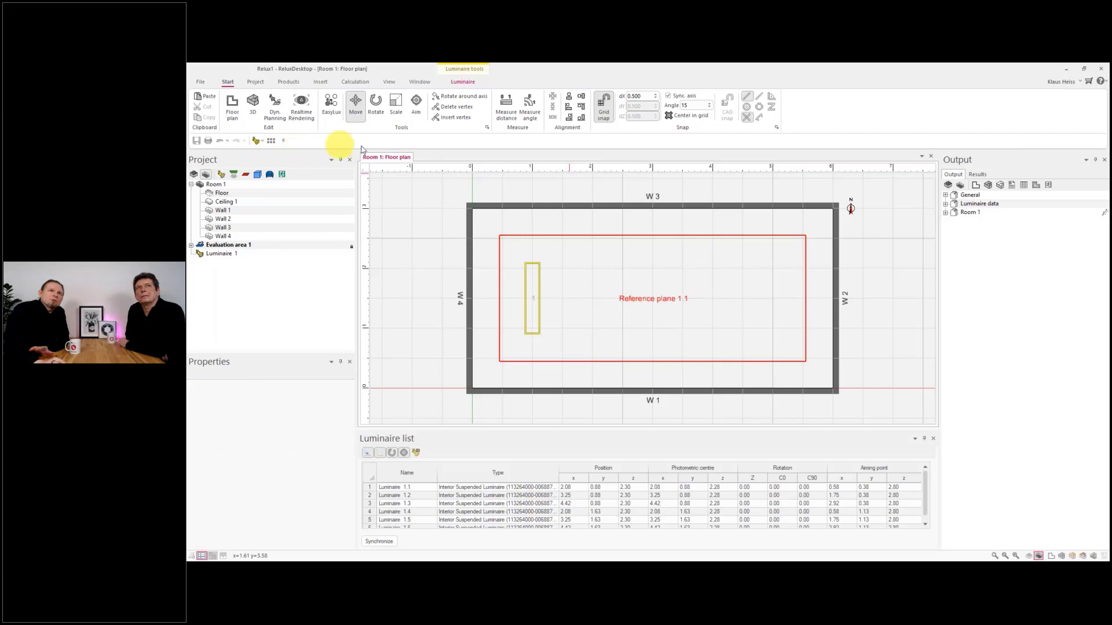
# - Move the Quick Access Toolbar back above the ribbon
pyautogui.click(283, 141)
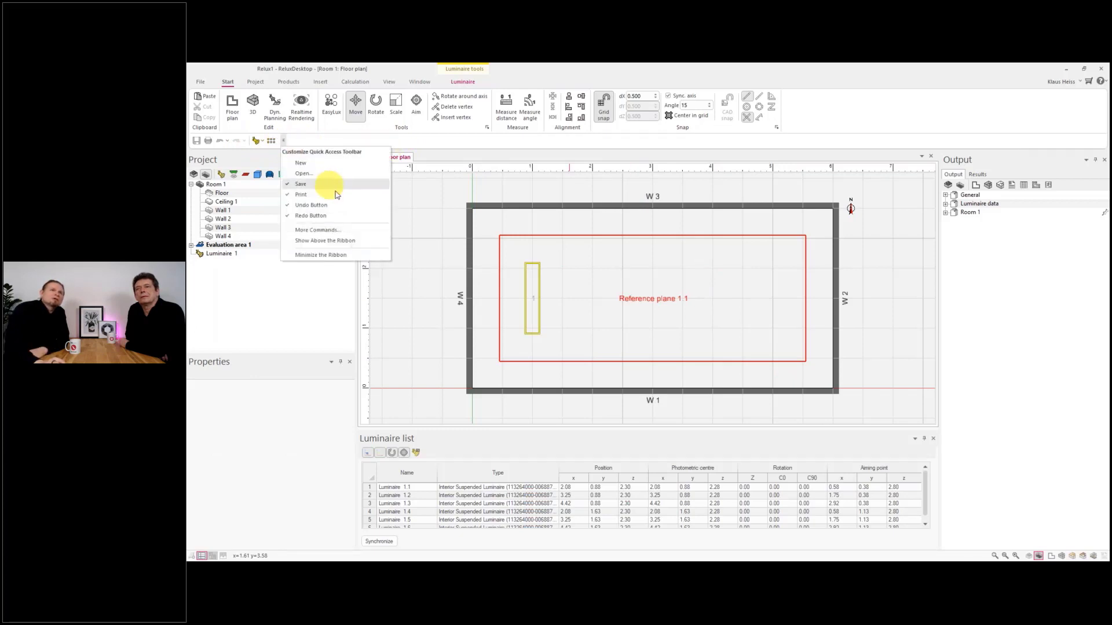
pyautogui.click(341, 240)
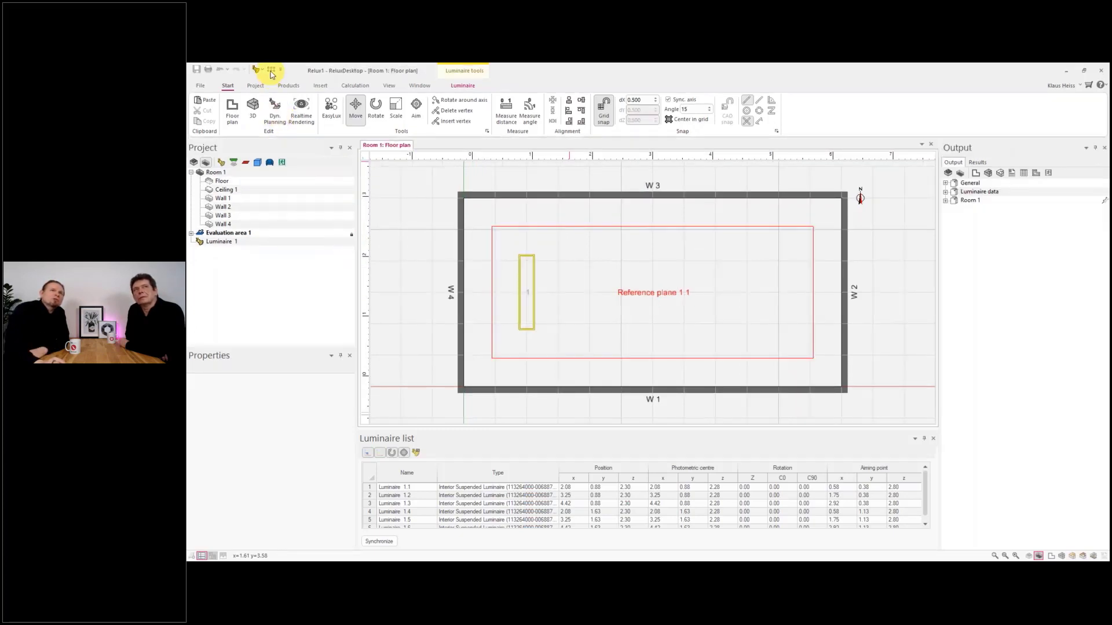
# - Reset the Quick Access Toolbar list to its defaults, and cancel the customization without applying it
pyautogui.rightClick(820, 109)
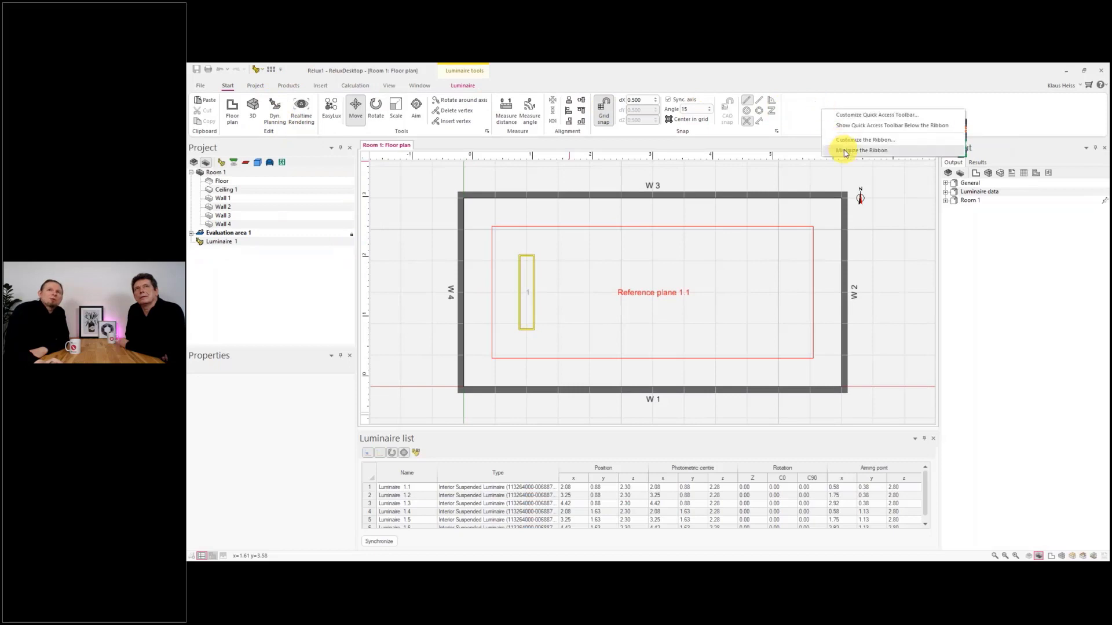
pyautogui.click(853, 116)
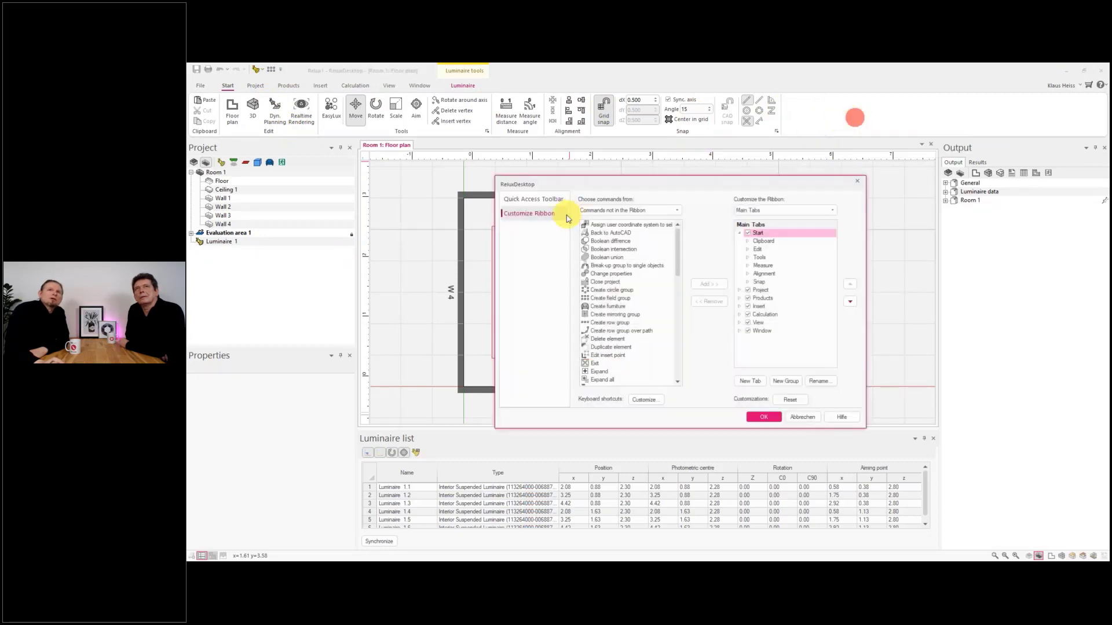
pyautogui.click(537, 199)
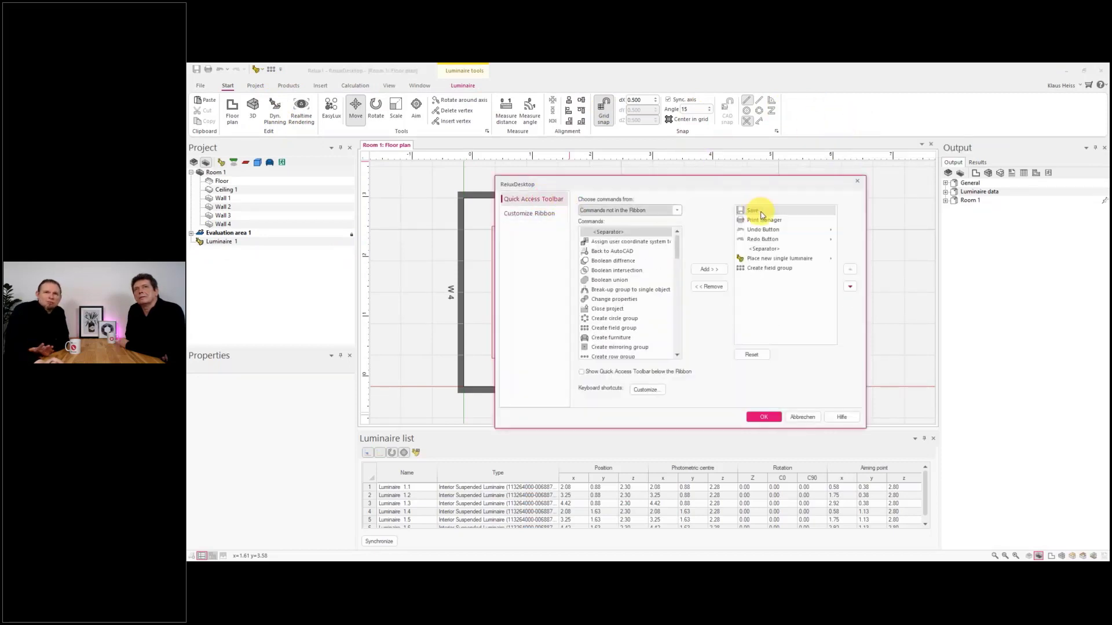
pyautogui.click(753, 354)
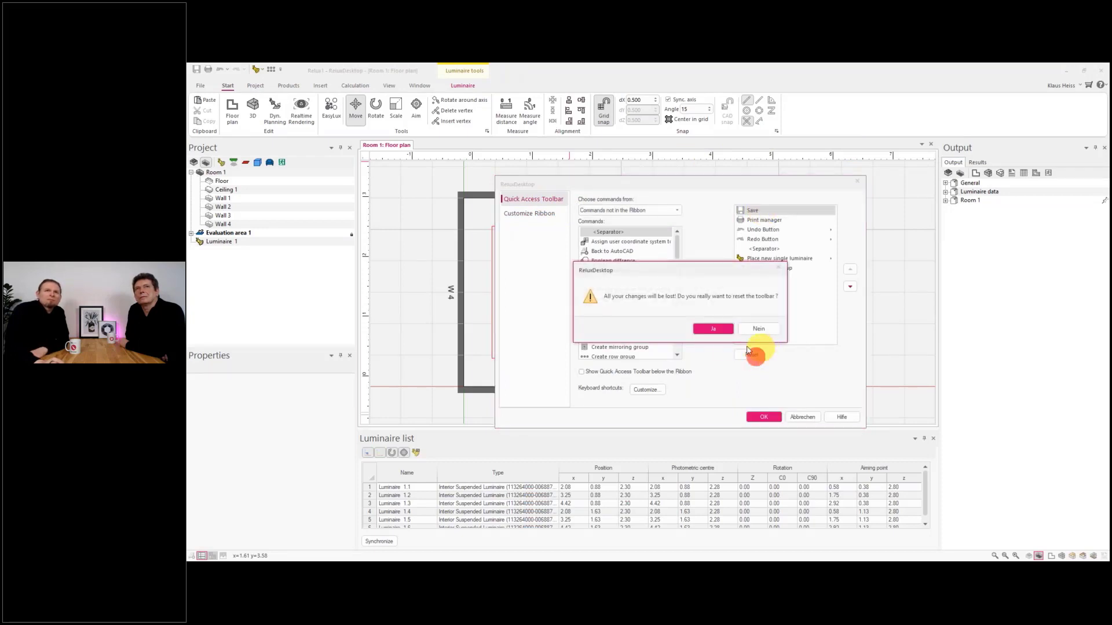
pyautogui.click(715, 331)
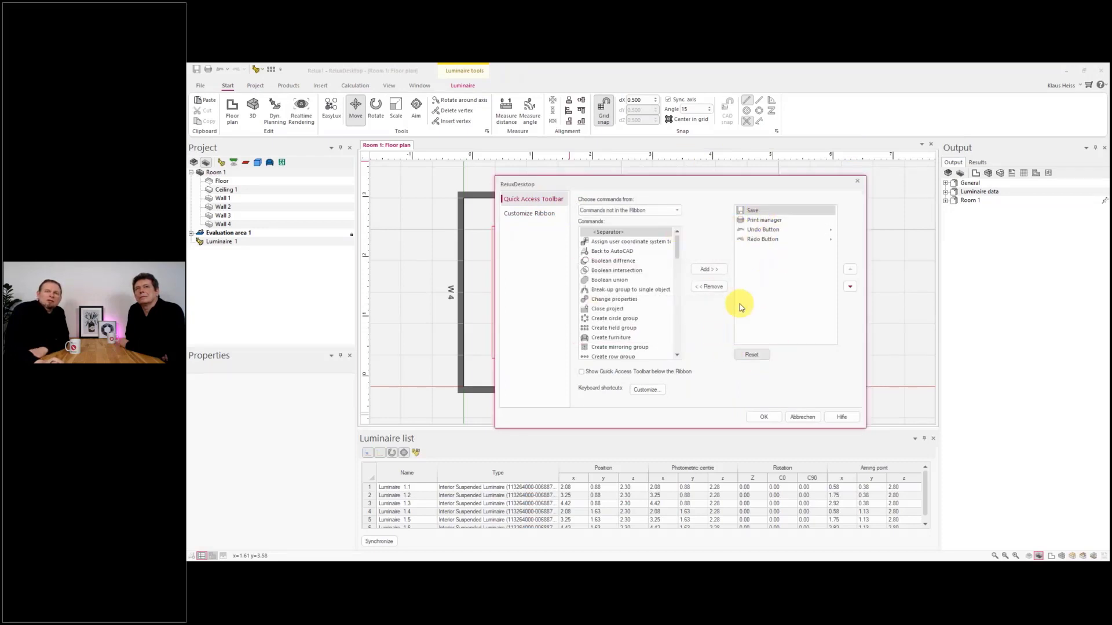
pyautogui.click(795, 417)
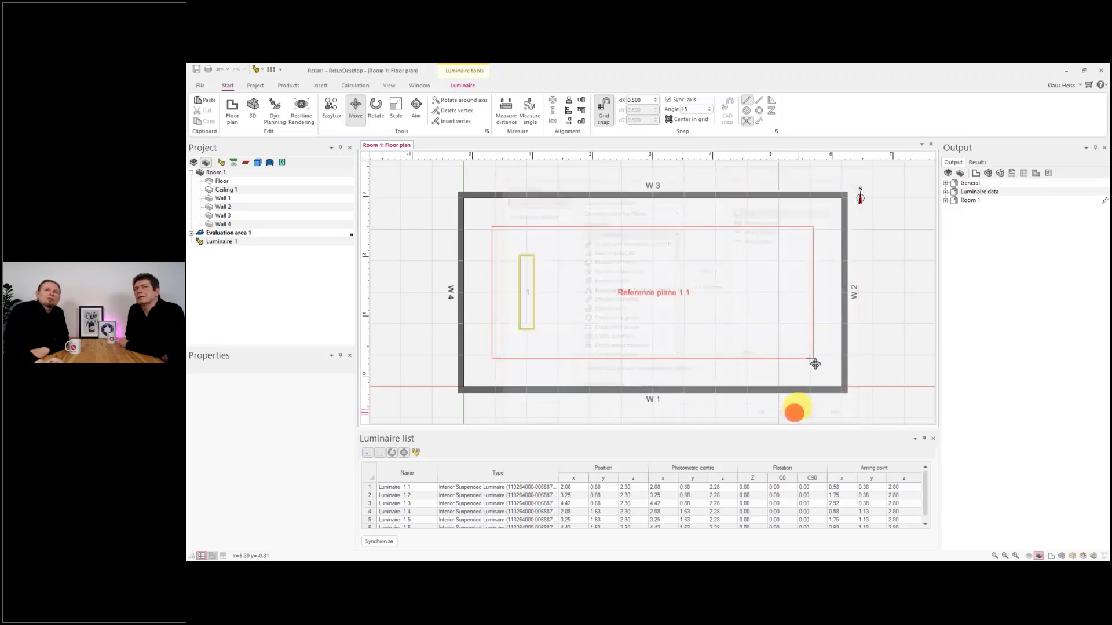
# - Add a new custom tab with a custom group after the Window tab in the ribbon customization, keeping its default name
pyautogui.rightClick(816, 122)
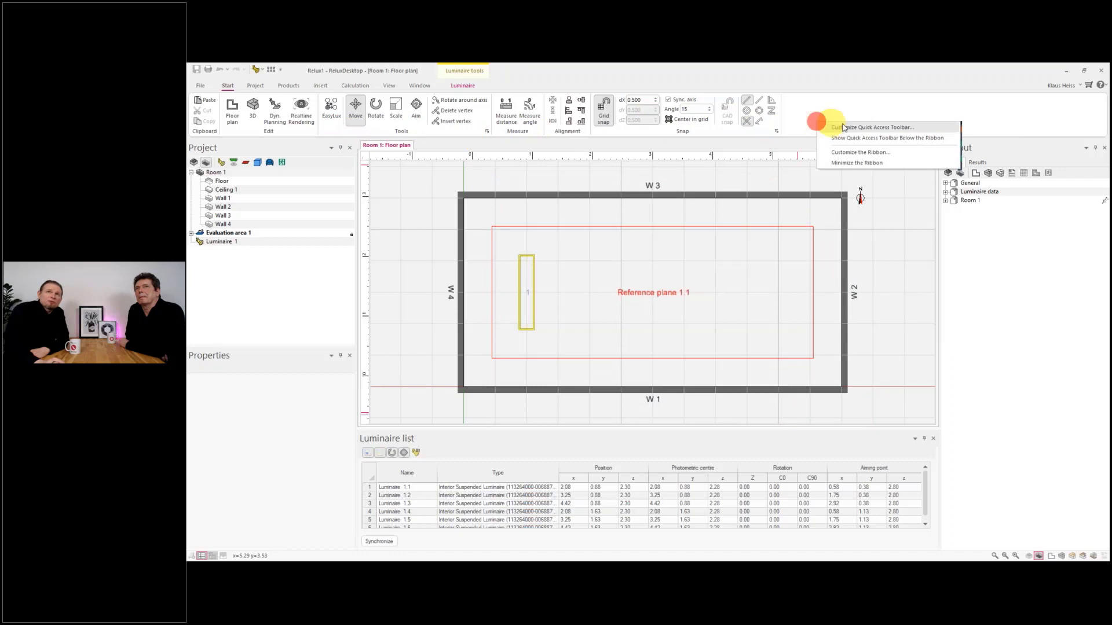
pyautogui.click(895, 153)
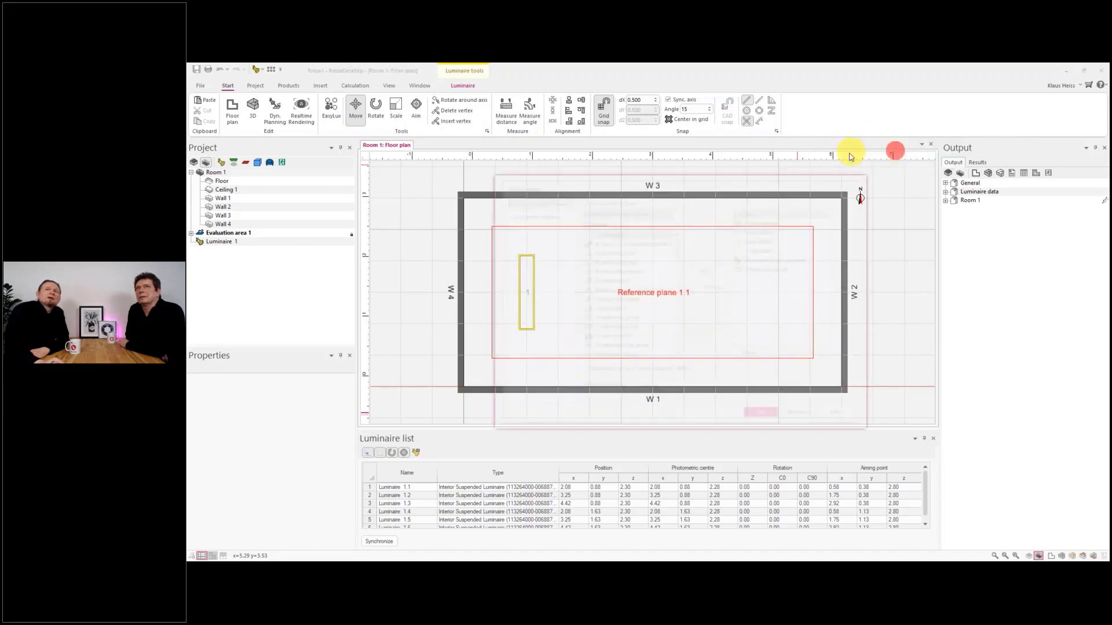
pyautogui.click(528, 215)
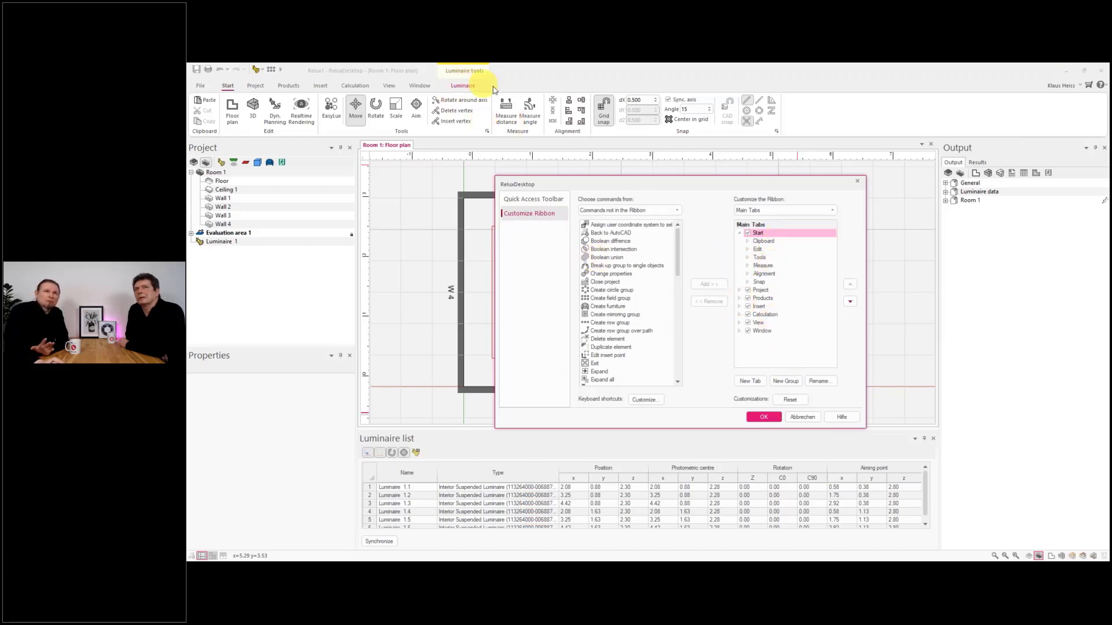
pyautogui.click(761, 331)
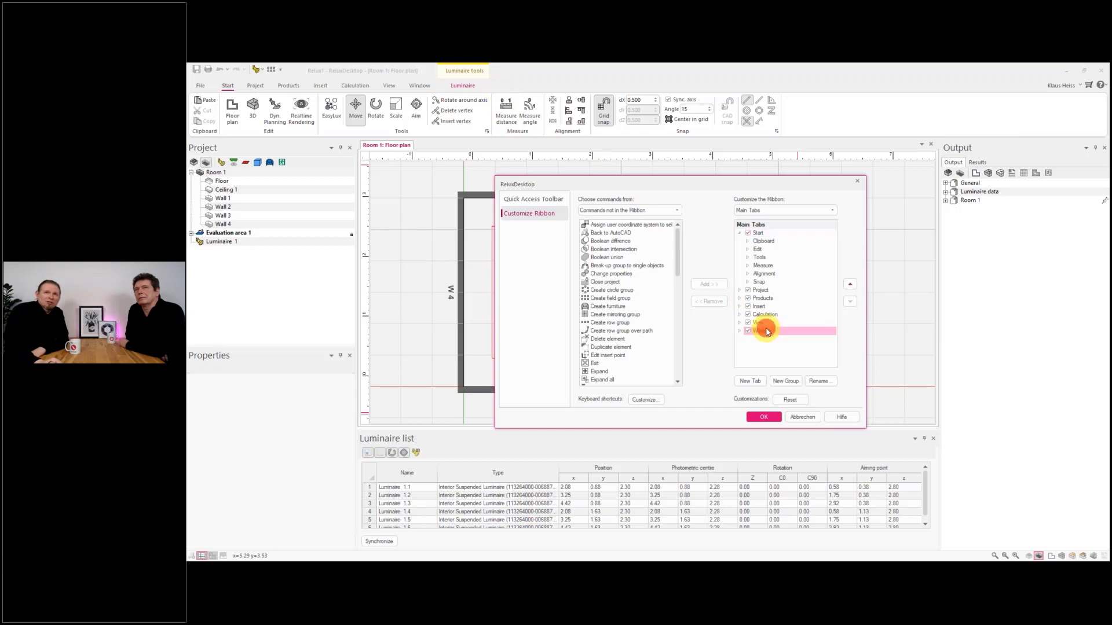
pyautogui.click(751, 382)
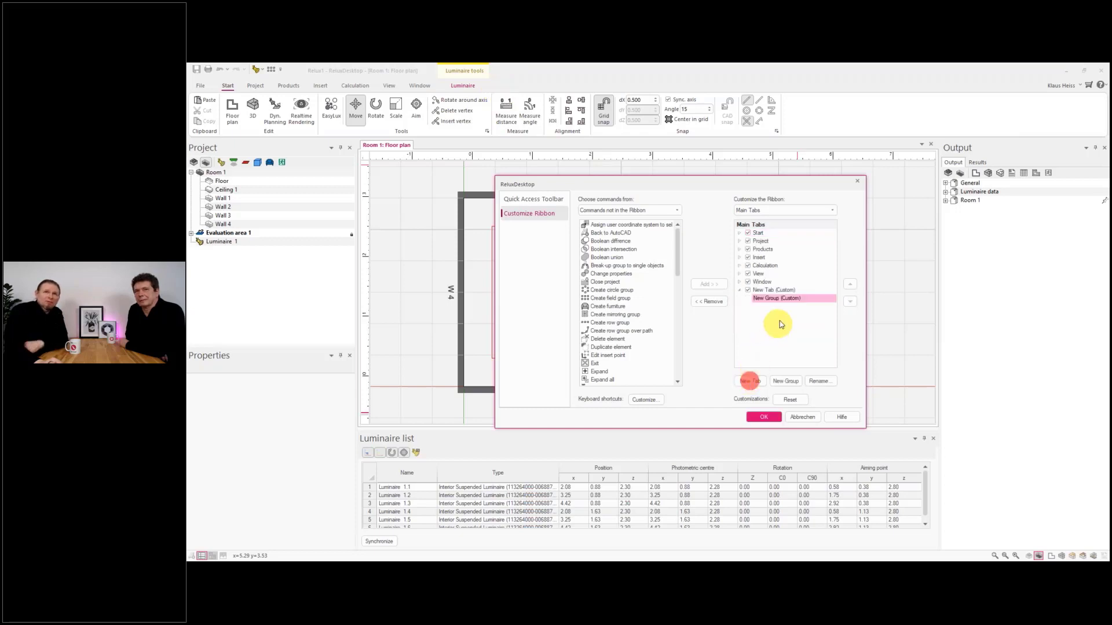
pyautogui.click(763, 290)
pyautogui.click(818, 381)
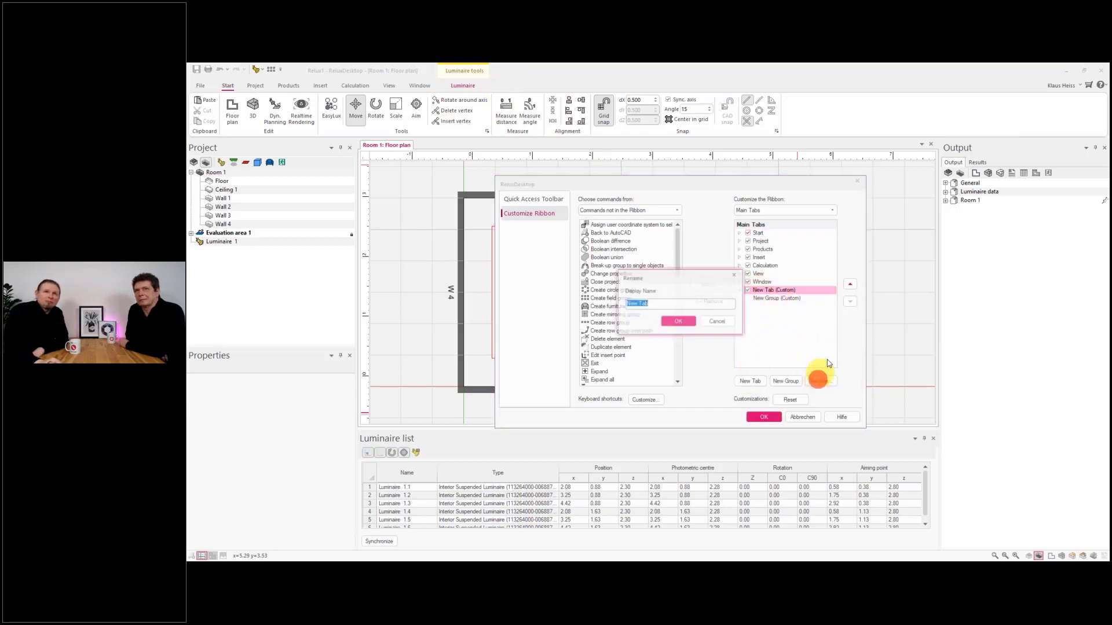
pyautogui.click(712, 322)
pyautogui.click(780, 299)
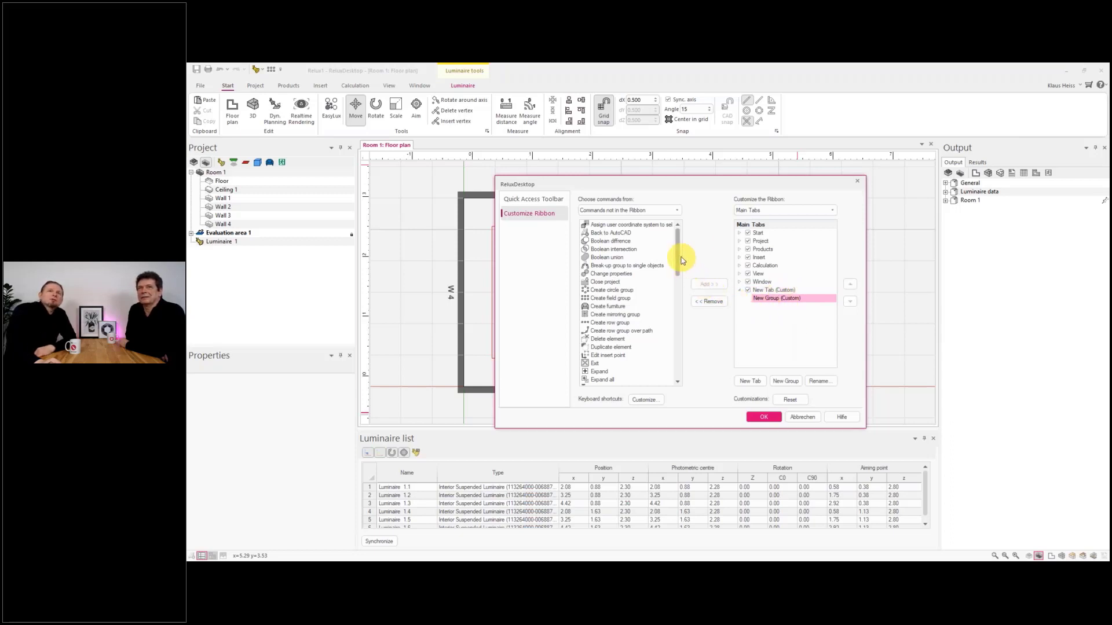
# - Add the Start realtime rendering command from the Start tab's Edit group to the new custom group
pyautogui.moveTo(679, 254); pyautogui.dragTo(682, 299)
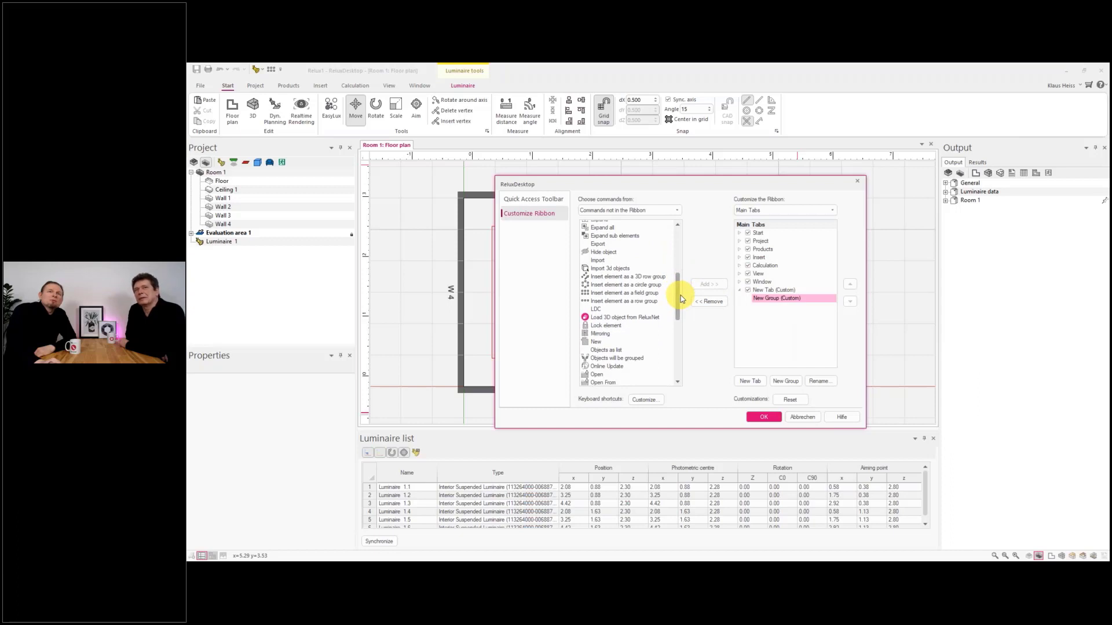
pyautogui.click(675, 210)
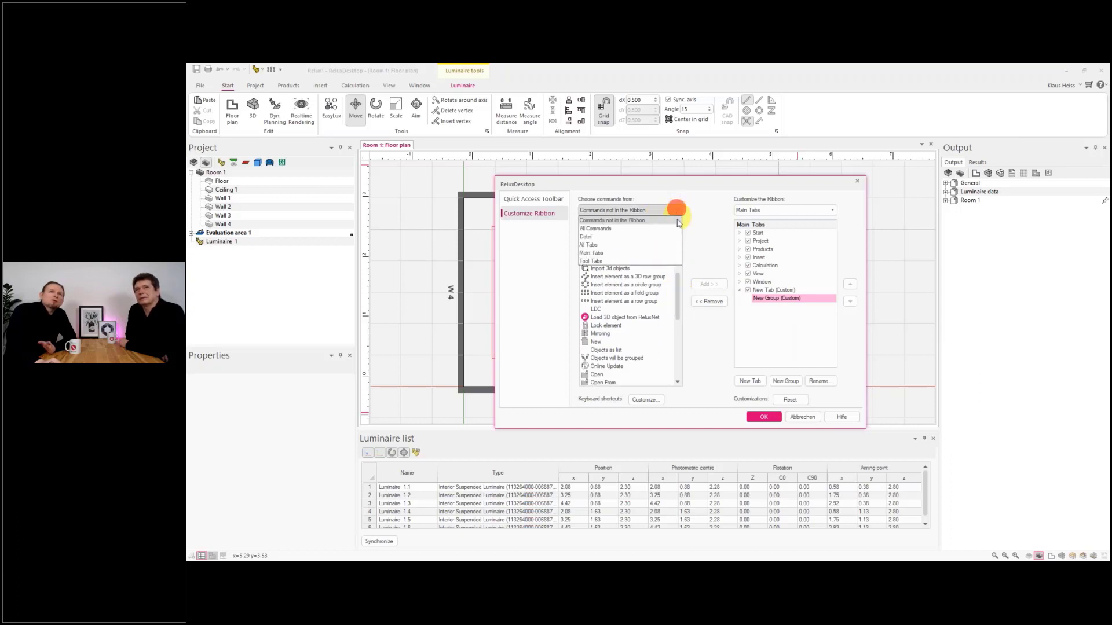
pyautogui.click(655, 246)
pyautogui.moveTo(679, 275); pyautogui.dragTo(674, 231)
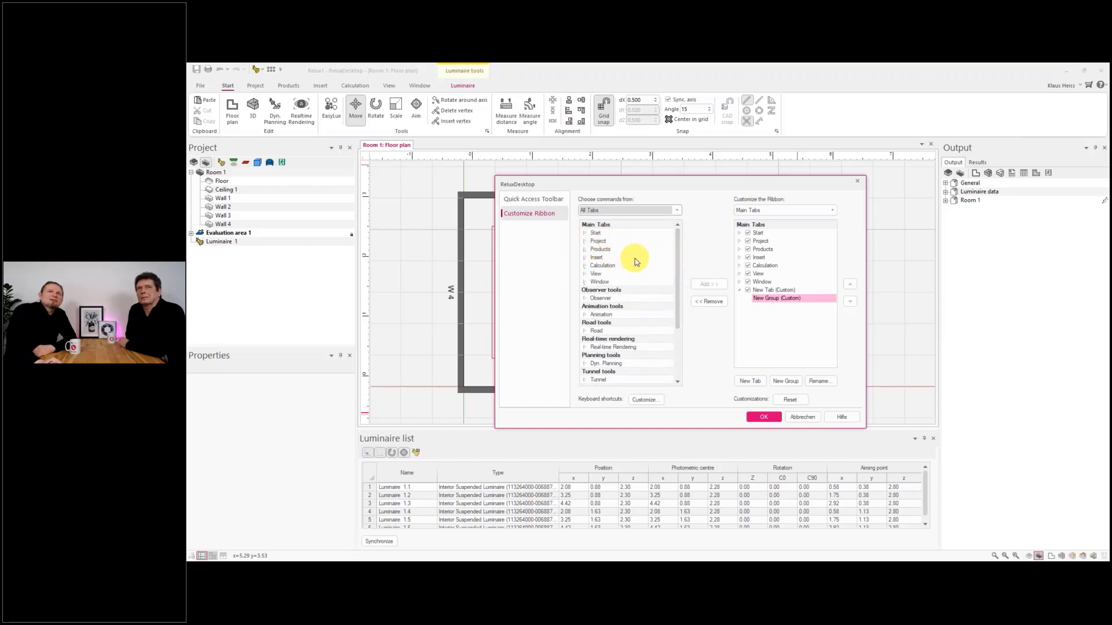
pyautogui.doubleClick(587, 232)
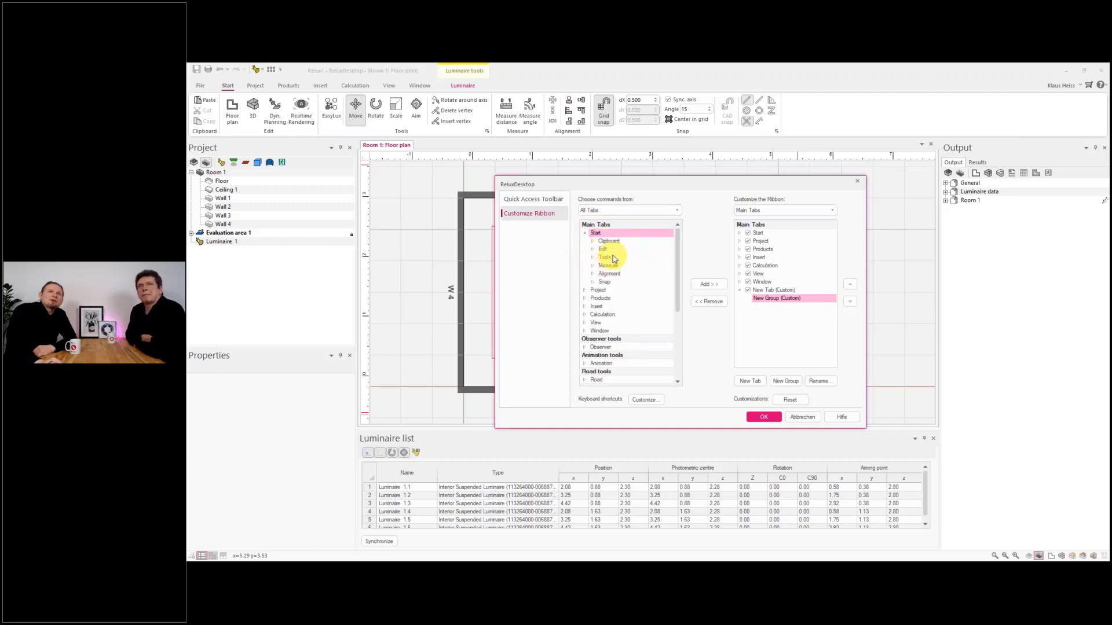
pyautogui.doubleClick(595, 258)
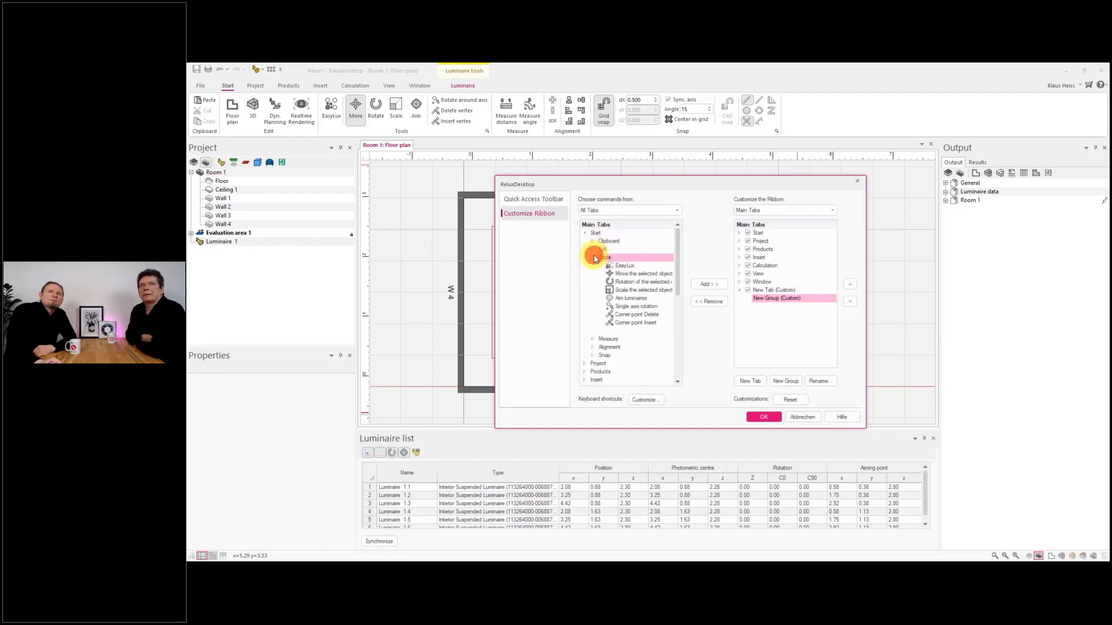
pyautogui.doubleClick(592, 249)
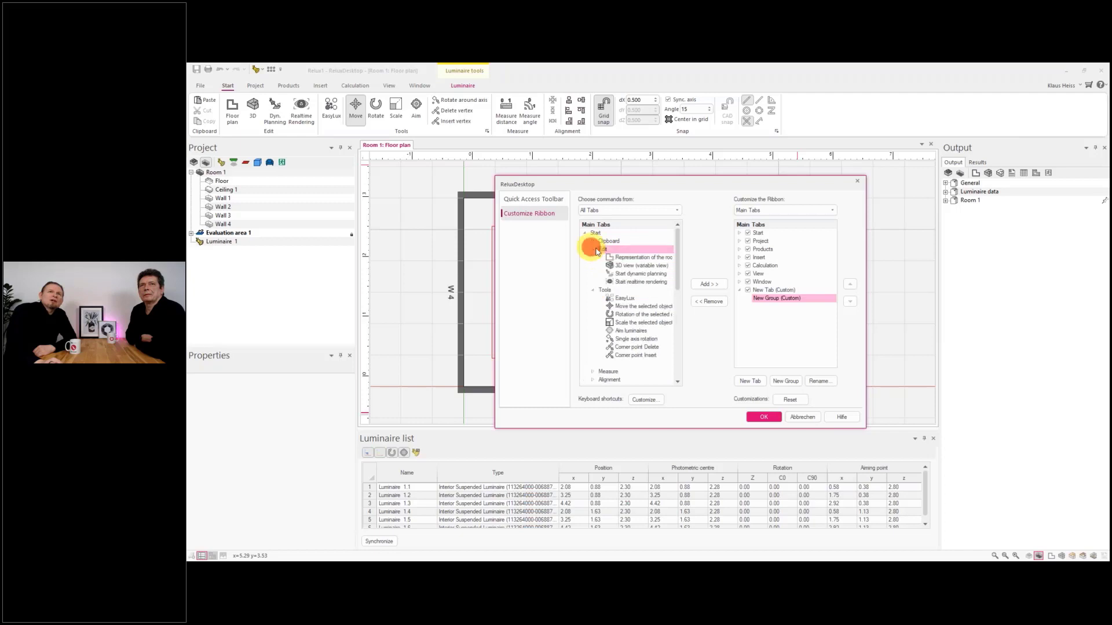
pyautogui.click(613, 281)
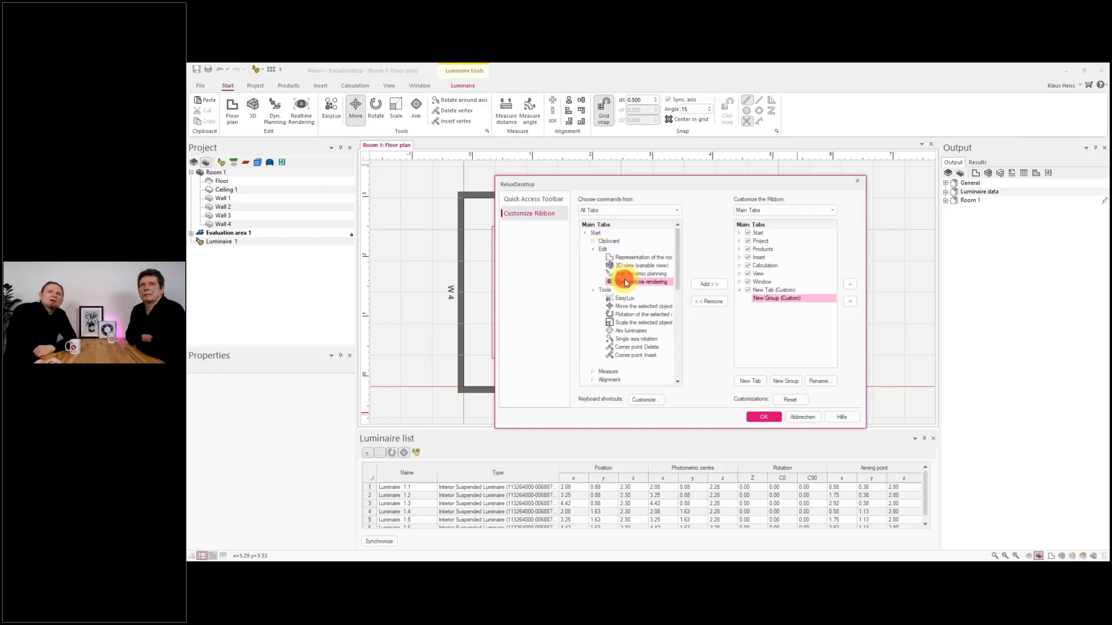
pyautogui.click(710, 284)
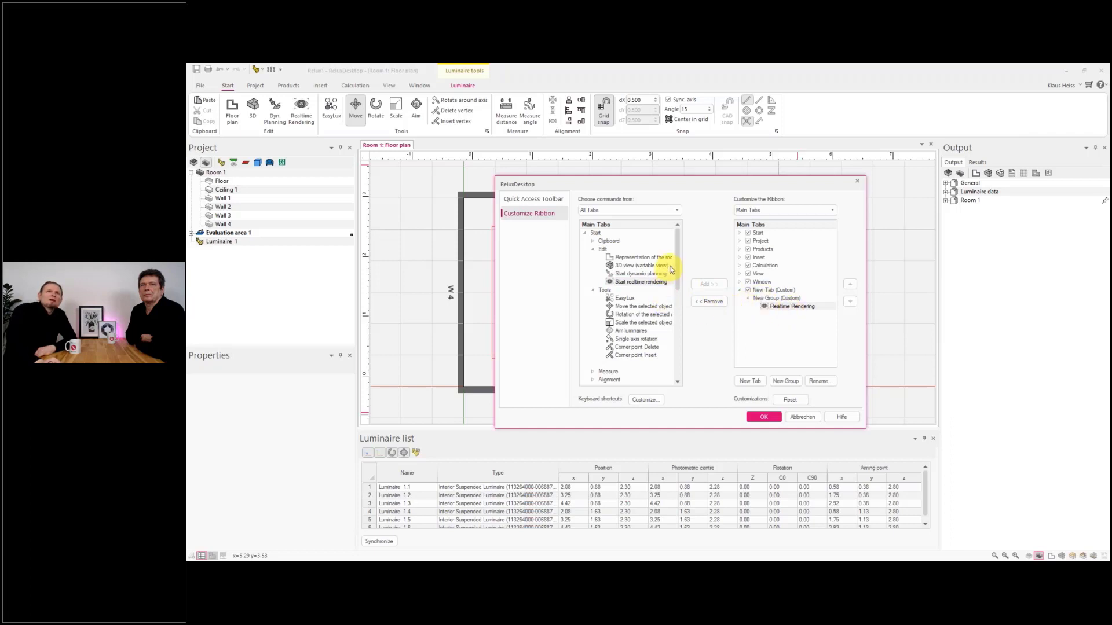
# - Add the Aim luminaires command from the Start tab's Tools group to the new custom group
pyautogui.scroll(-2, 677, 258)
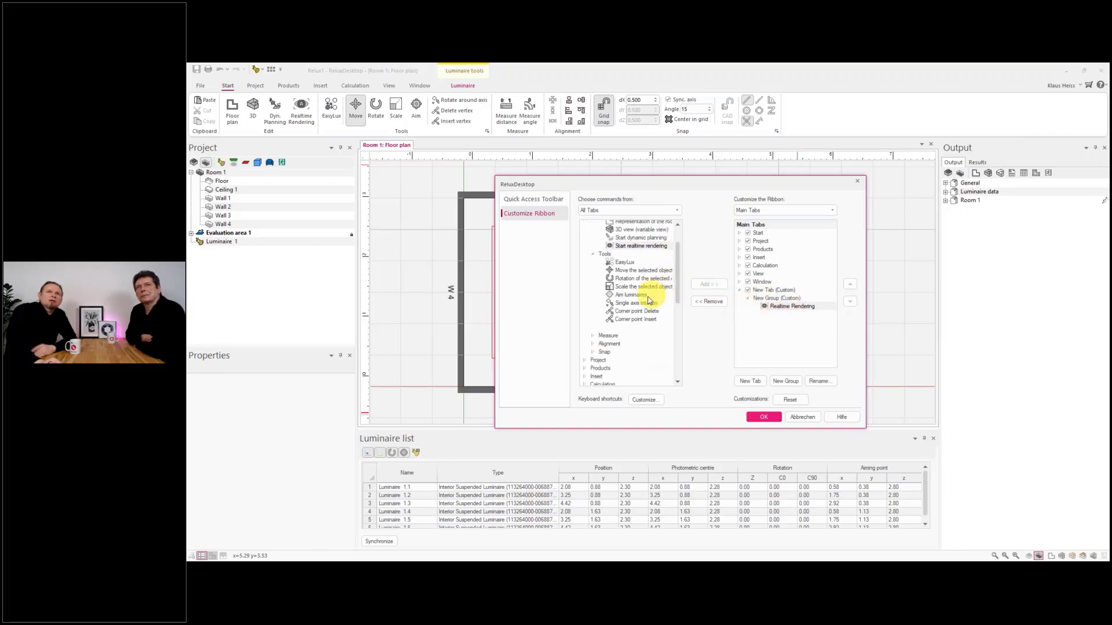
pyautogui.click(636, 296)
pyautogui.click(711, 285)
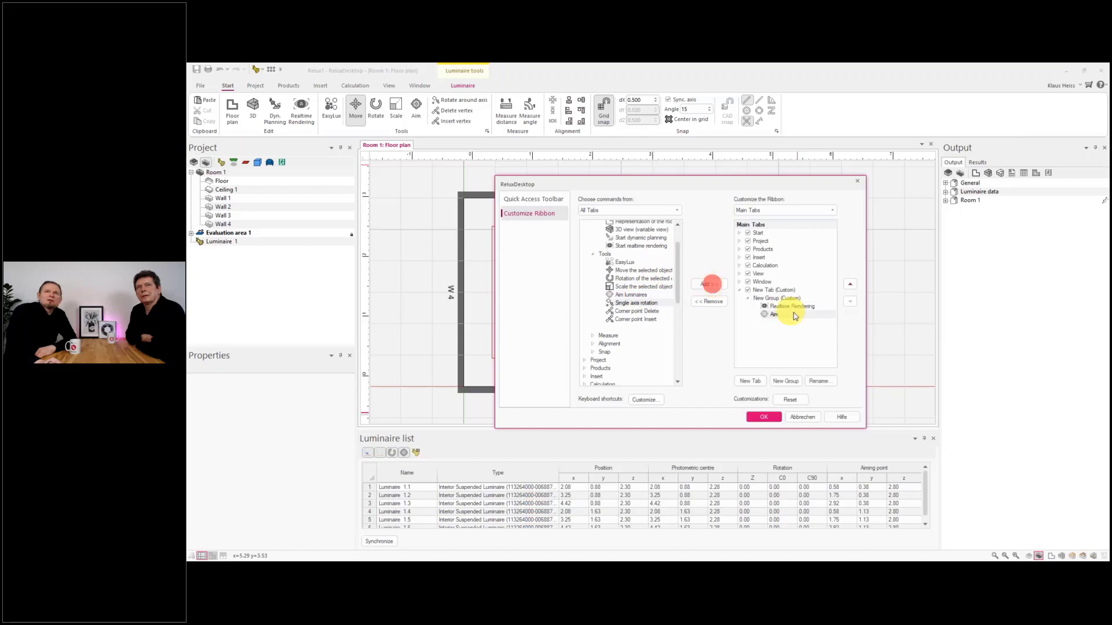
# - Examine the Road tools and the All Commands list for other commands that can be added to the ribbon
pyautogui.moveTo(676, 291); pyautogui.dragTo(683, 365)
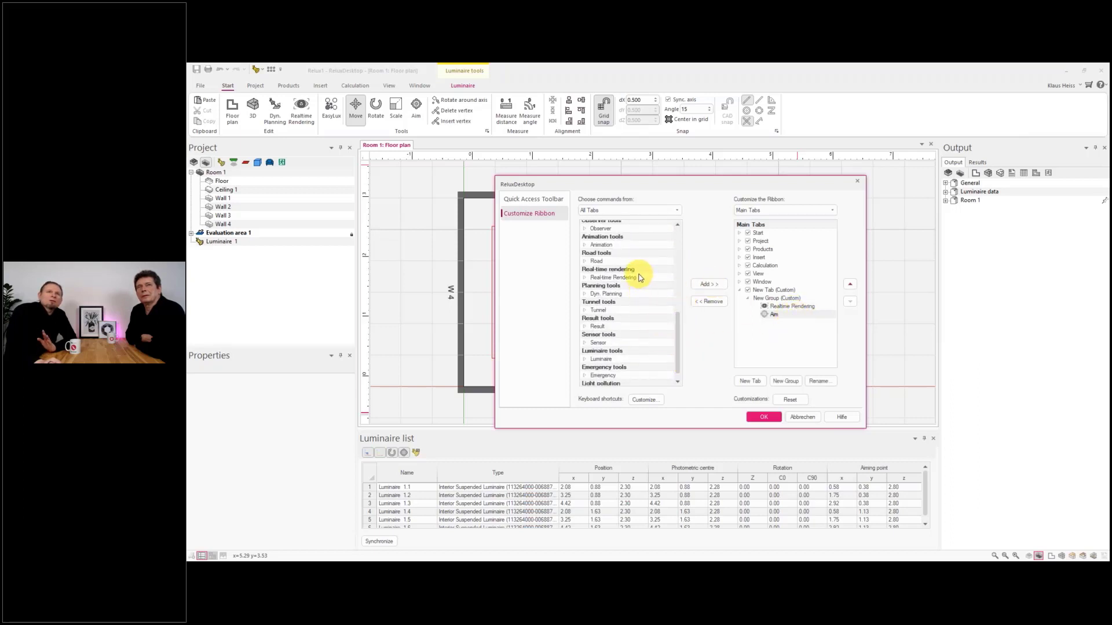
pyautogui.doubleClick(595, 261)
pyautogui.moveTo(679, 321); pyautogui.dragTo(678, 292)
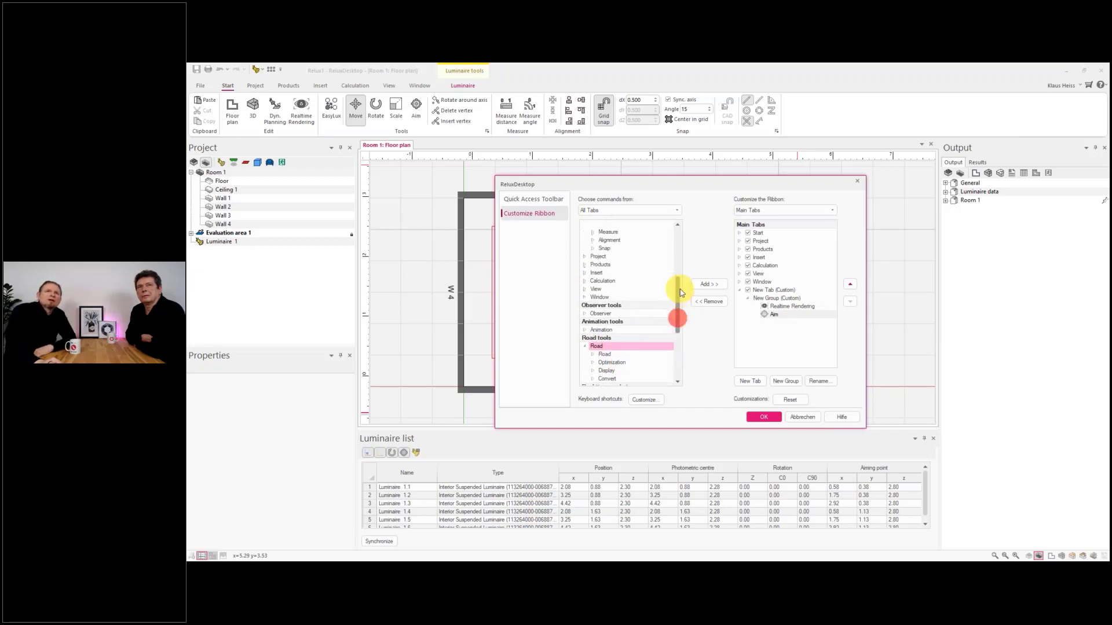
pyautogui.click(677, 209)
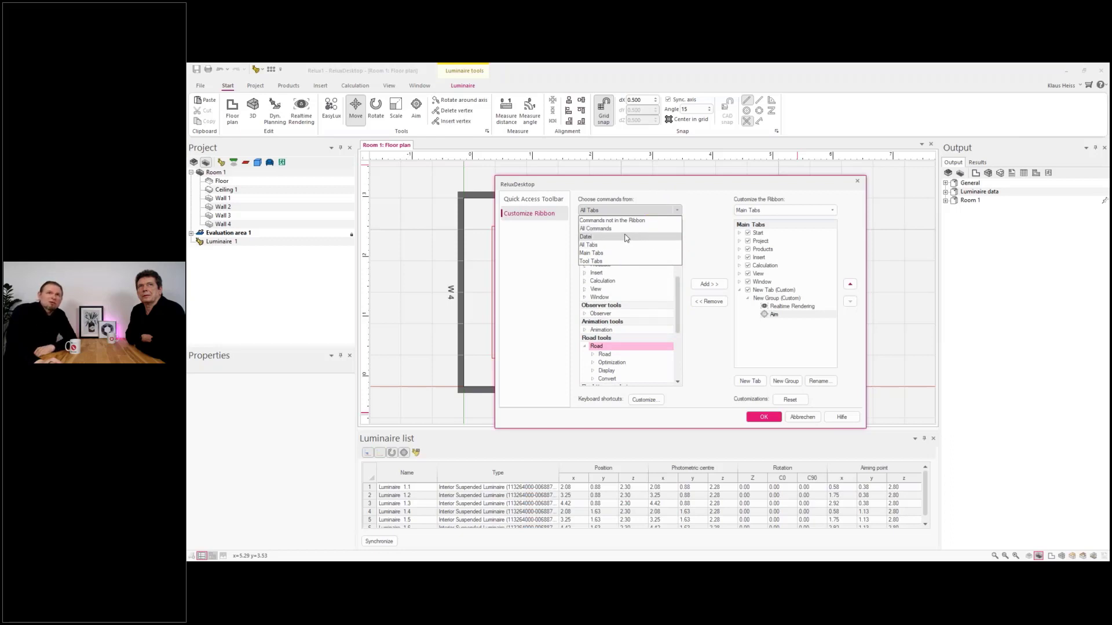
pyautogui.click(624, 228)
pyautogui.click(678, 230)
pyautogui.moveTo(680, 234); pyautogui.dragTo(682, 317)
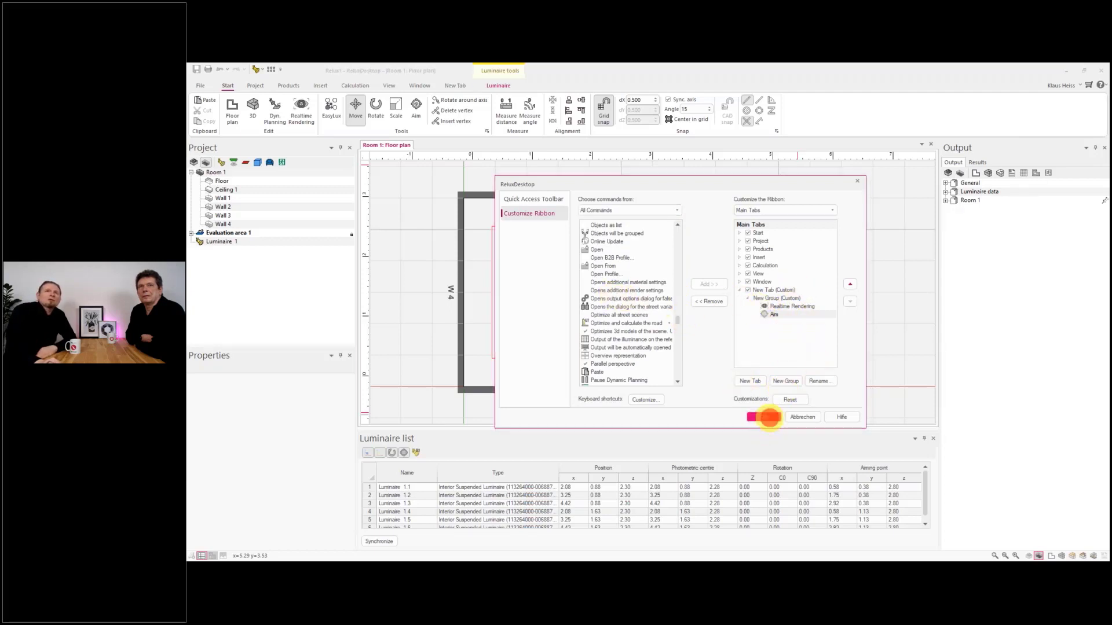
# - Apply the ribbon customization and show the contents of the new custom tab
pyautogui.click(764, 418)
pyautogui.click(455, 86)
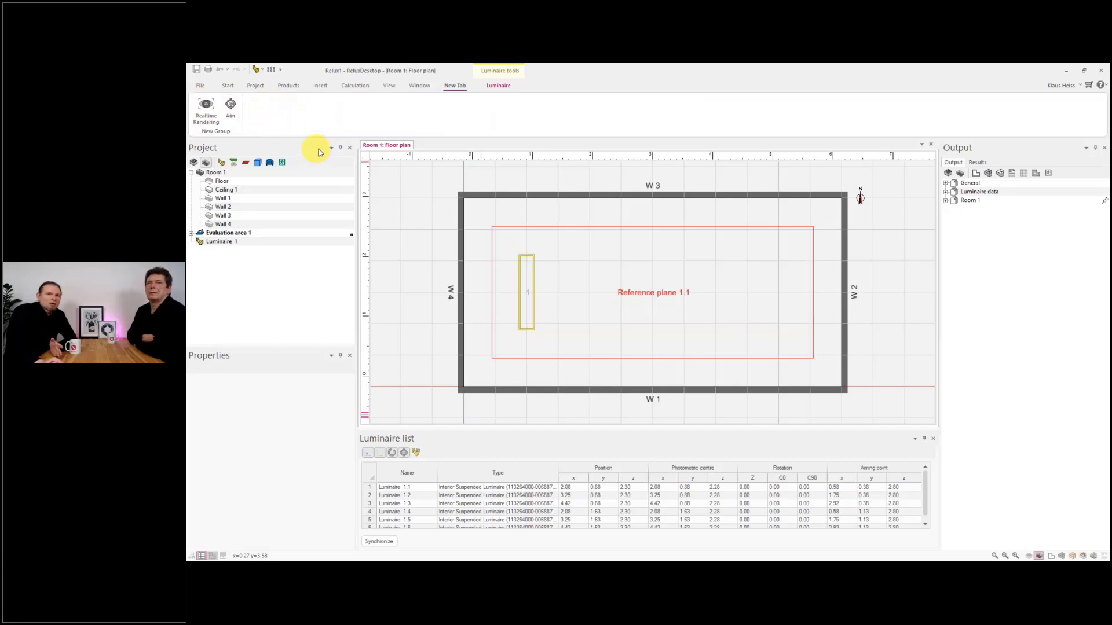
# - Reset all ribbon customizations to their defaults, removing the custom tab
pyautogui.rightClick(528, 112)
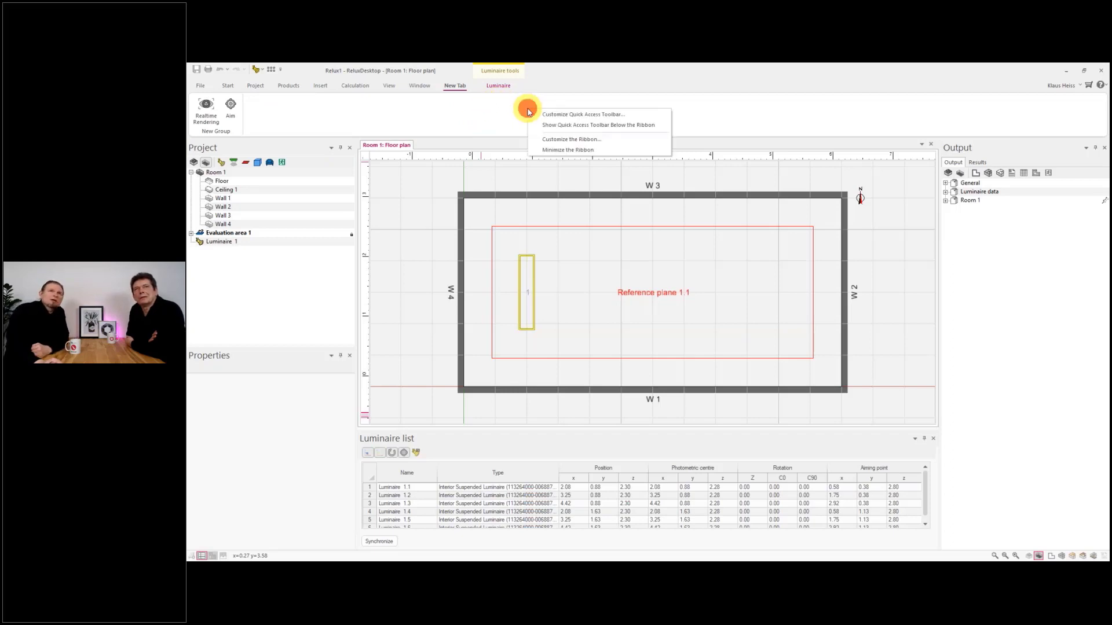
pyautogui.click(575, 143)
pyautogui.click(520, 213)
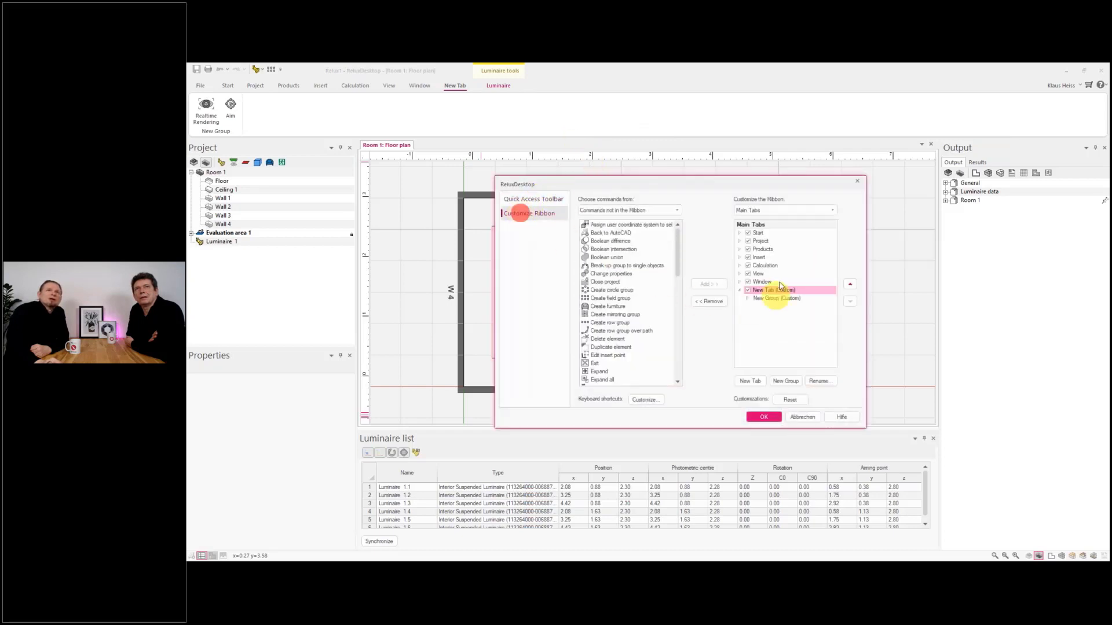
pyautogui.click(793, 400)
pyautogui.click(675, 332)
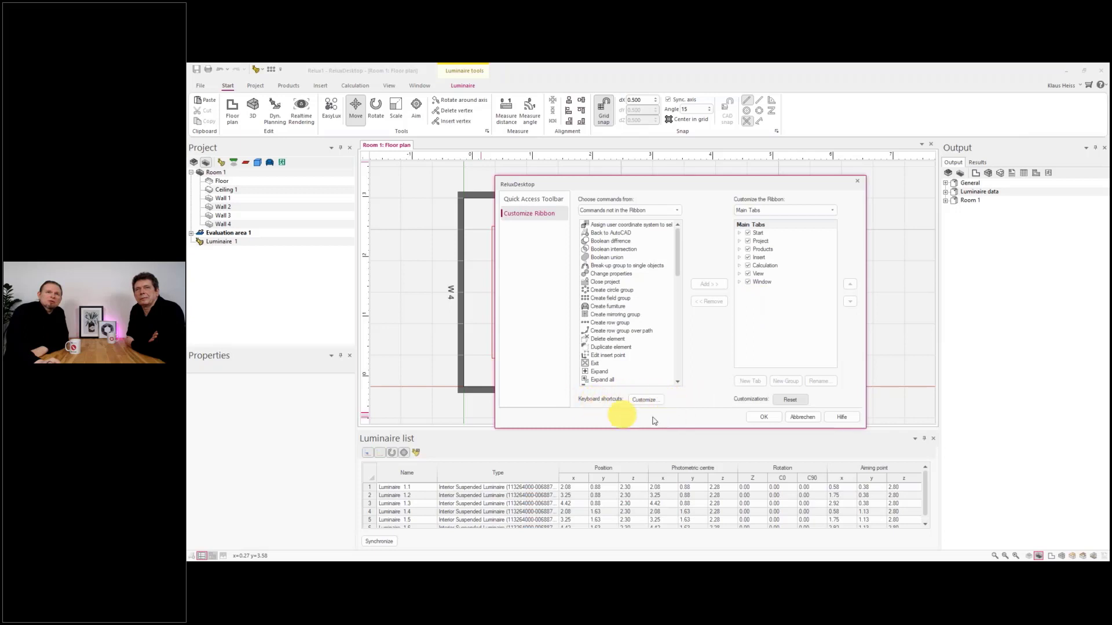
# - Open the keyboard shortcut customization and check the current keys of the New and Open From commands in the Datei category
pyautogui.click(533, 199)
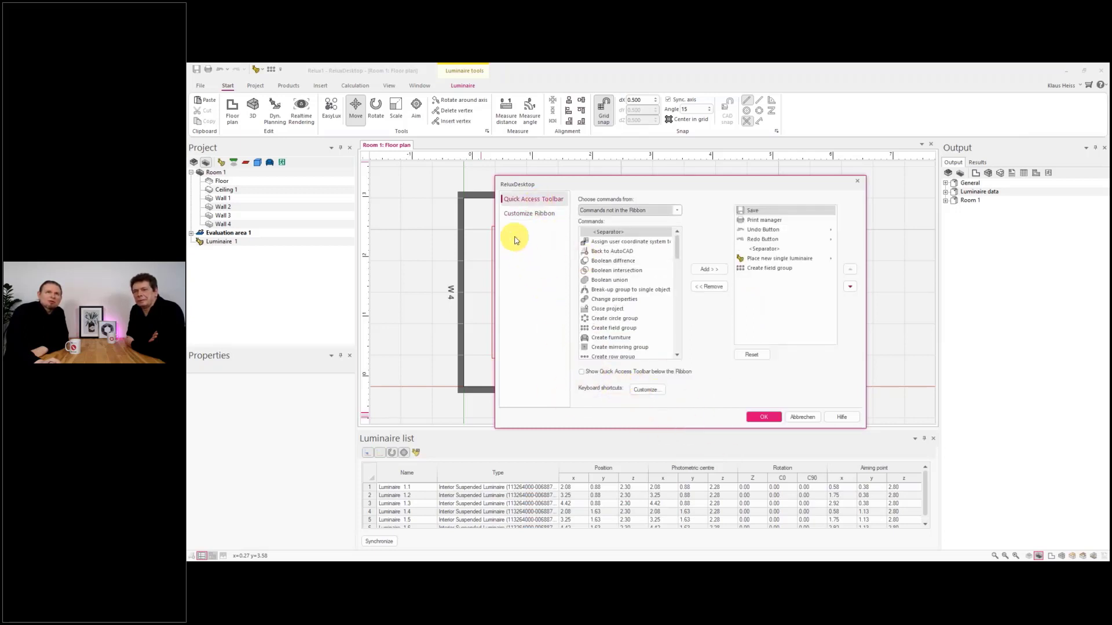
pyautogui.click(528, 216)
pyautogui.click(644, 397)
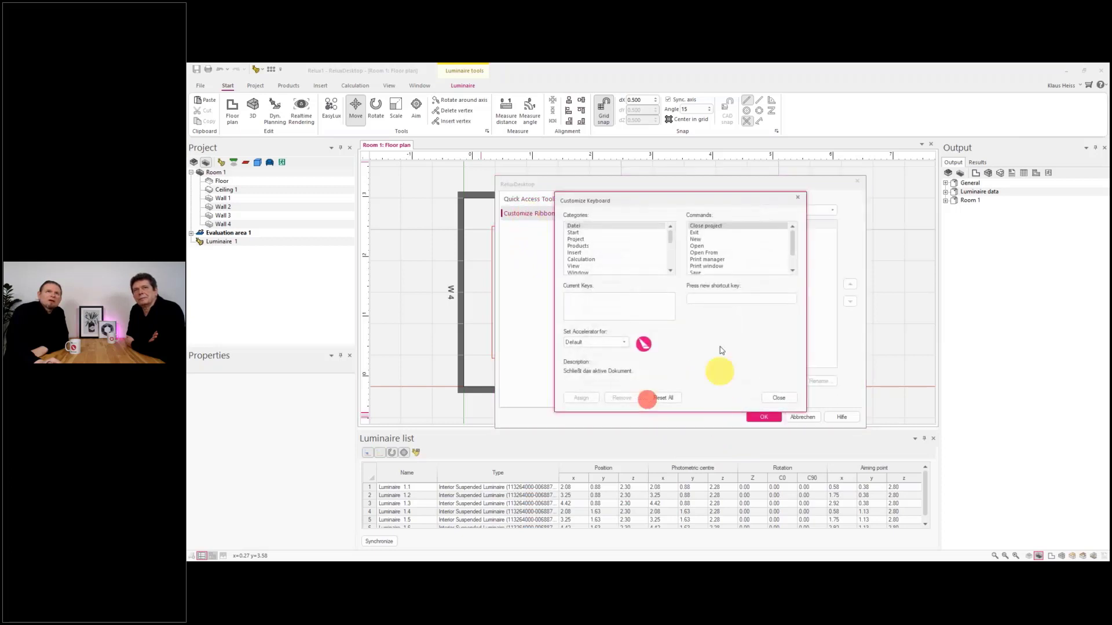
pyautogui.click(750, 241)
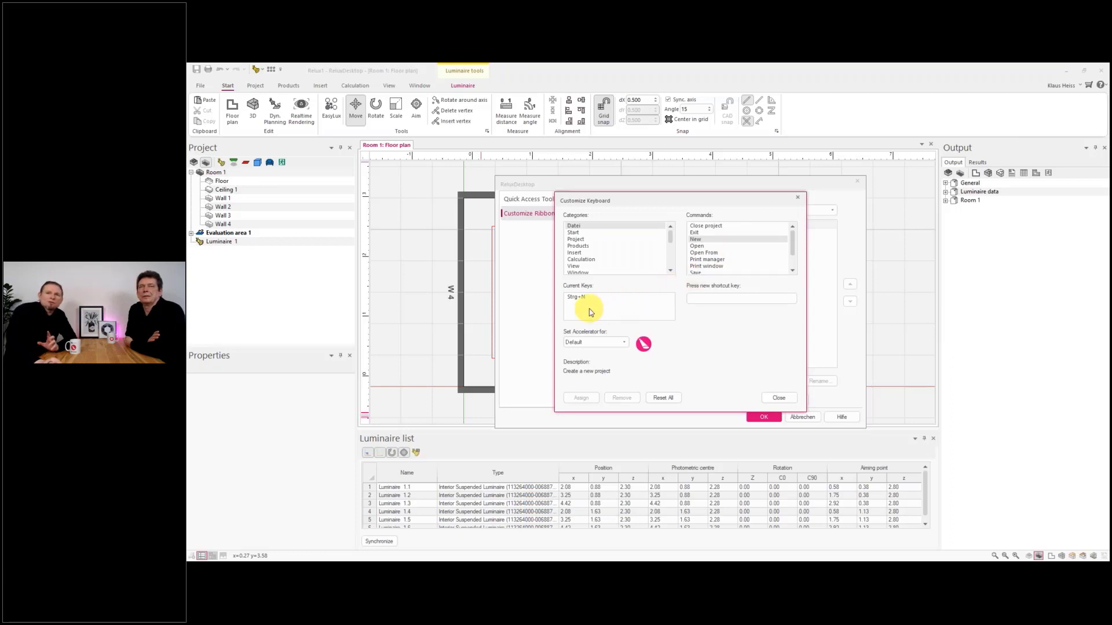
pyautogui.click(702, 299)
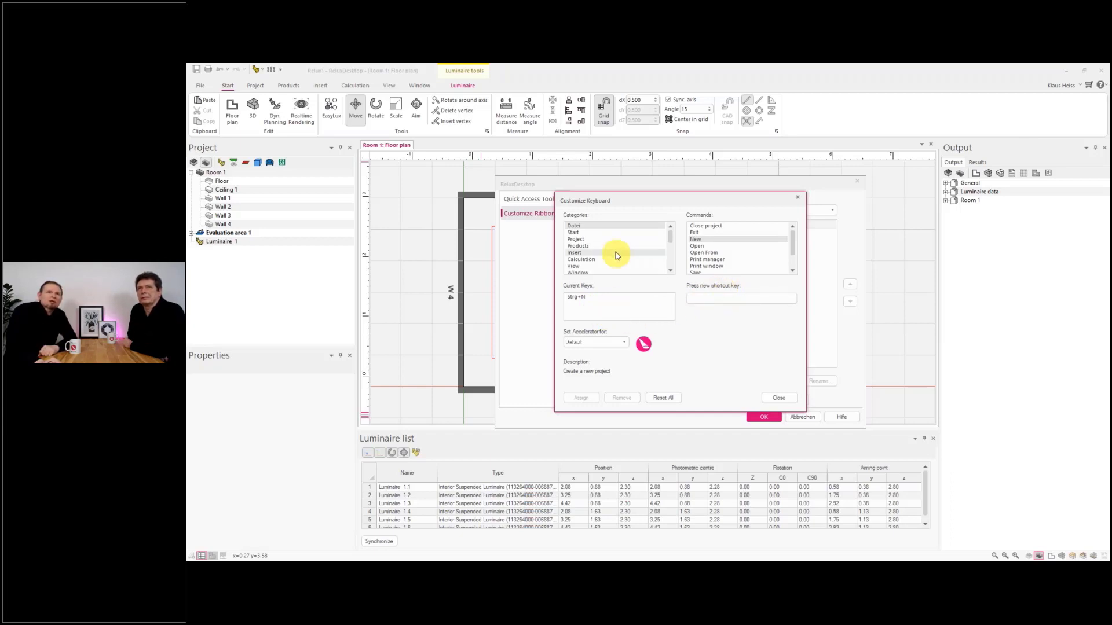
pyautogui.click(742, 255)
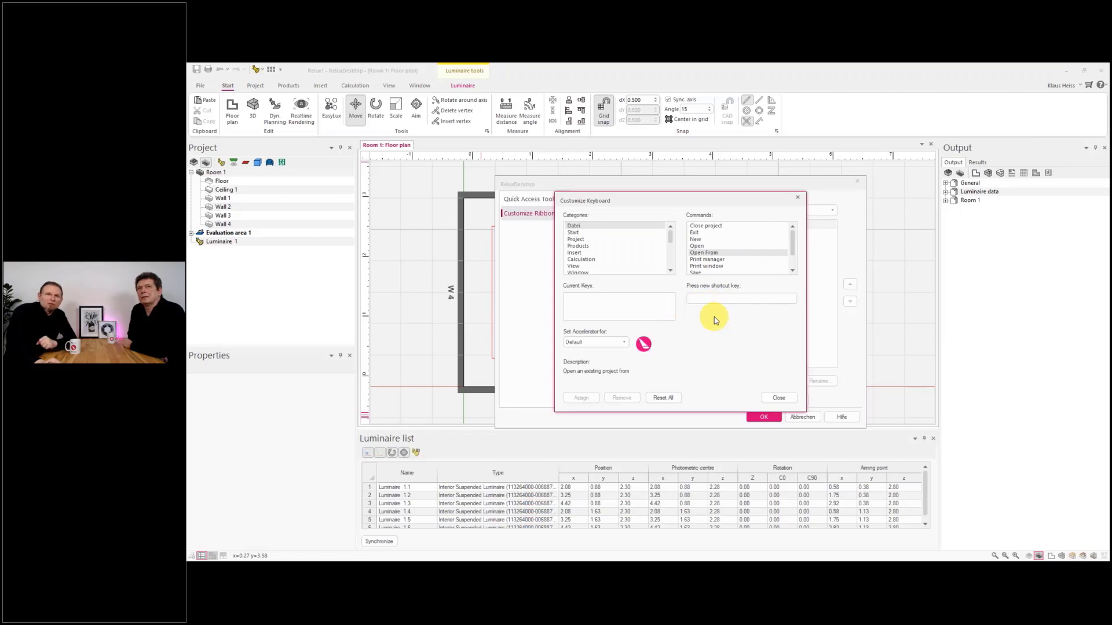
# - Look through the Calculation and Insert categories and select the Insert command Place a new room object
pyautogui.moveTo(670, 237)
pyautogui.mouseDown()
pyautogui.moveTo(673, 258)
pyautogui.moveTo(673, 248)
pyautogui.mouseUp()
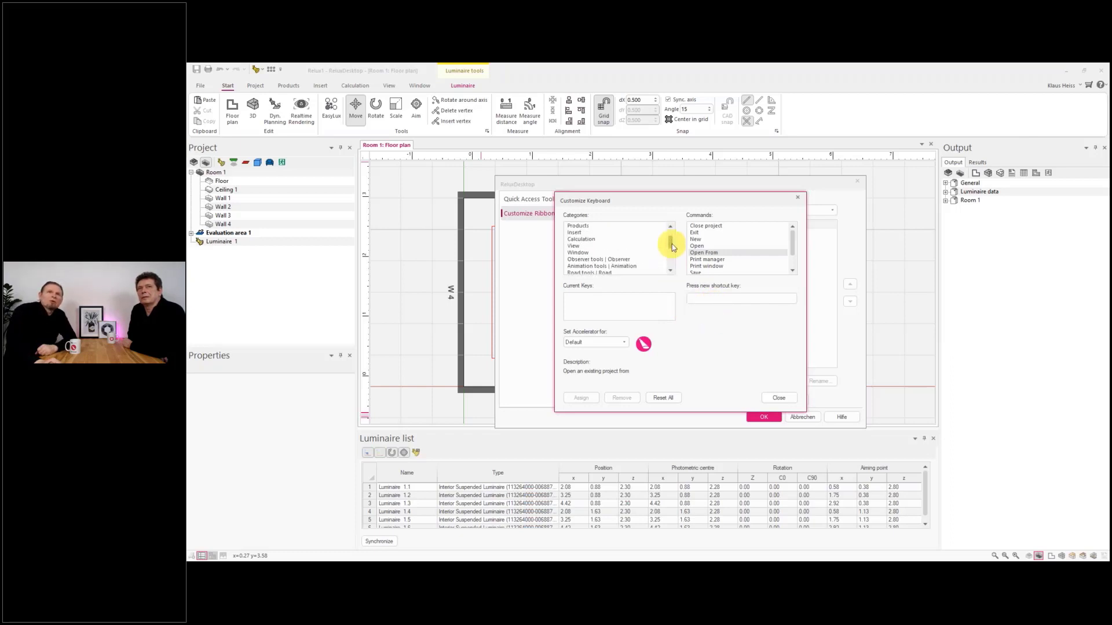
pyautogui.click(629, 239)
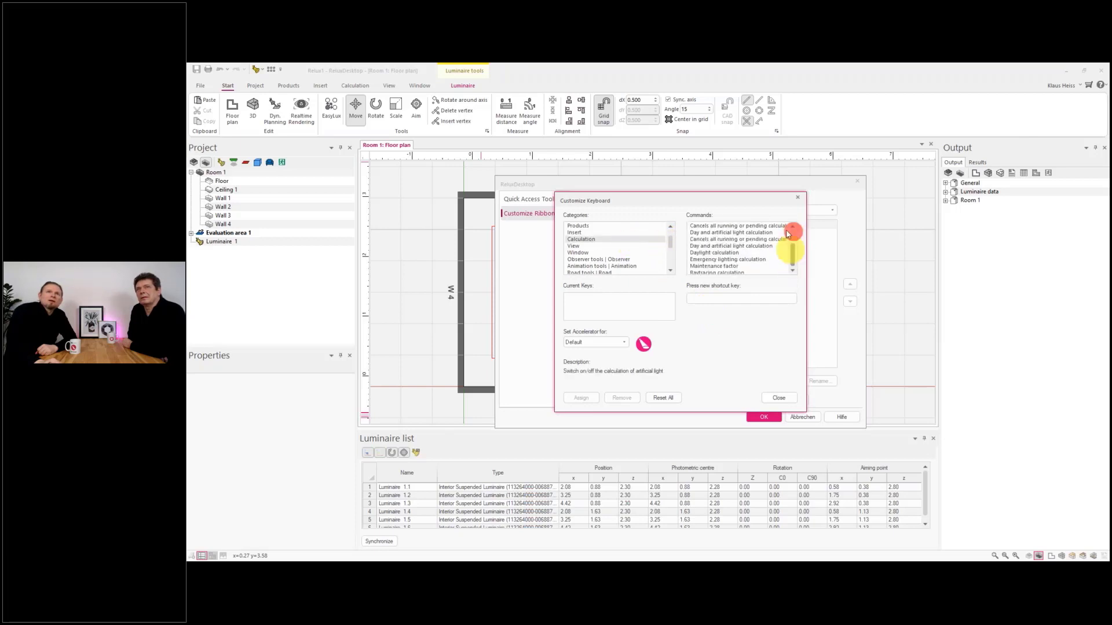
pyautogui.click(605, 232)
pyautogui.moveTo(792, 233); pyautogui.dragTo(790, 255)
pyautogui.click(754, 260)
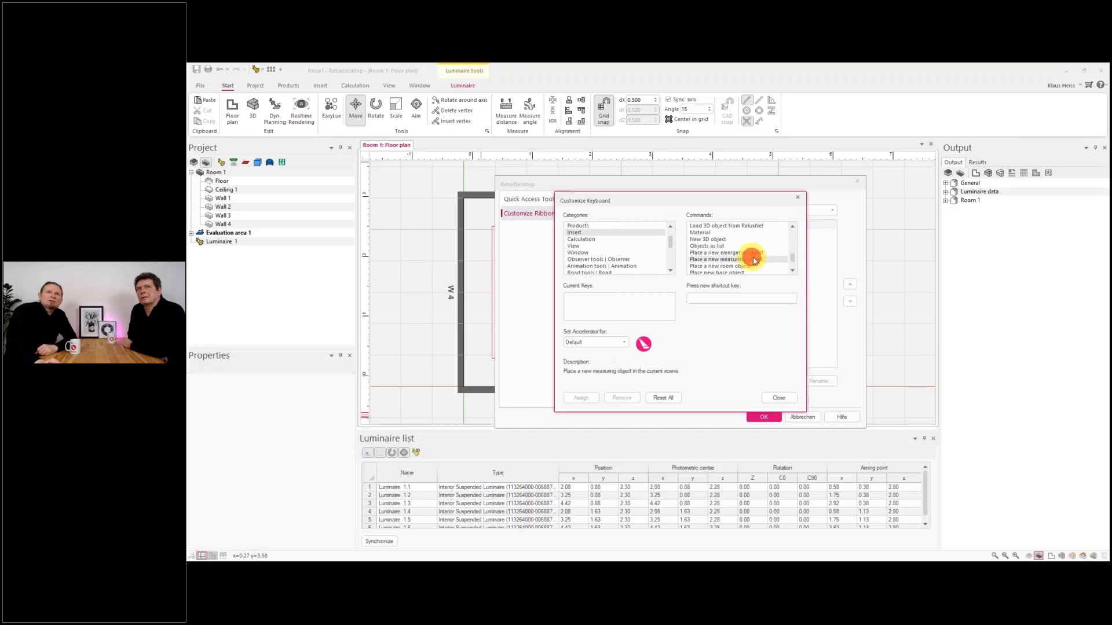
pyautogui.click(794, 259)
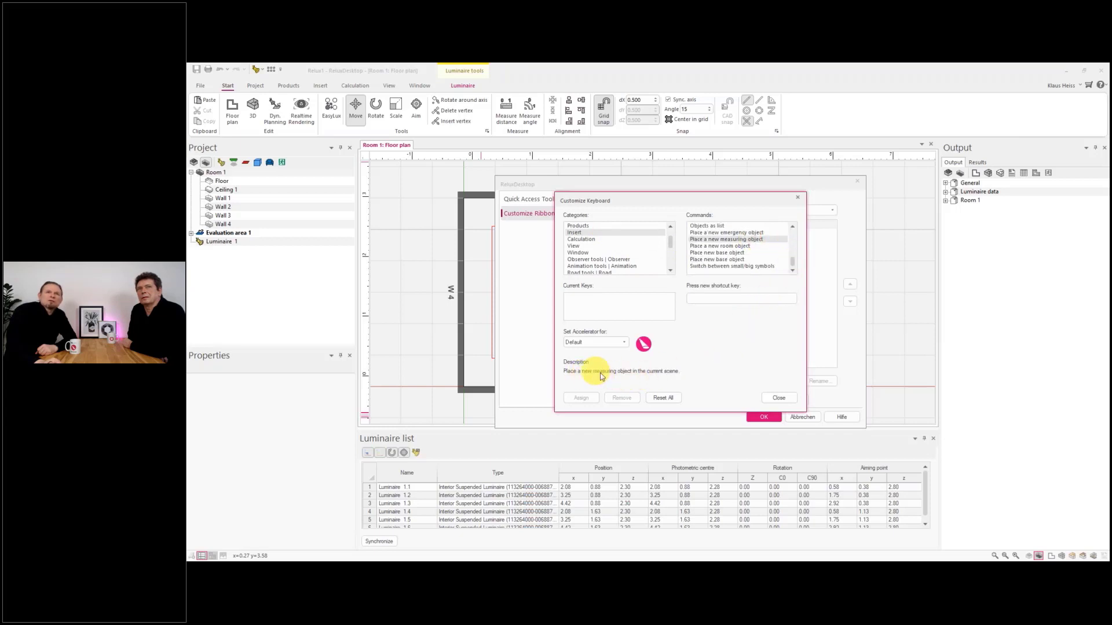
pyautogui.click(727, 246)
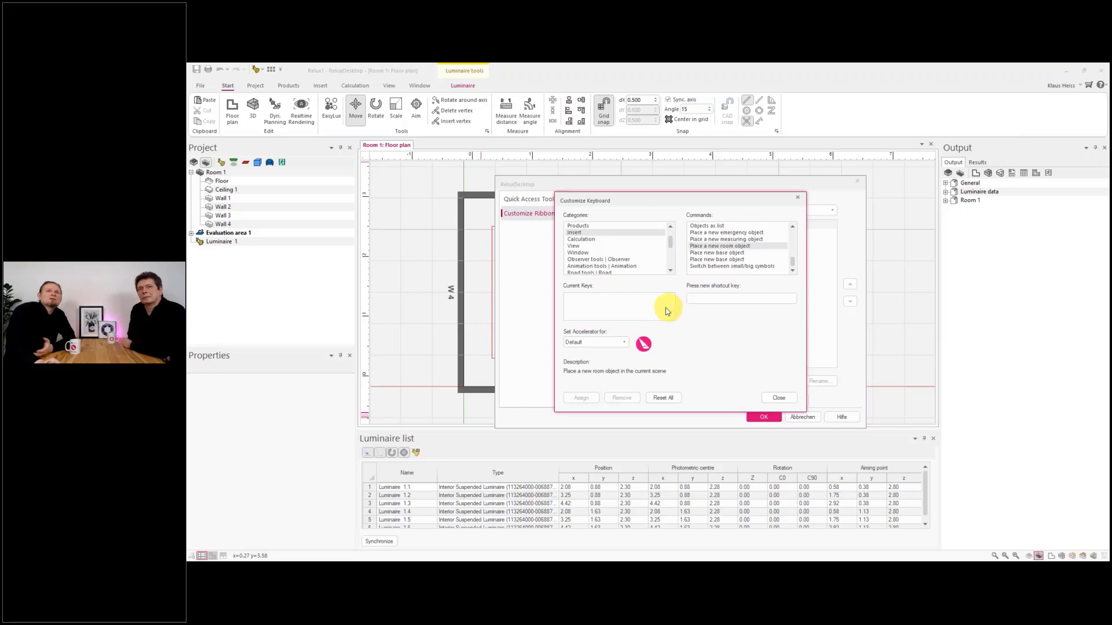
# - Check the accelerator scope and Reset All options for keyboard shortcuts, and leave the customization dialogs without applying changes
pyautogui.click(626, 342)
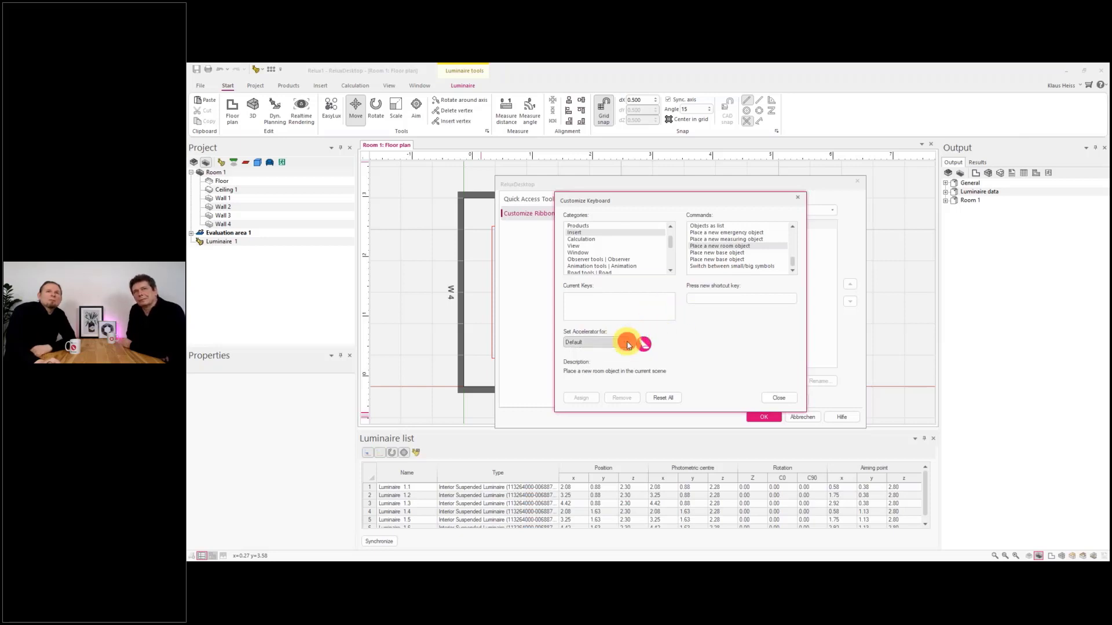
pyautogui.click(663, 398)
pyautogui.click(728, 330)
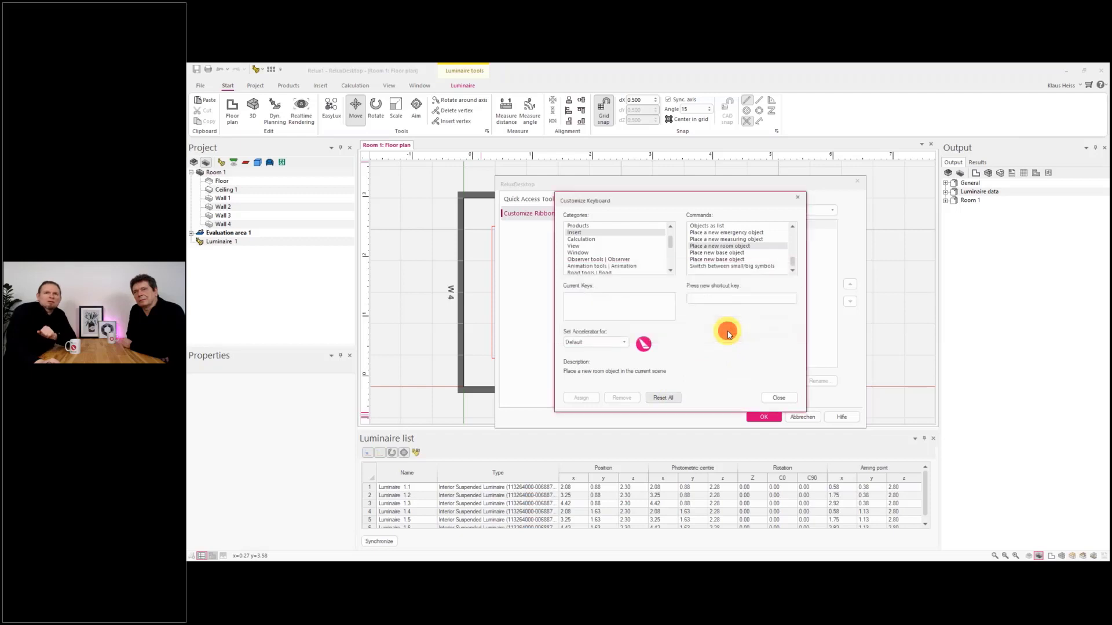
pyautogui.click(777, 398)
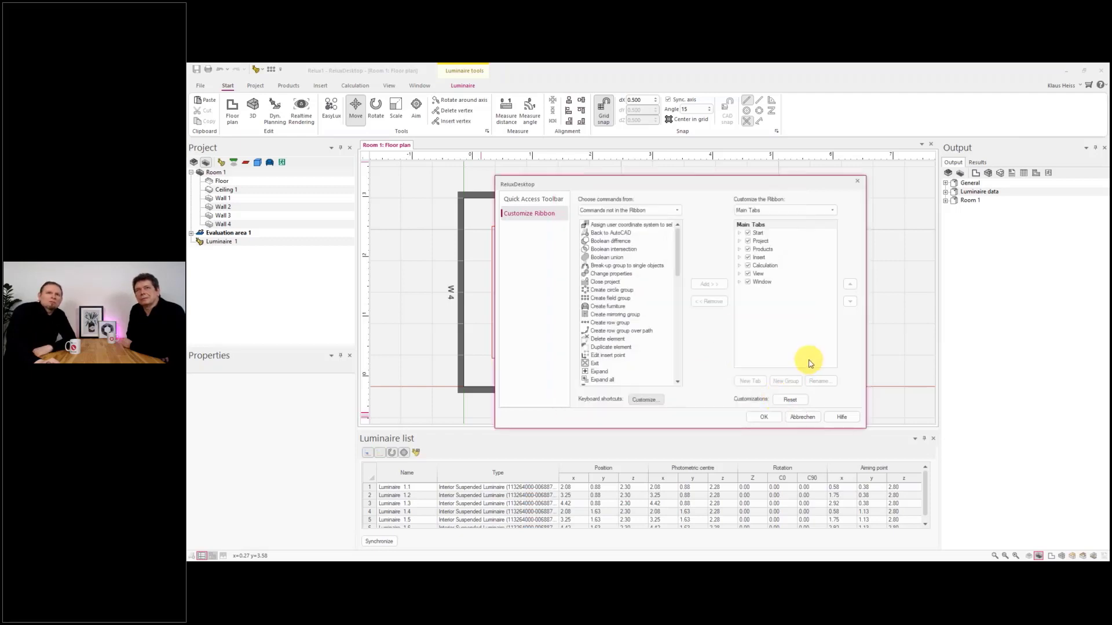
pyautogui.click(796, 418)
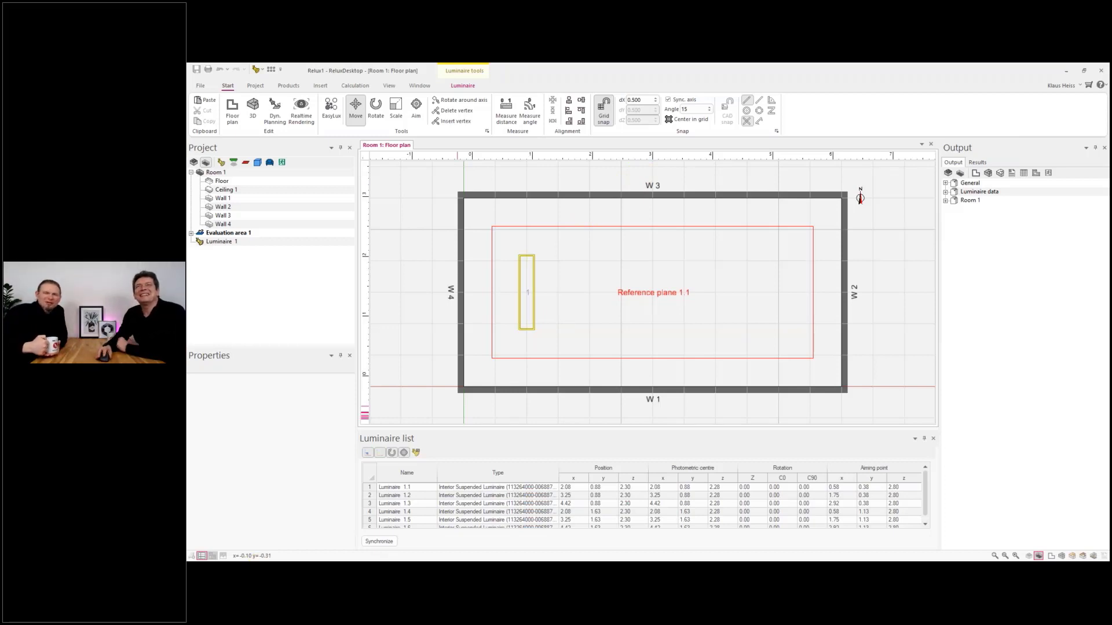
pyautogui.click(751, 521)
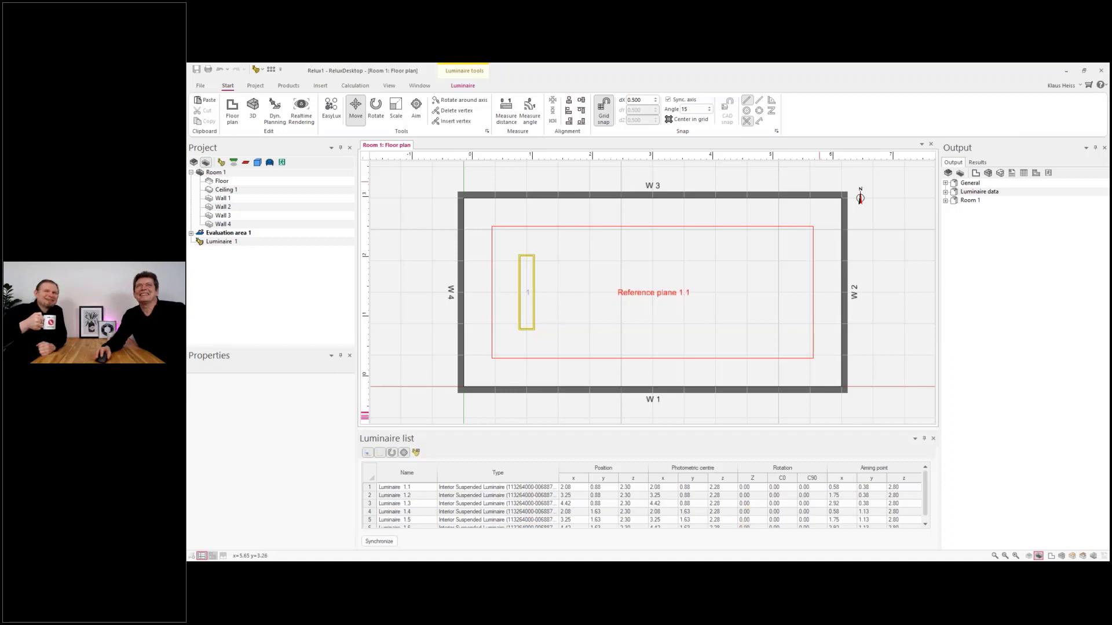
pyautogui.click(855, 87)
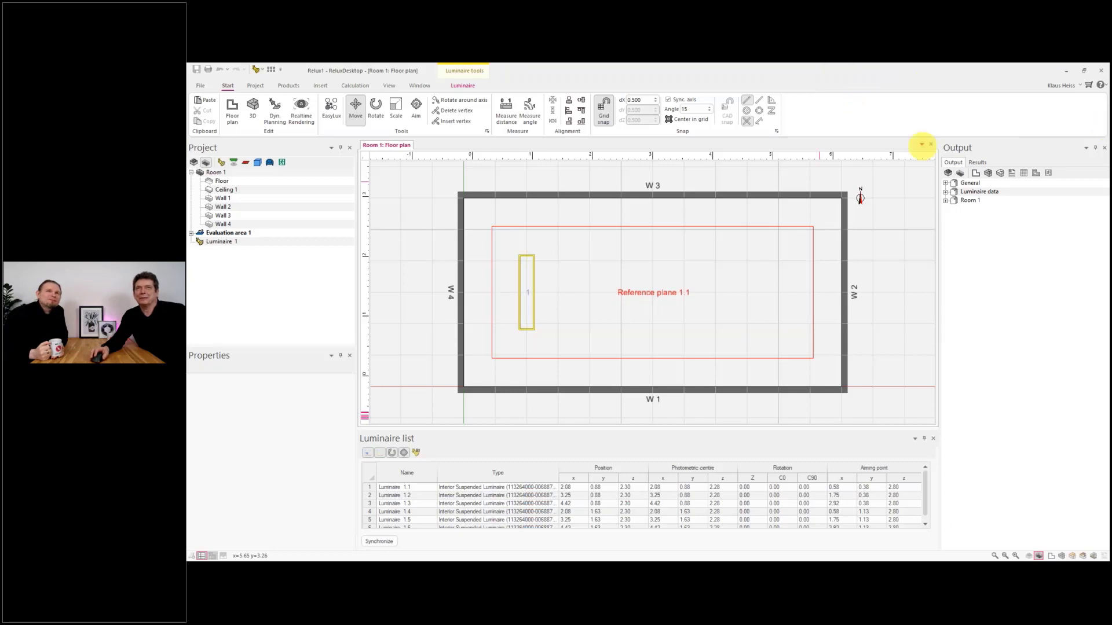
# - Close the current project without saving its changes
pyautogui.click(200, 87)
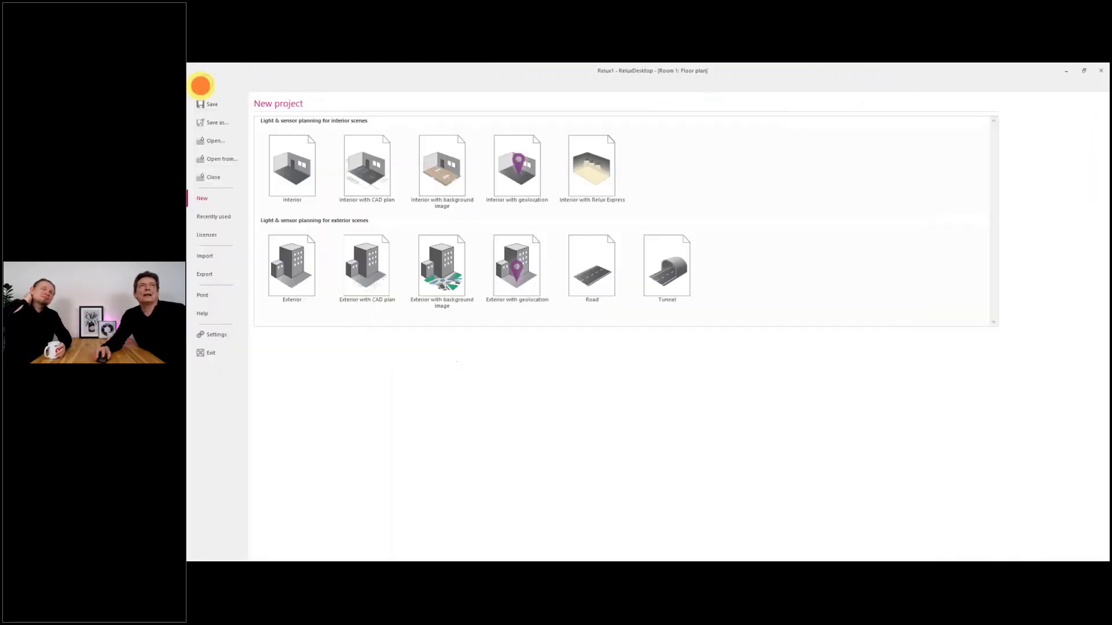
pyautogui.click(203, 175)
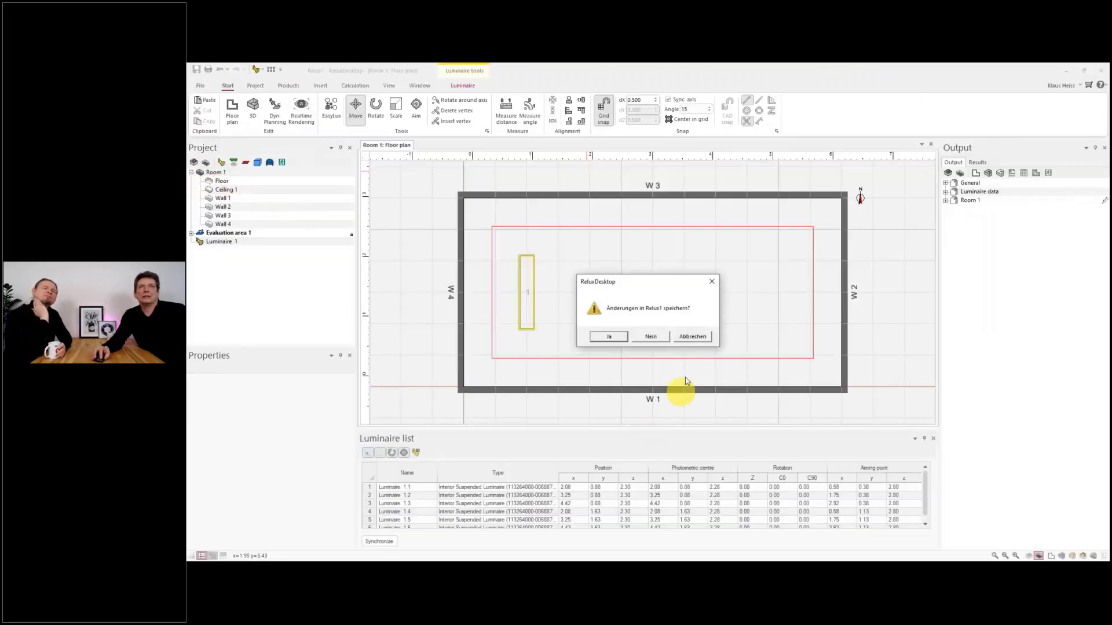
pyautogui.click(650, 336)
# - Create a new Interior project with an L-shaped room, keeping the default project data and room values
pyautogui.click(288, 190)
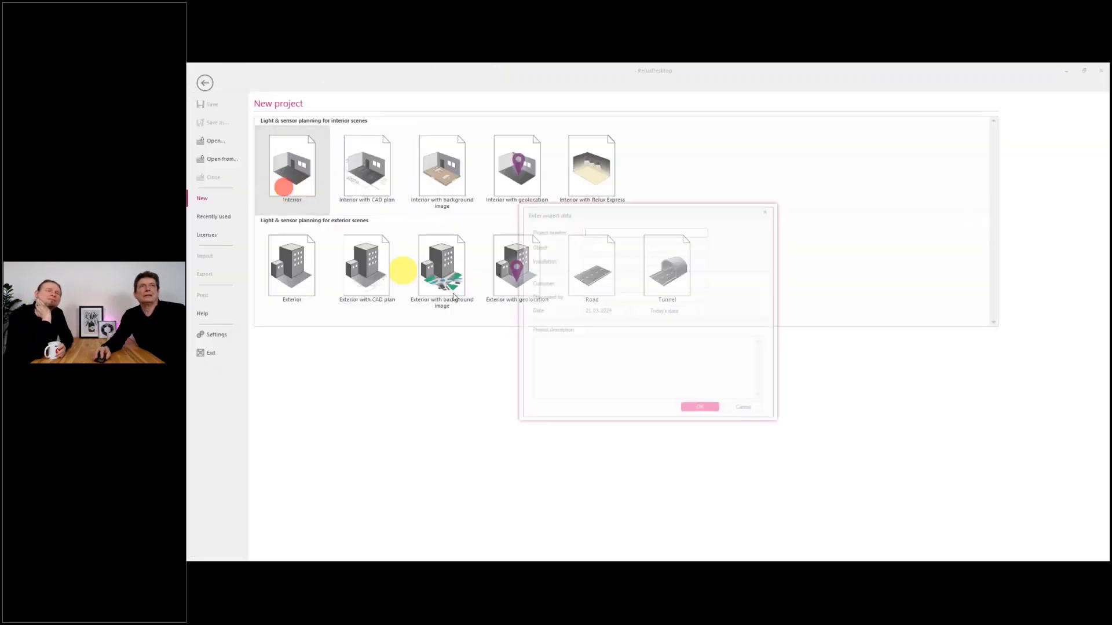
pyautogui.click(693, 413)
pyautogui.click(623, 262)
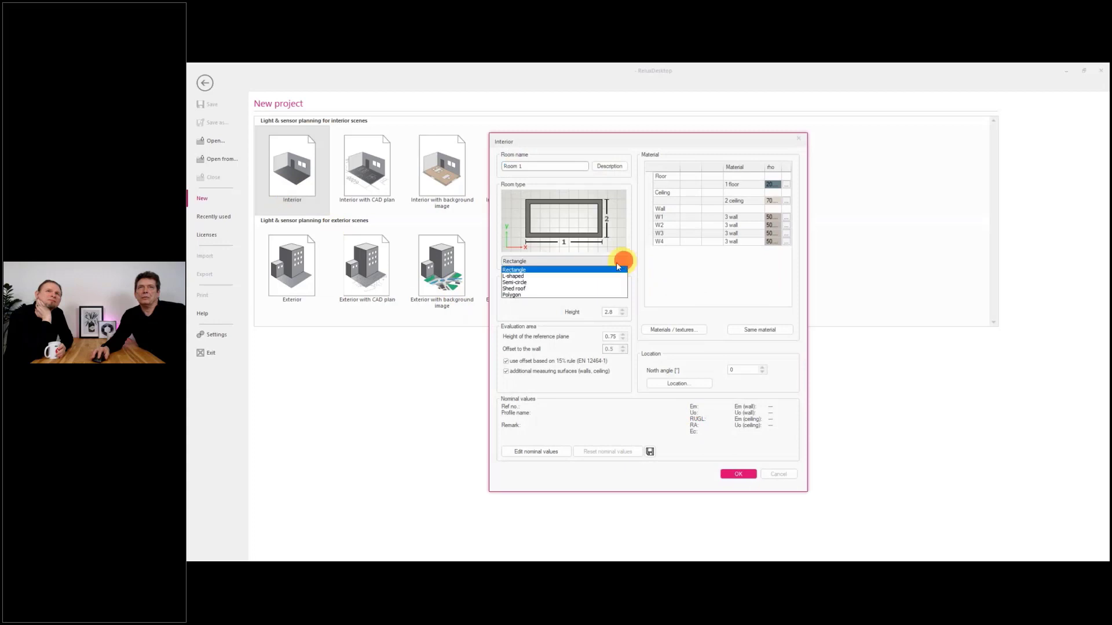
pyautogui.click(556, 273)
pyautogui.click(725, 473)
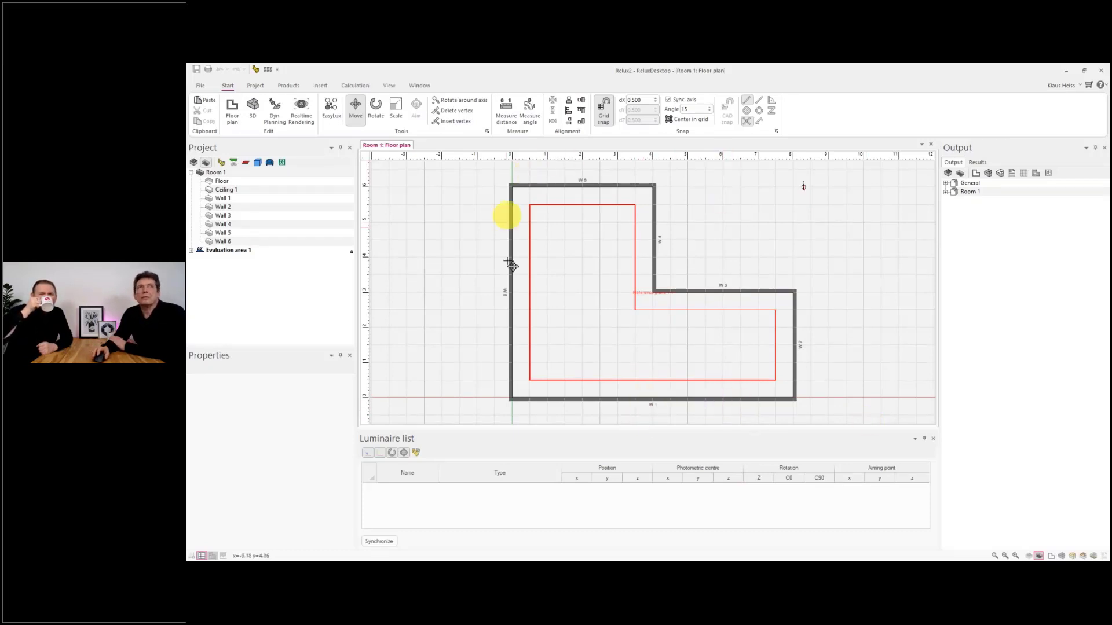
# - Open the program settings and inspect the error report folder down to the dated log files, closing the file window again
pyautogui.click(201, 86)
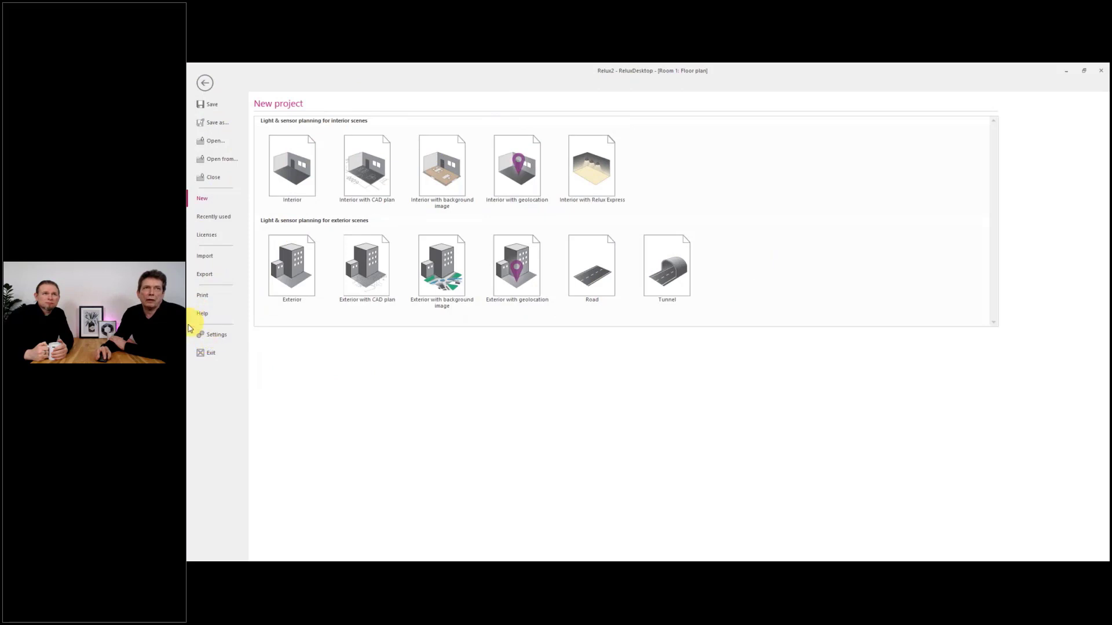
pyautogui.click(216, 340)
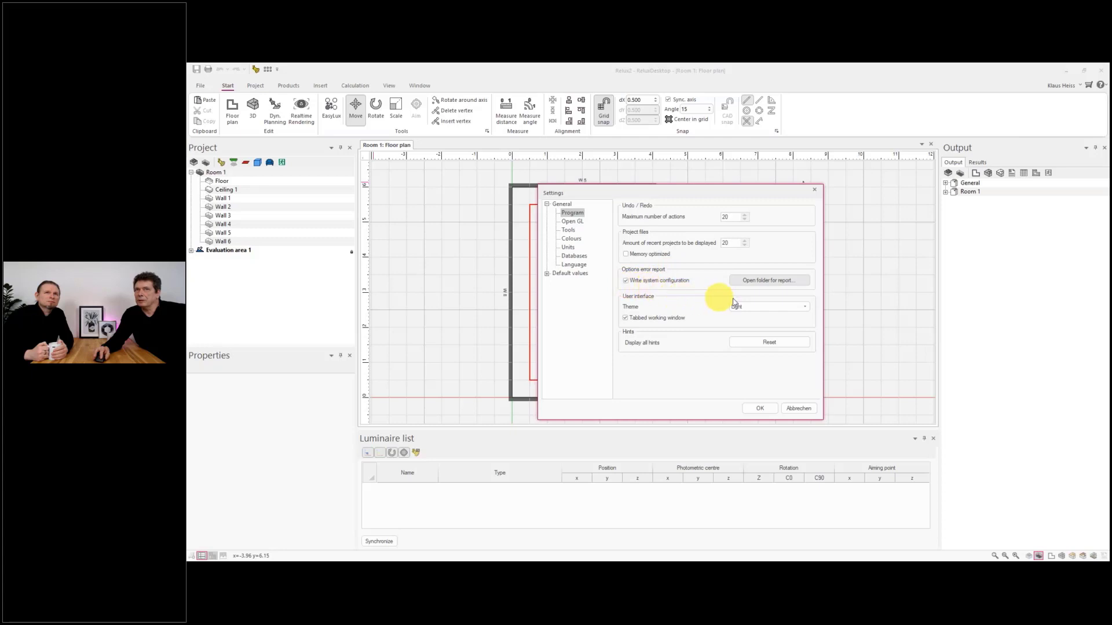
pyautogui.click(776, 282)
pyautogui.doubleClick(625, 224)
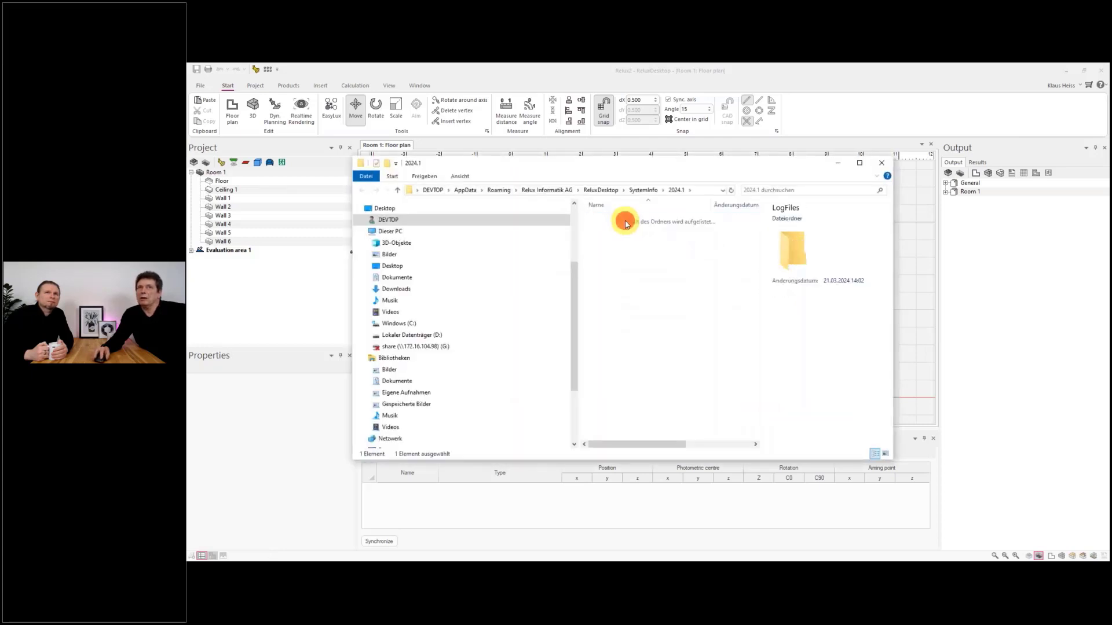
pyautogui.doubleClick(622, 220)
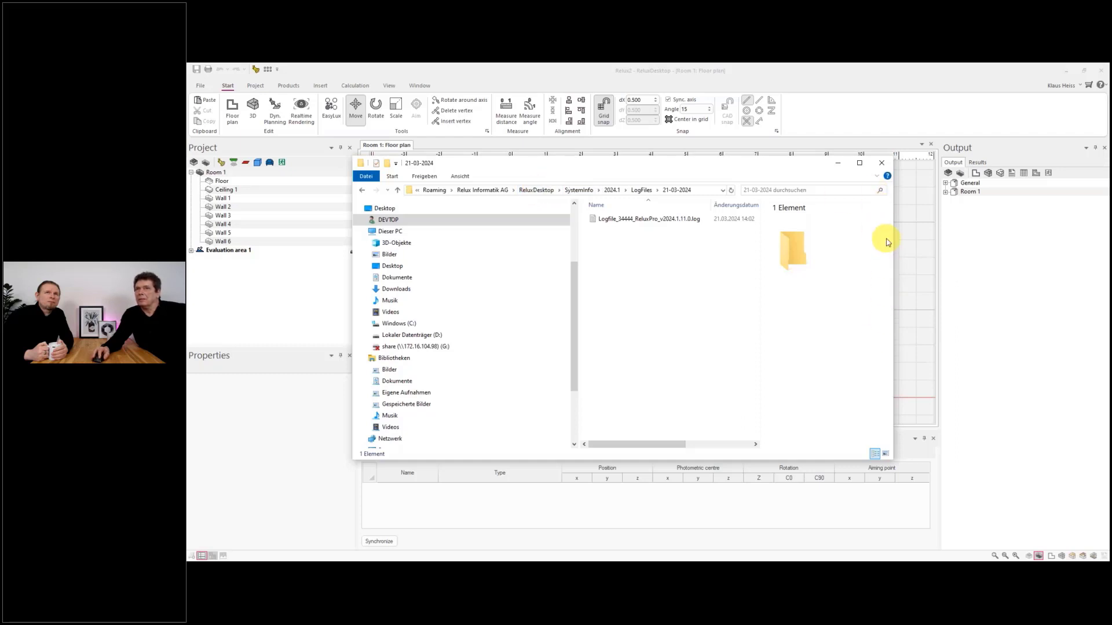
pyautogui.click(881, 163)
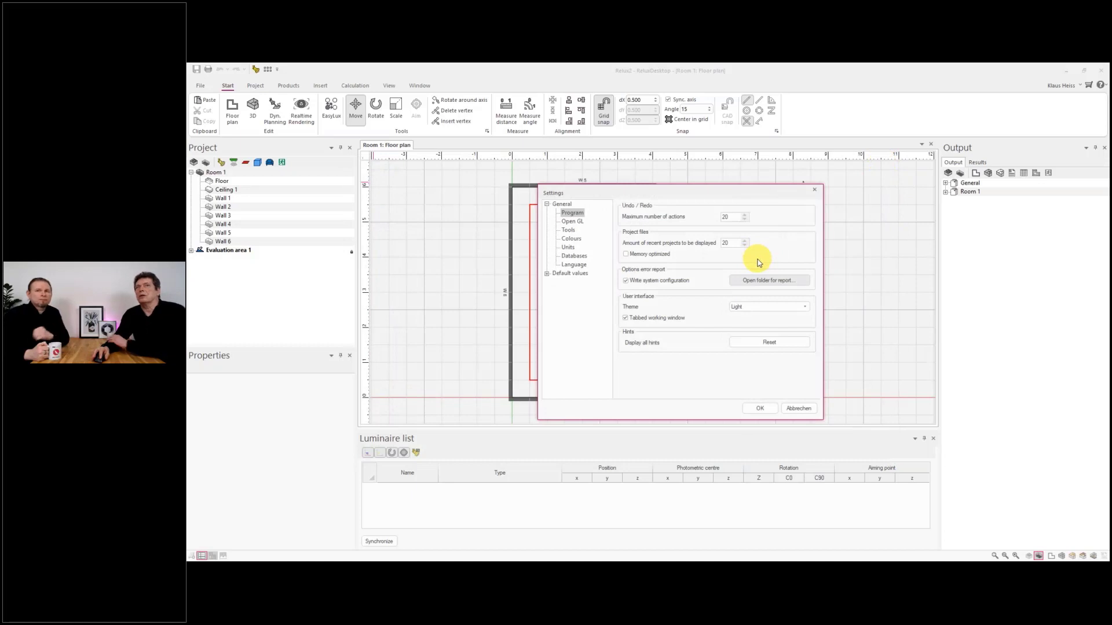
# - Review the Theme choices and the hint reset option in the Program settings, keeping the Light theme
pyautogui.click(808, 311)
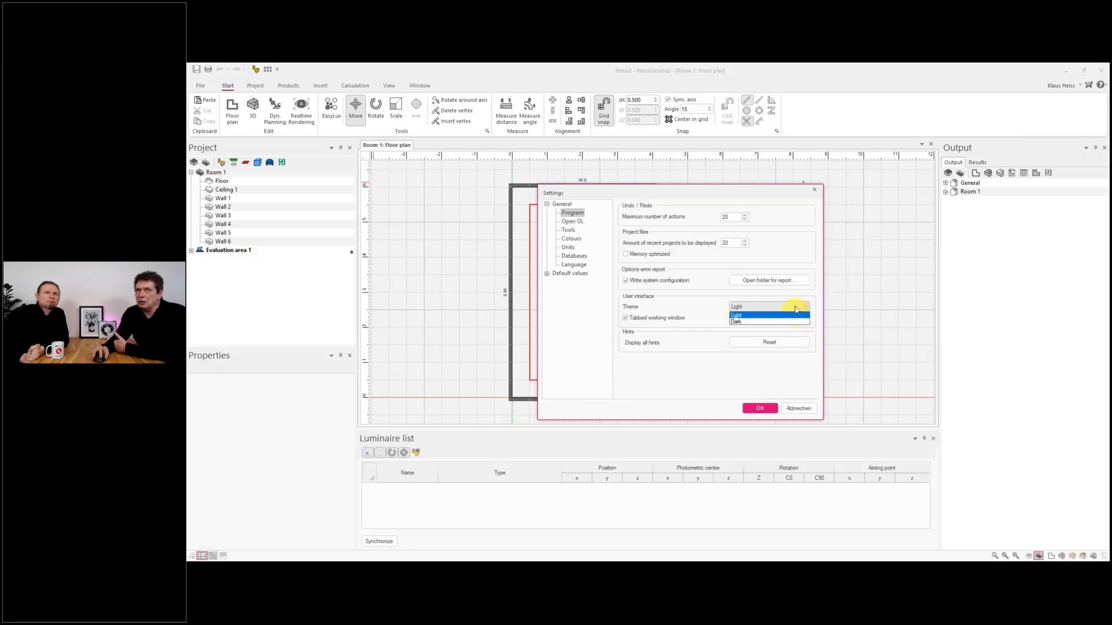
pyautogui.click(704, 304)
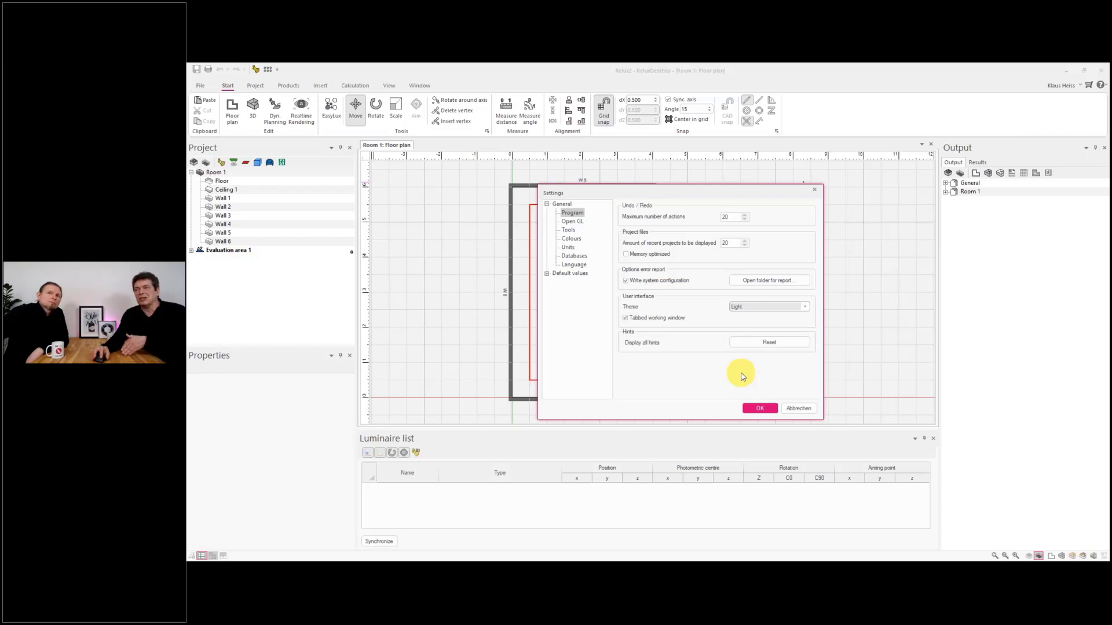
pyautogui.click(773, 343)
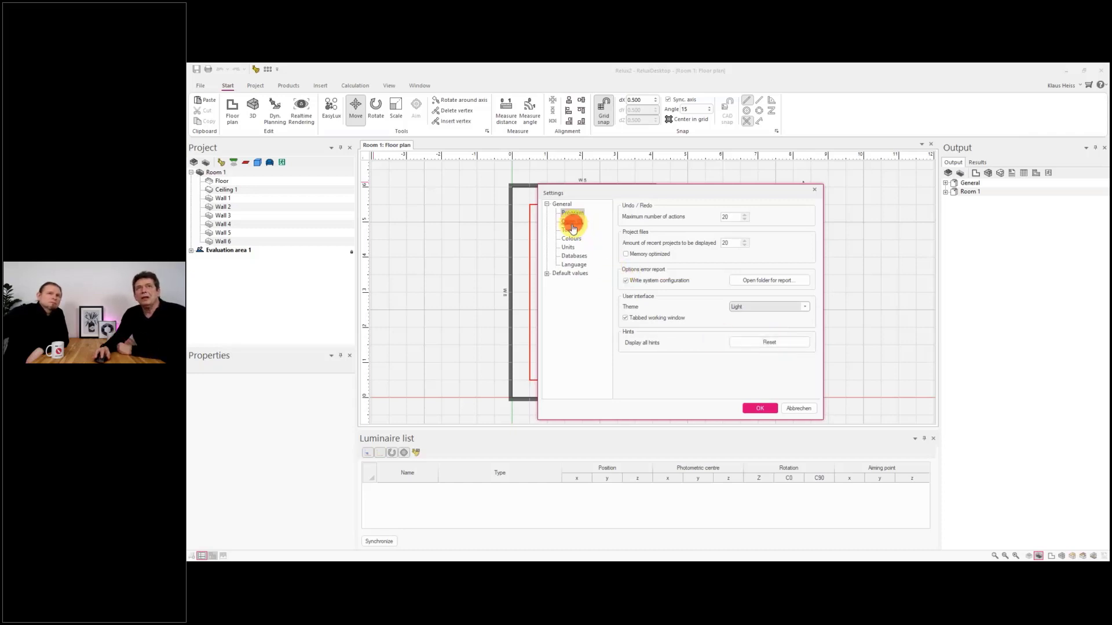
# - Try the Mesa 3D Graphics Library option in the Open GL settings, and restore the Windows Driver option
pyautogui.click(572, 221)
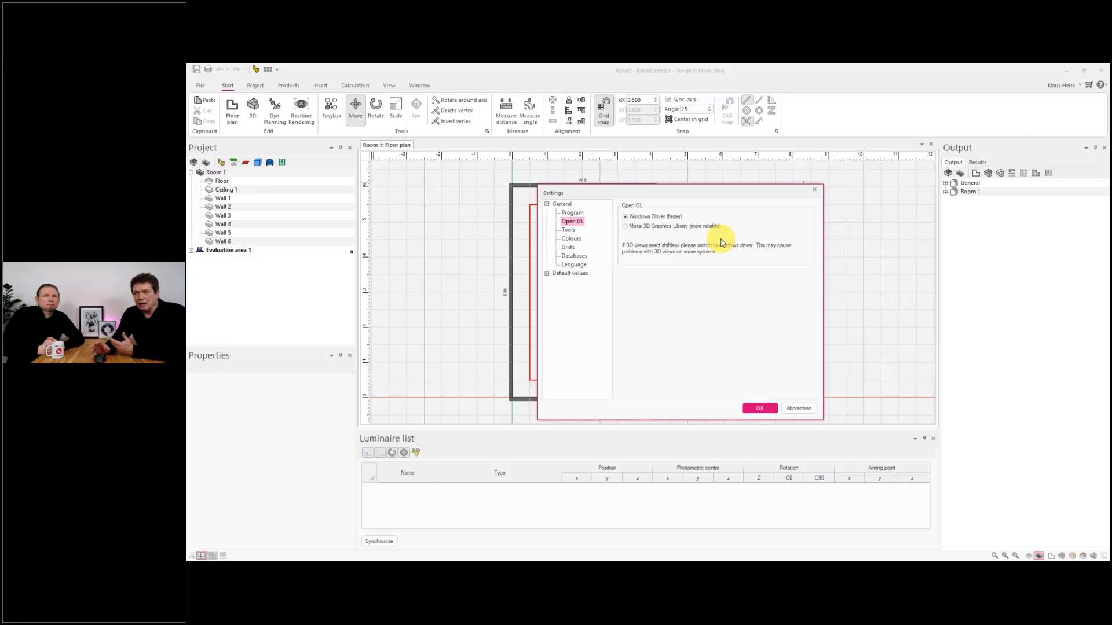
pyautogui.click(645, 225)
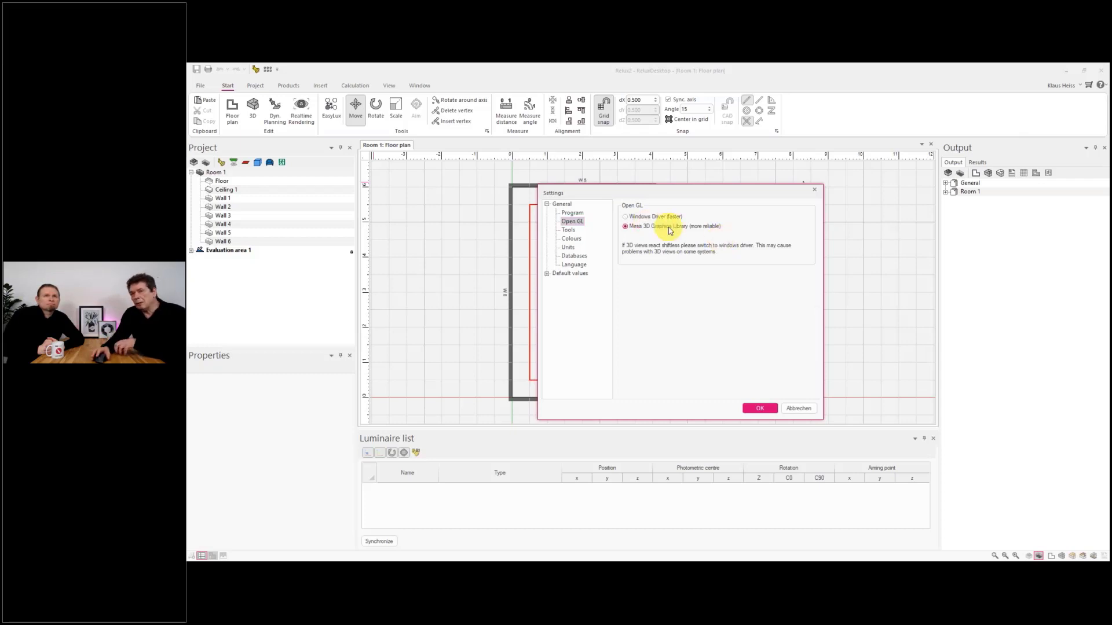
pyautogui.click(634, 218)
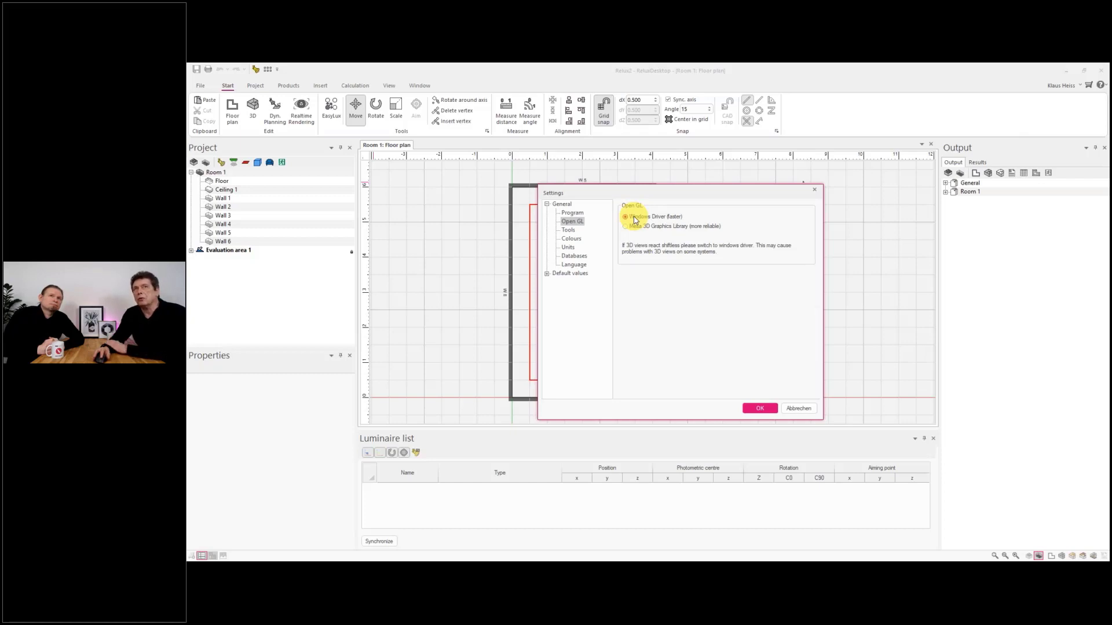
# - Review the Tools settings and the OpenGL colours in the Standard, Edit and LDC groups of the Colours settings
pyautogui.click(568, 230)
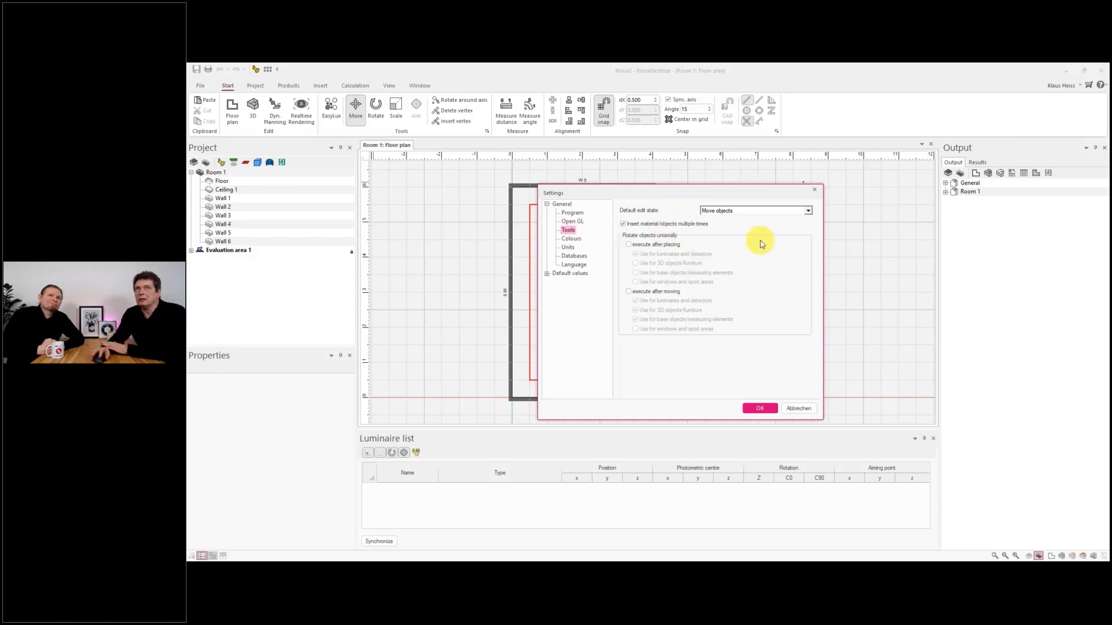
pyautogui.click(576, 239)
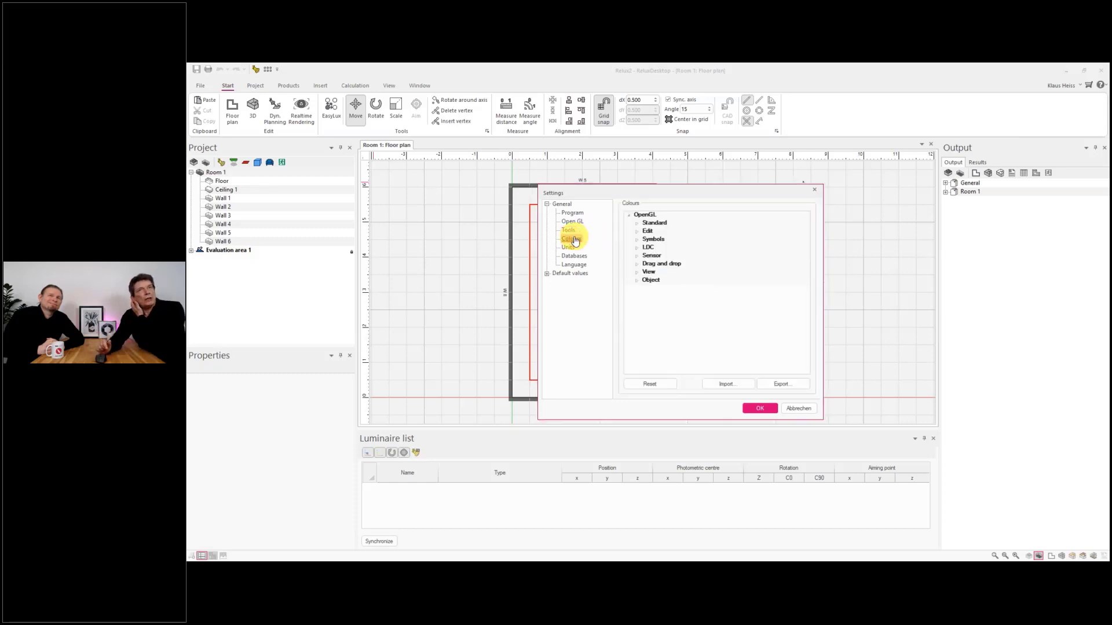
pyautogui.click(638, 223)
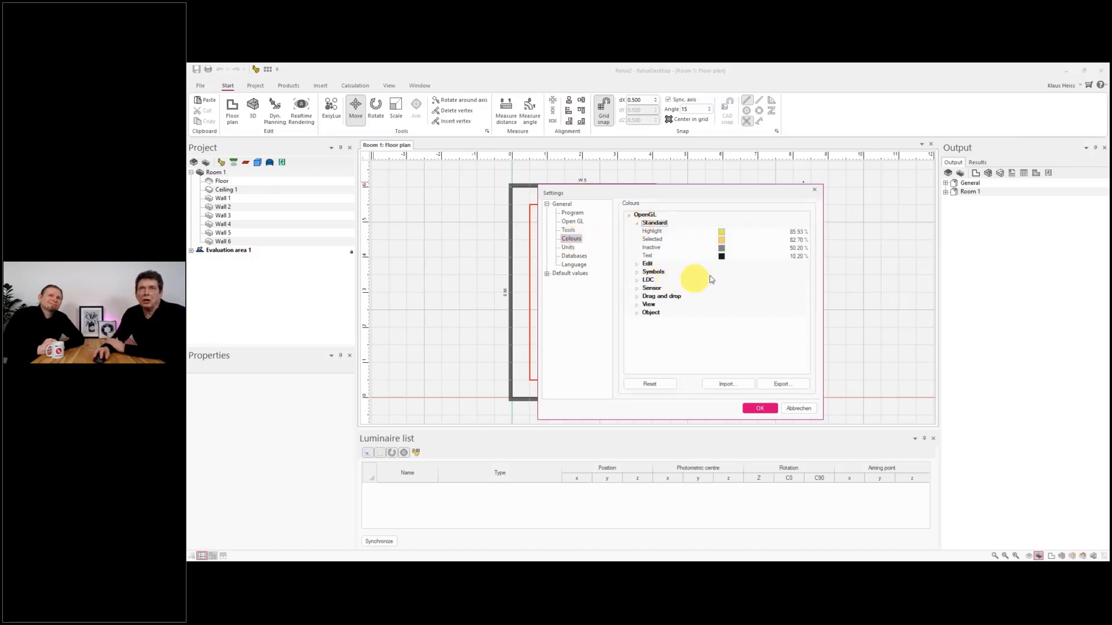
pyautogui.click(636, 265)
pyautogui.scroll(-3, 641, 284)
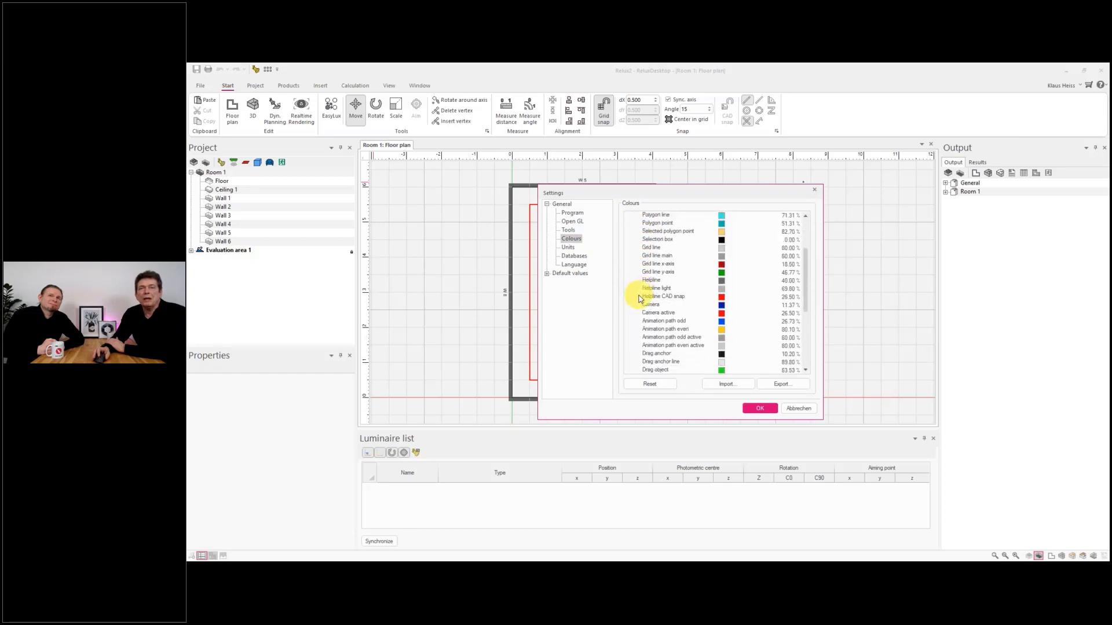
pyautogui.scroll(2, 640, 298)
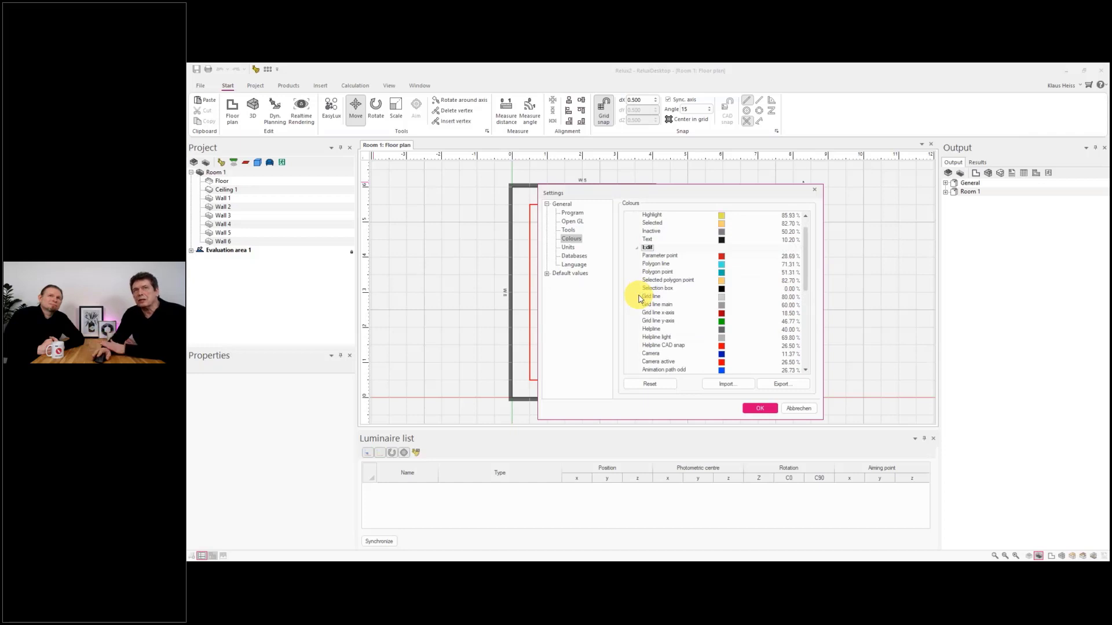
pyautogui.click(638, 247)
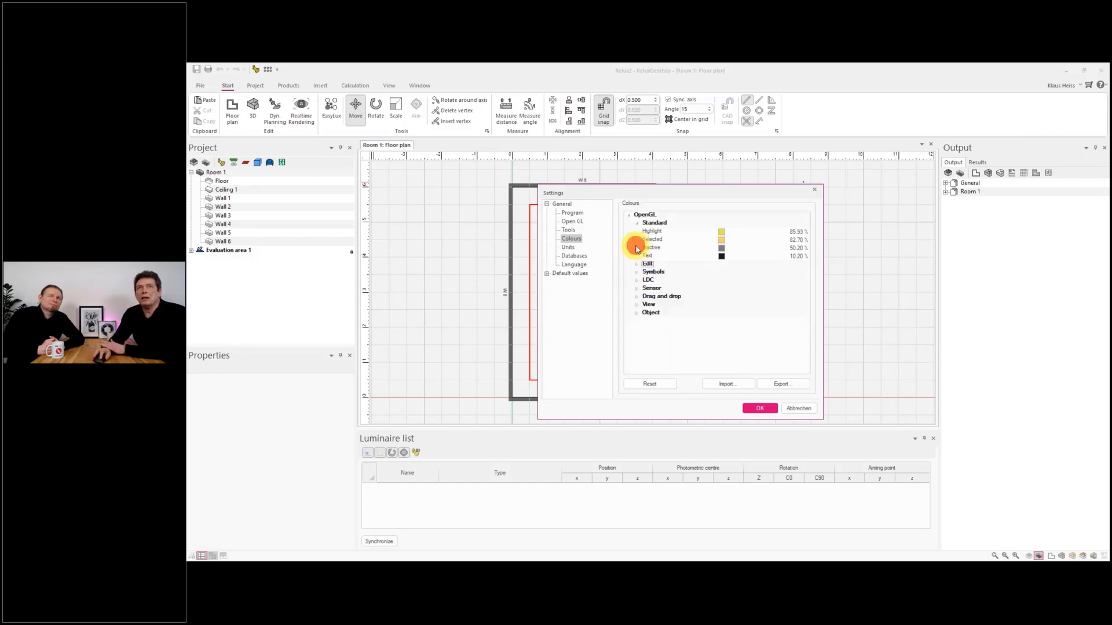
pyautogui.click(637, 281)
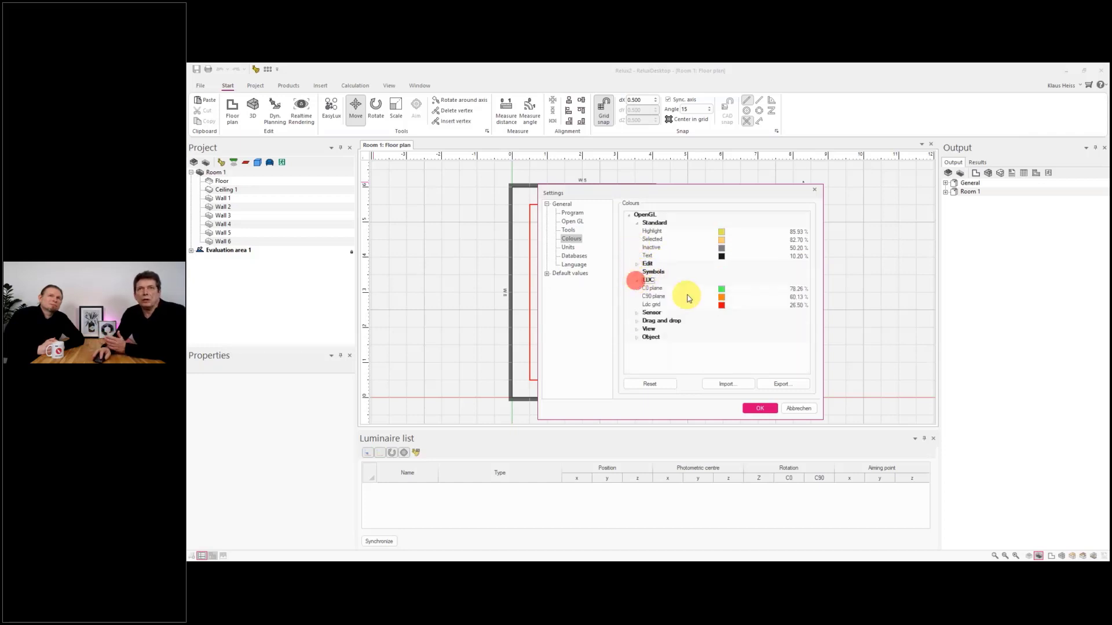
pyautogui.click(686, 289)
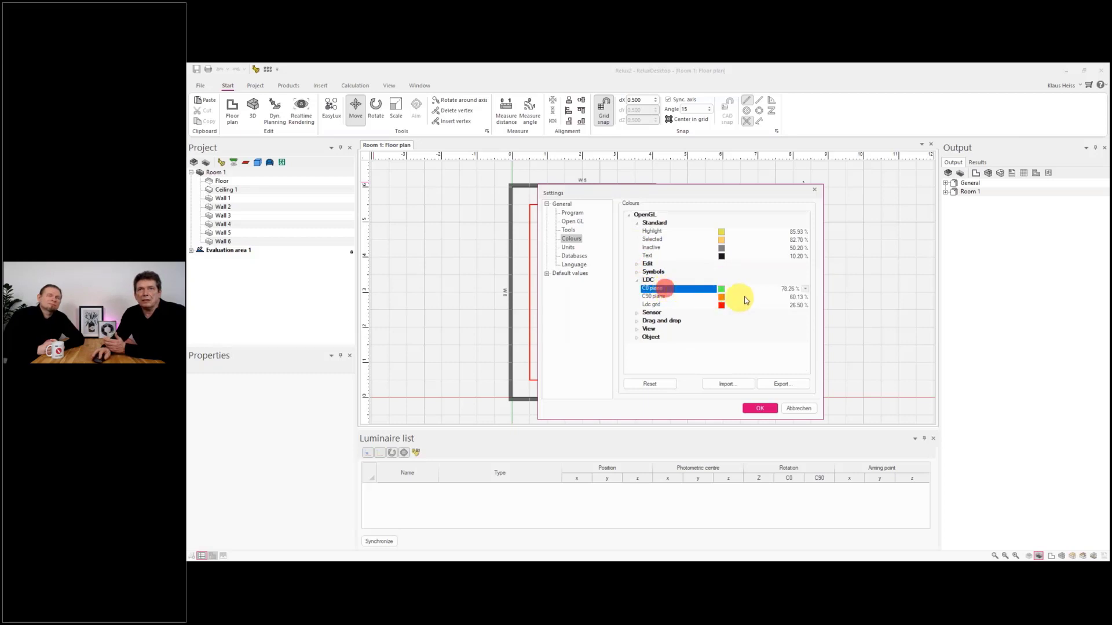
# - Reset the OpenGL colours to their defaults and set the Ldc grid colour in the LDC group to magenta
pyautogui.click(664, 385)
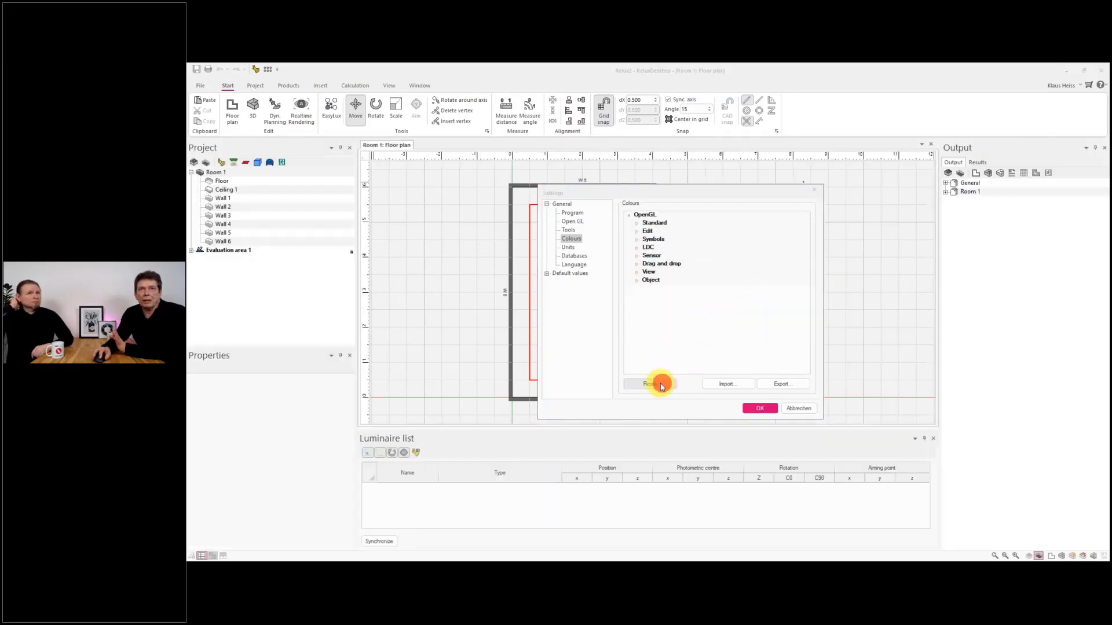
pyautogui.click(637, 249)
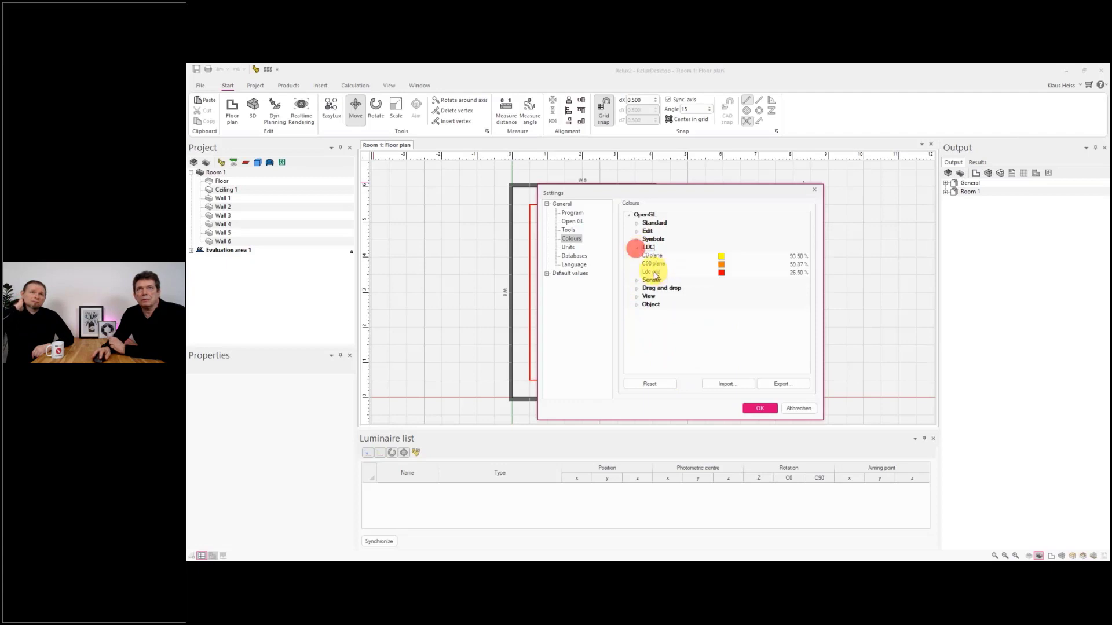
pyautogui.click(735, 274)
pyautogui.click(806, 273)
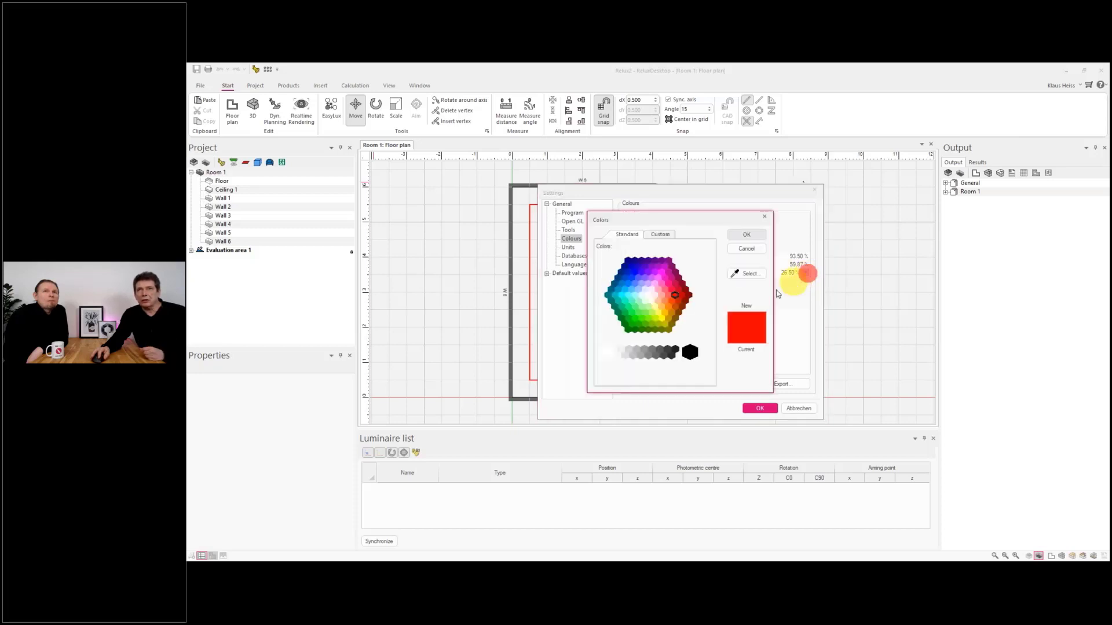
pyautogui.click(661, 272)
pyautogui.click(747, 235)
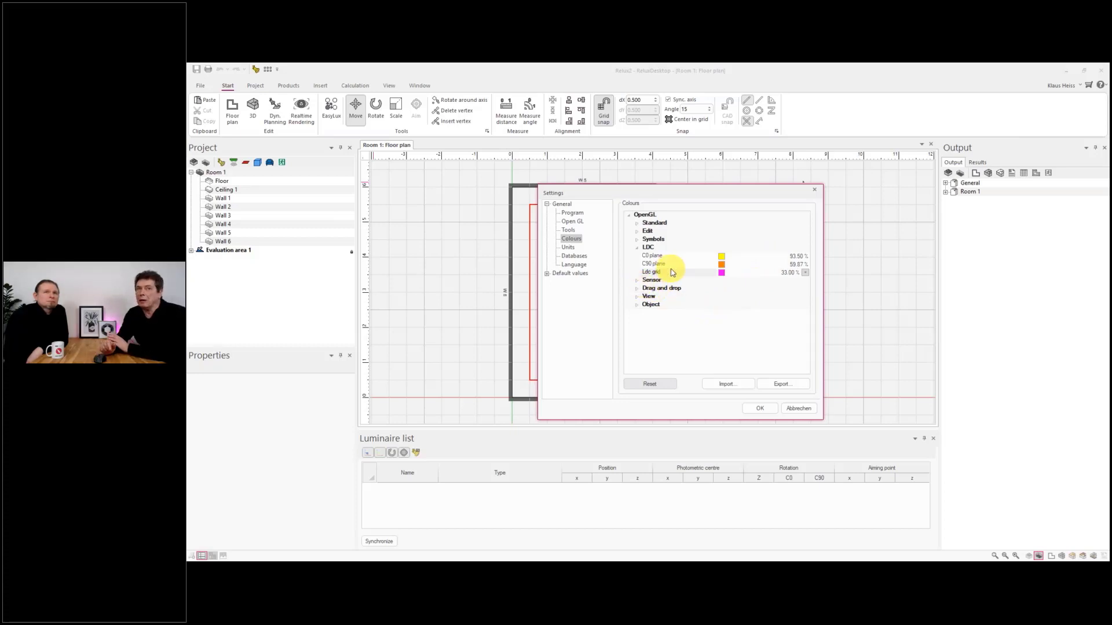
# - Review the View group of the OpenGL colours, the Units options and the locally installed databases in the settings
pyautogui.click(638, 297)
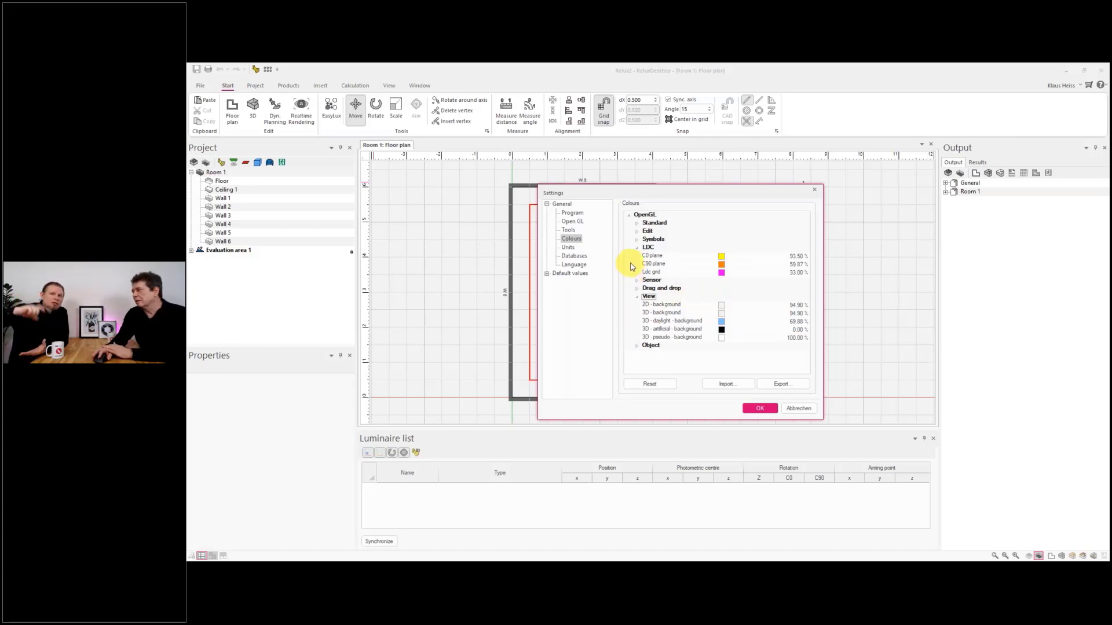
pyautogui.click(569, 247)
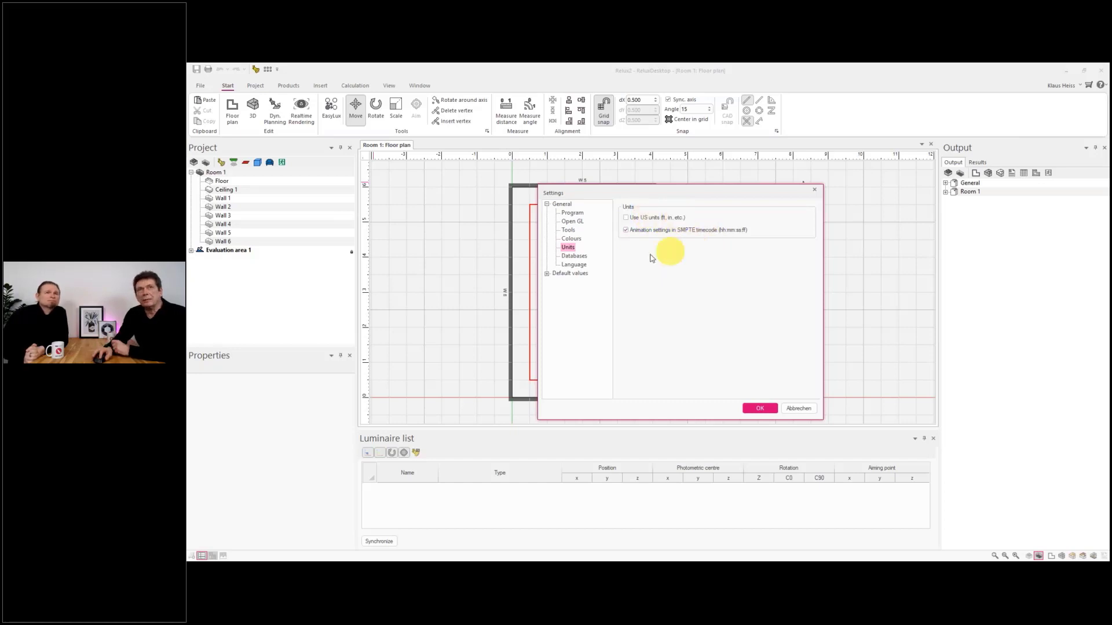
pyautogui.click(576, 256)
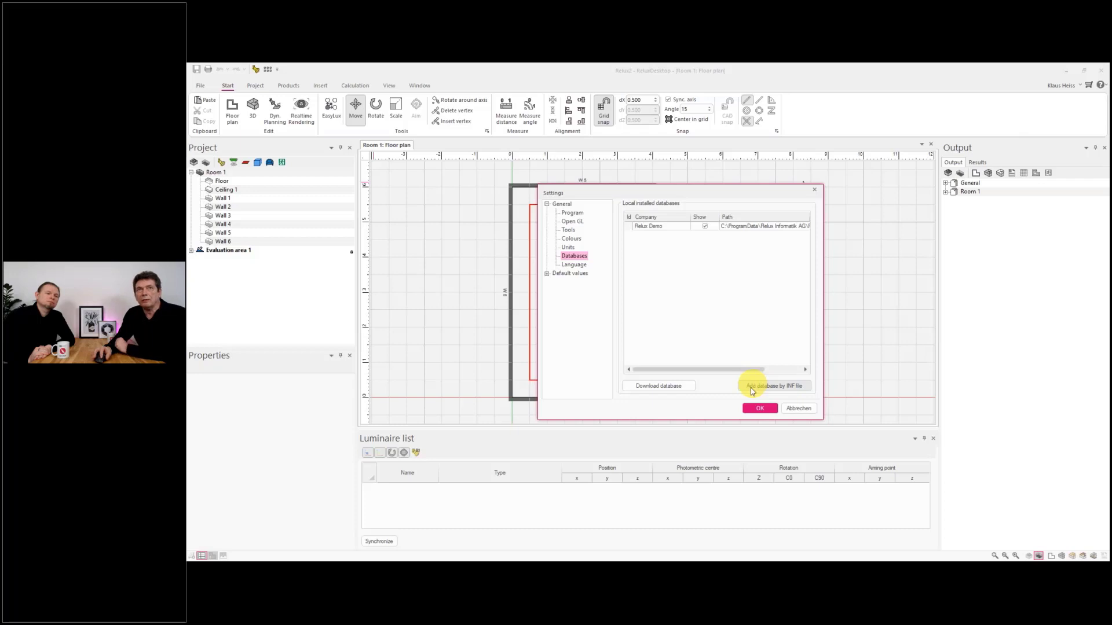
# - Review the available user interface and output languages in the Language settings, keeping English for both
pyautogui.click(578, 265)
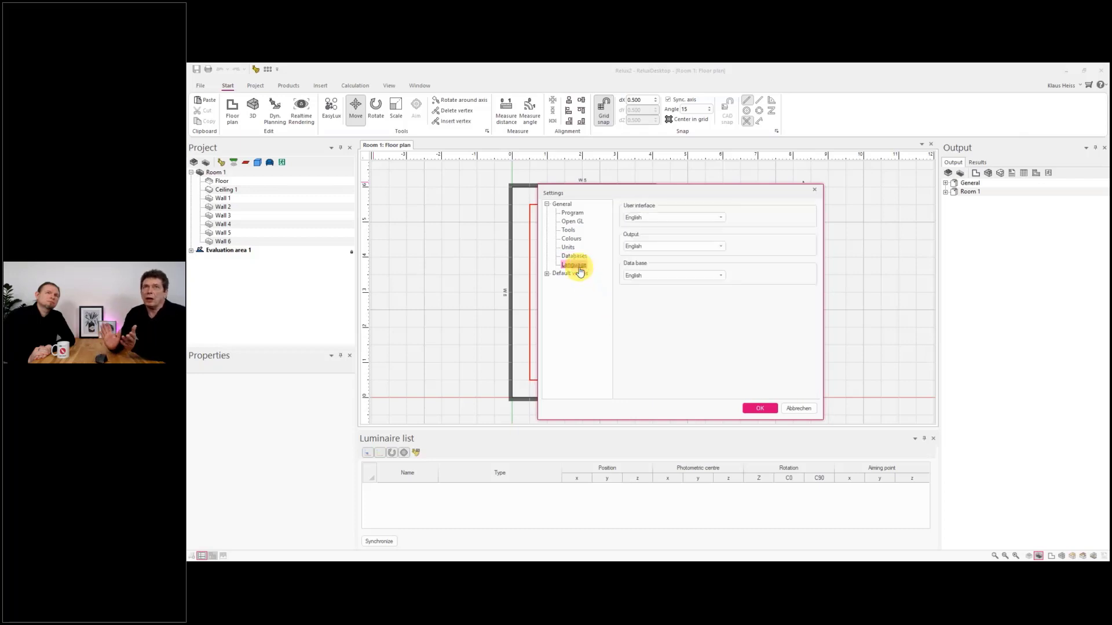
pyautogui.click(721, 218)
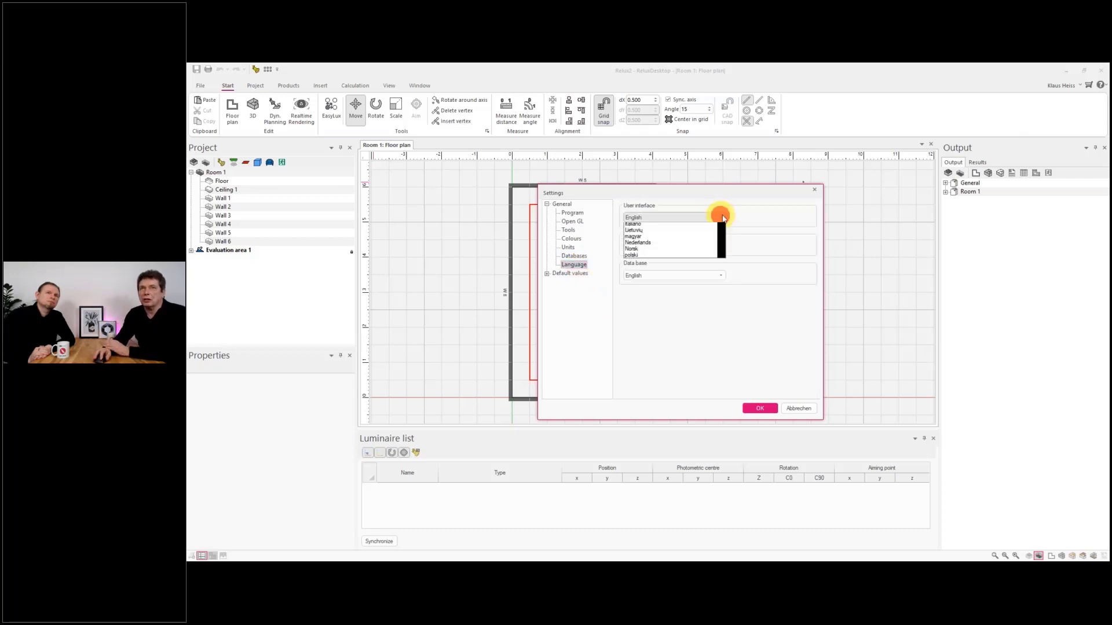
pyautogui.click(767, 202)
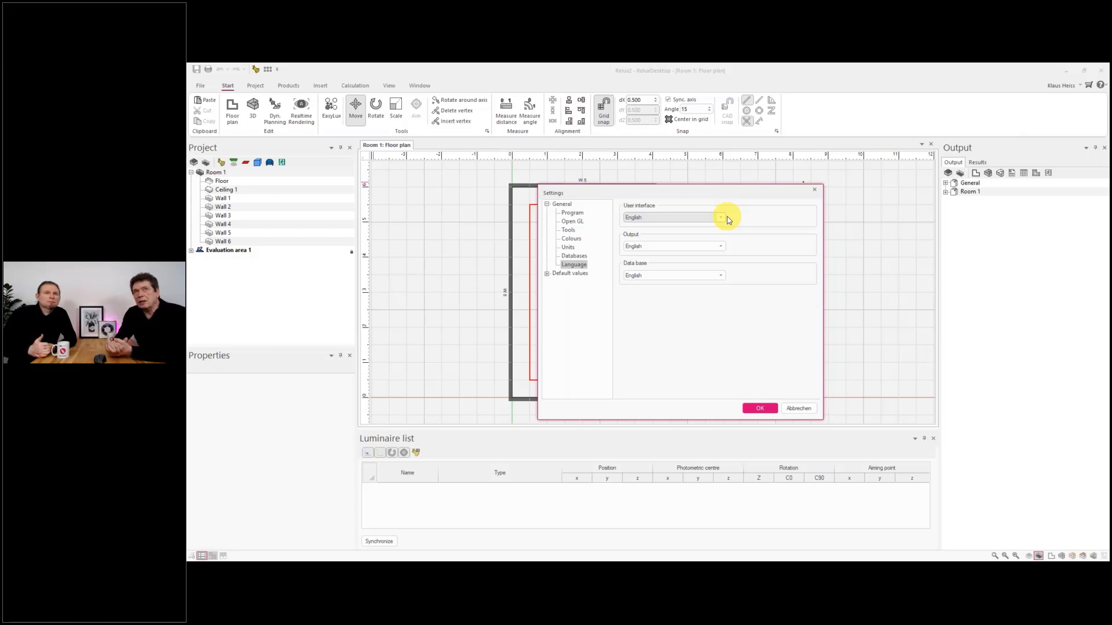
pyautogui.click(720, 247)
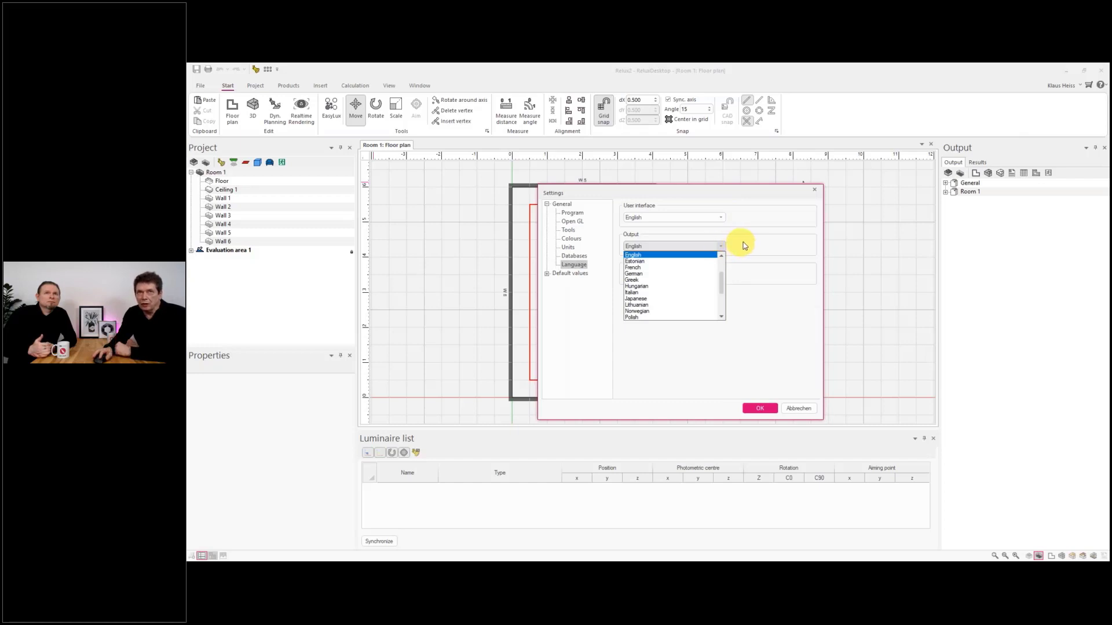
pyautogui.click(776, 242)
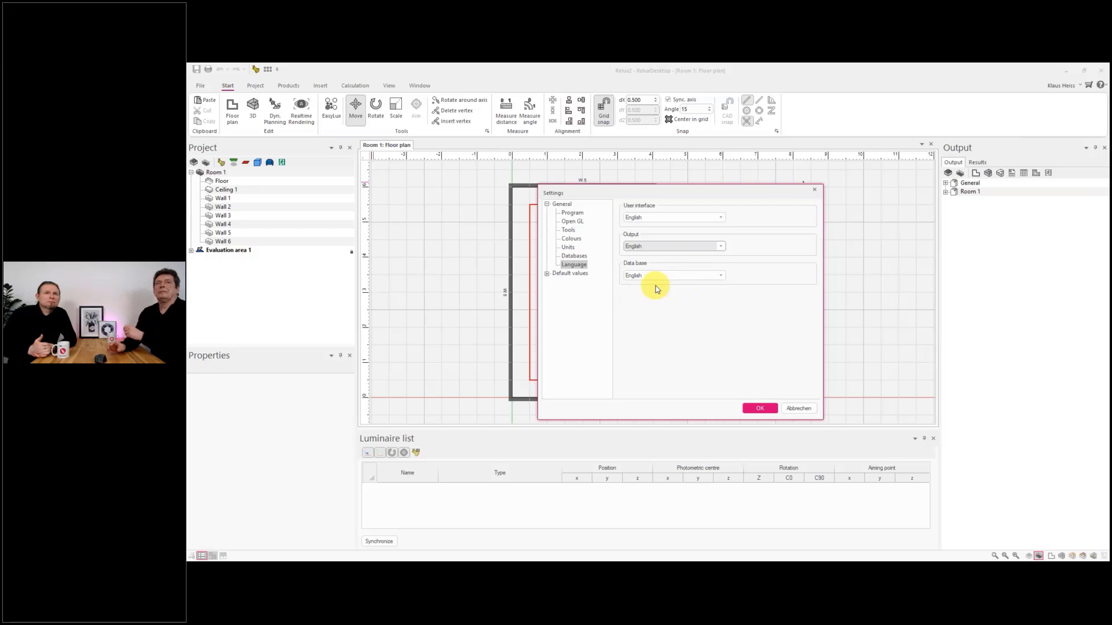
# - Set the default thickness of the walls to 0.6 m in the Exterior area settings and apply it to the room
pyautogui.click(547, 274)
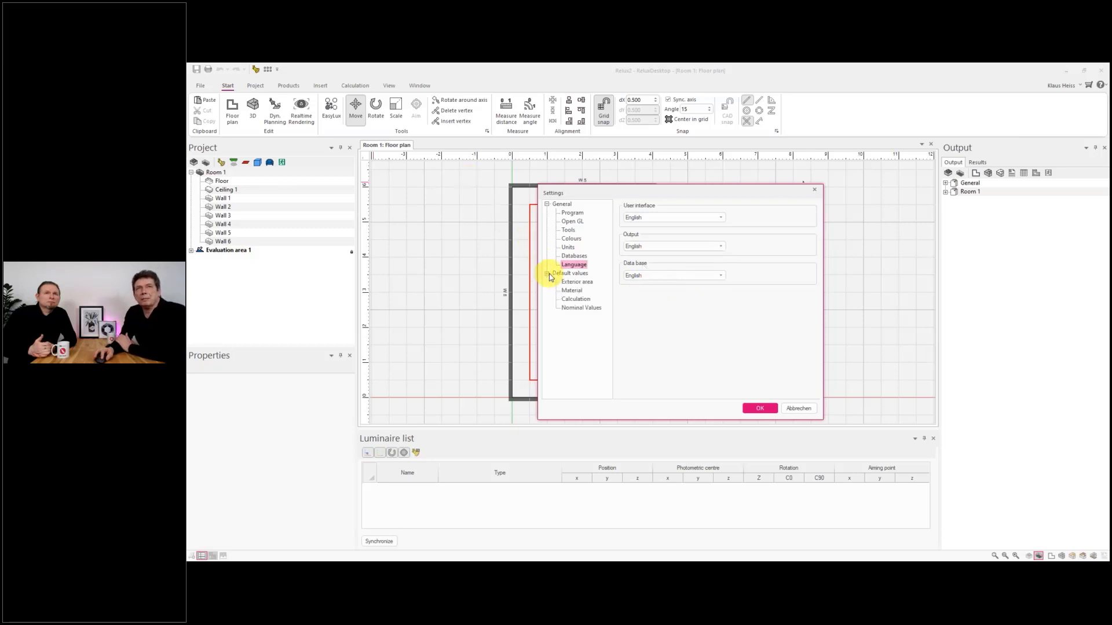
pyautogui.click(582, 283)
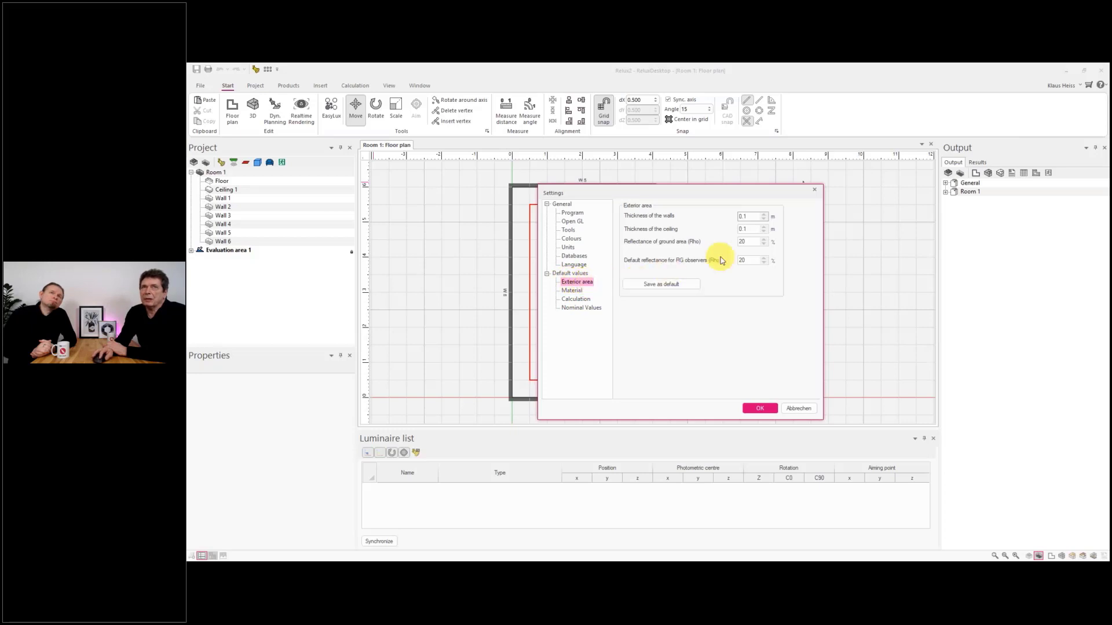
pyautogui.click(756, 216)
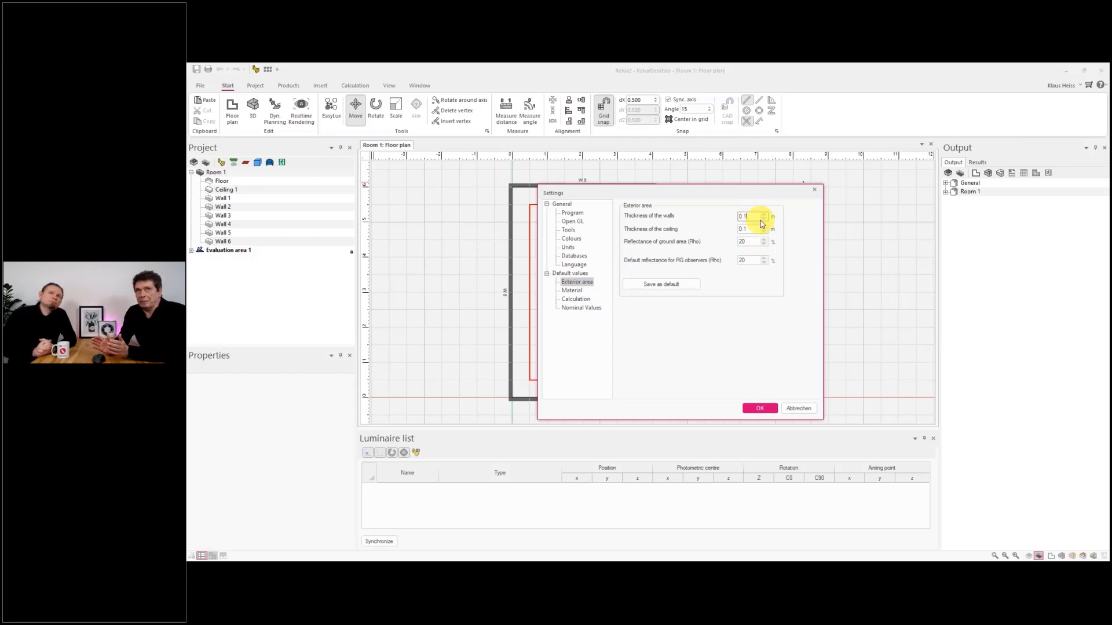
pyautogui.press('BackSpace')
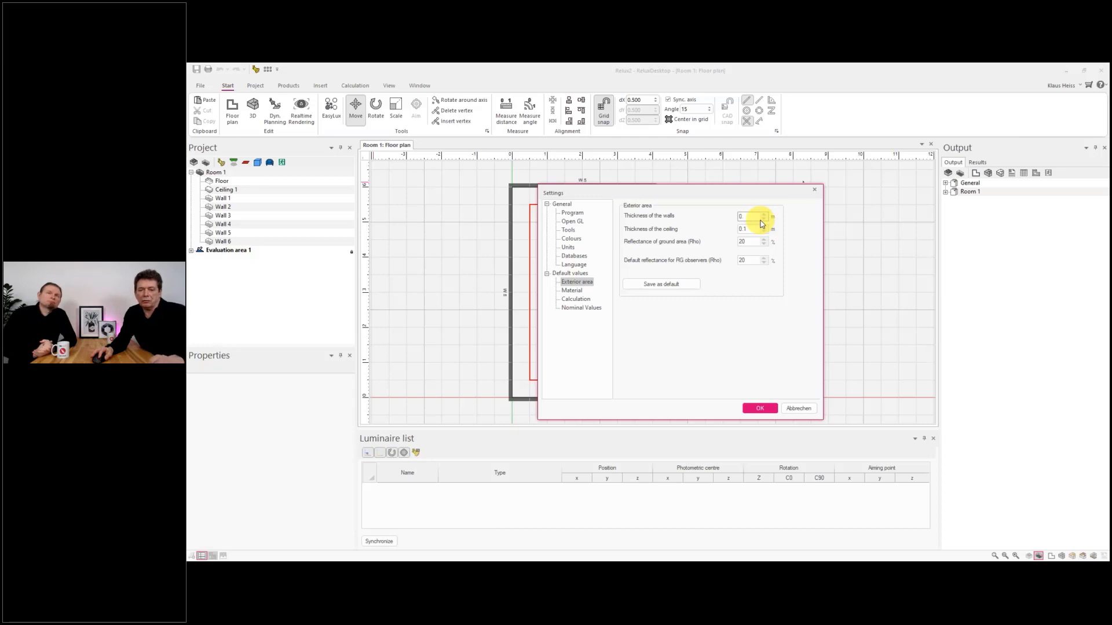
pyautogui.write('6')
pyautogui.click(750, 230)
pyautogui.click(758, 408)
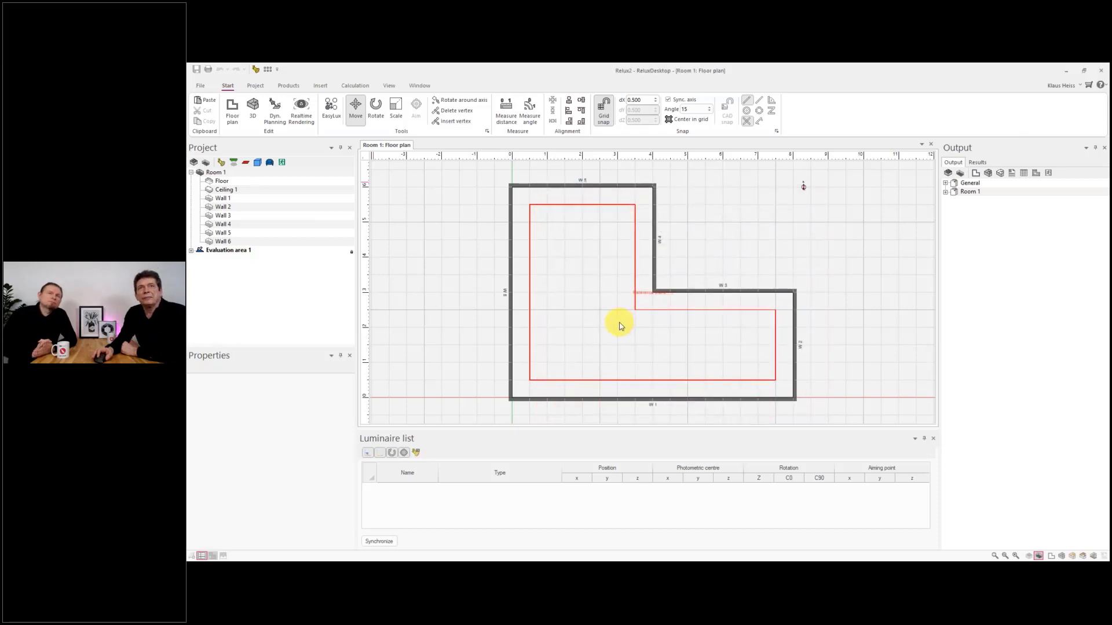
pyautogui.scroll(-2, 604, 313)
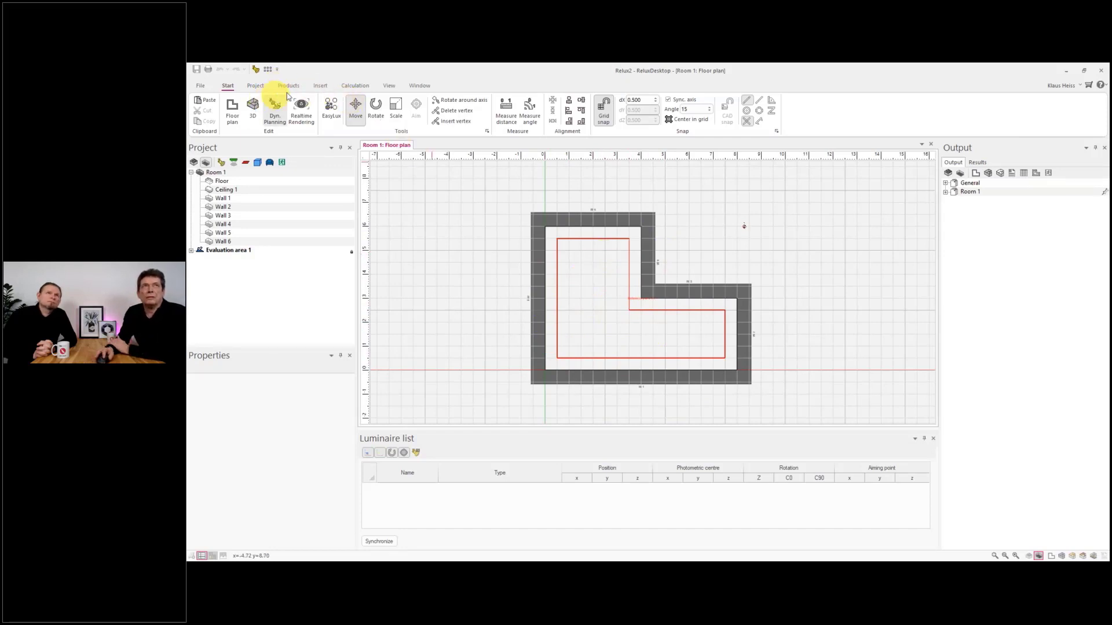
# - Insert a window into Wall 6 in the floor plan of Room 1
pyautogui.click(320, 85)
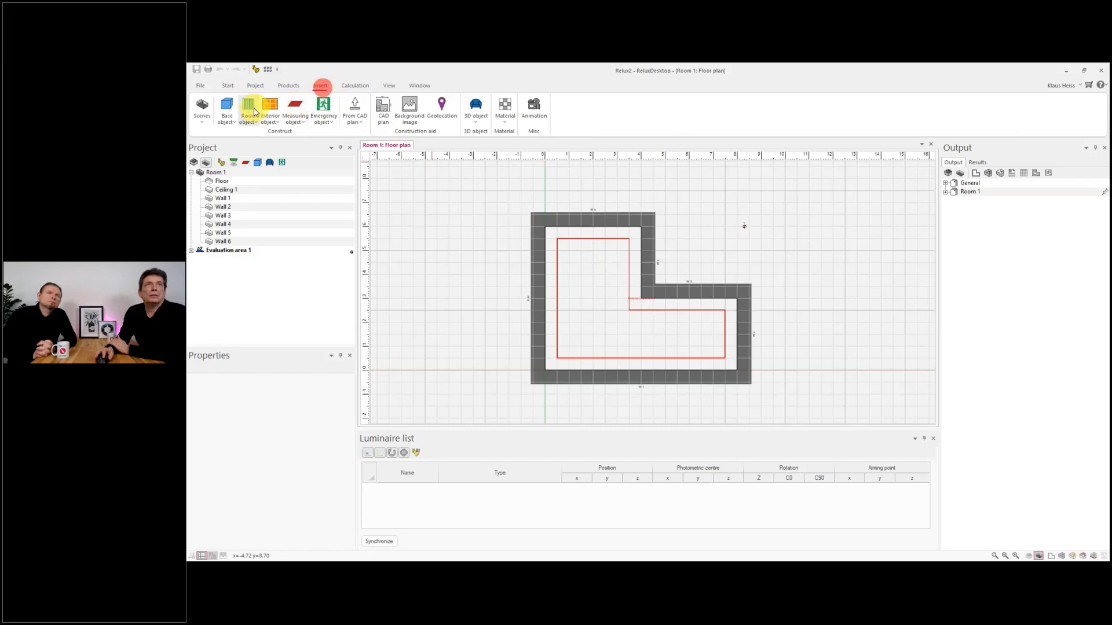
pyautogui.click(256, 112)
pyautogui.click(285, 142)
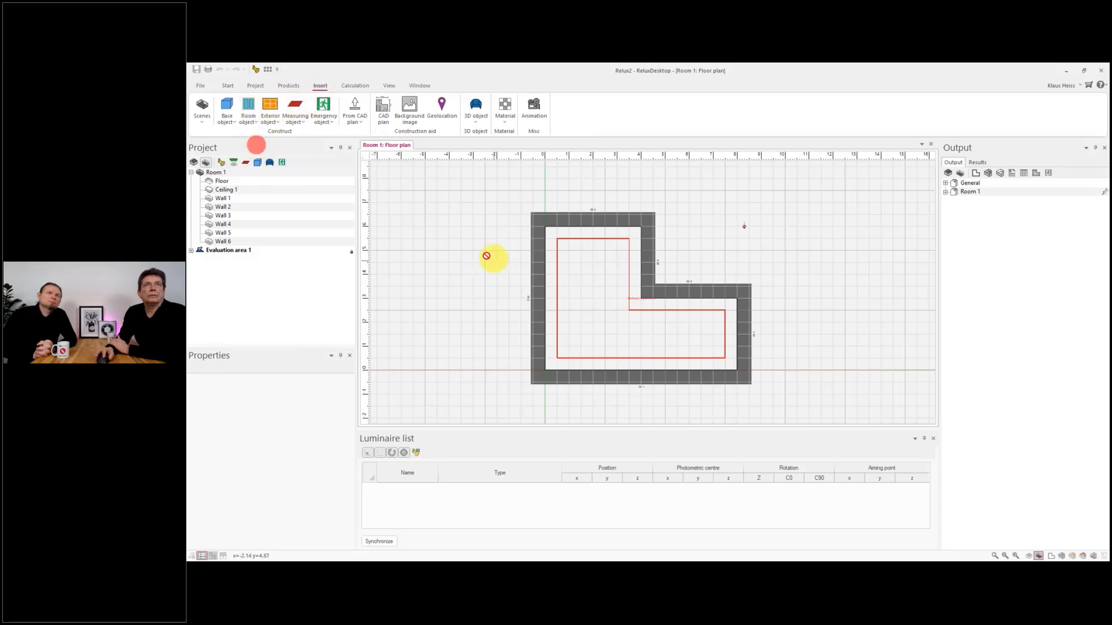
pyautogui.click(536, 311)
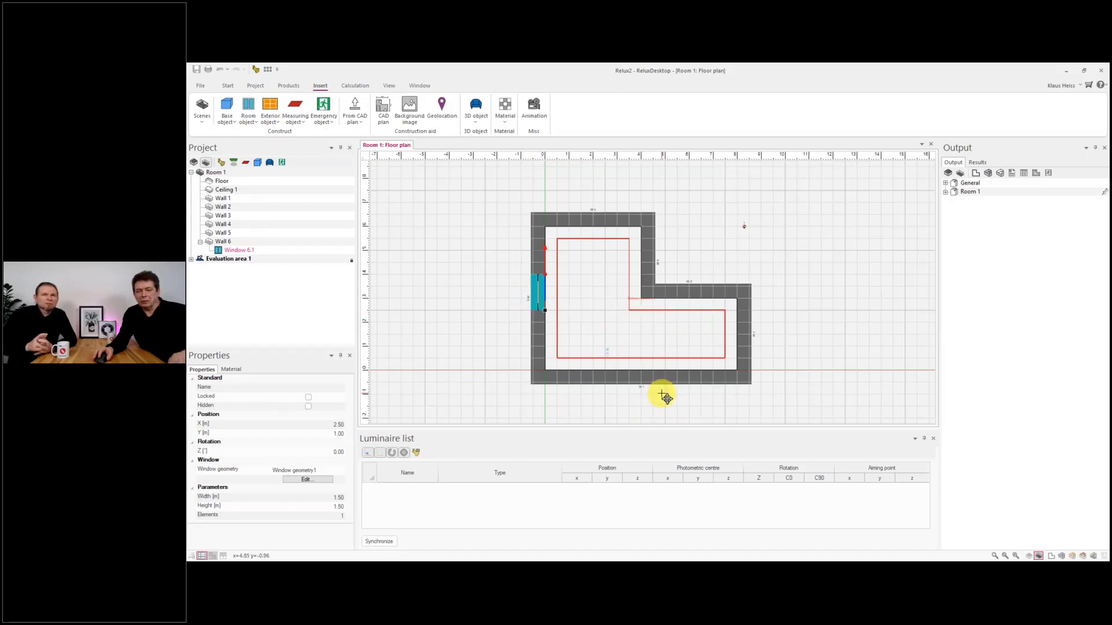
# - Open the 3D view of Room 1, switch on the exterior view and inspect the window in Wall 6 from outside
pyautogui.press('F3')
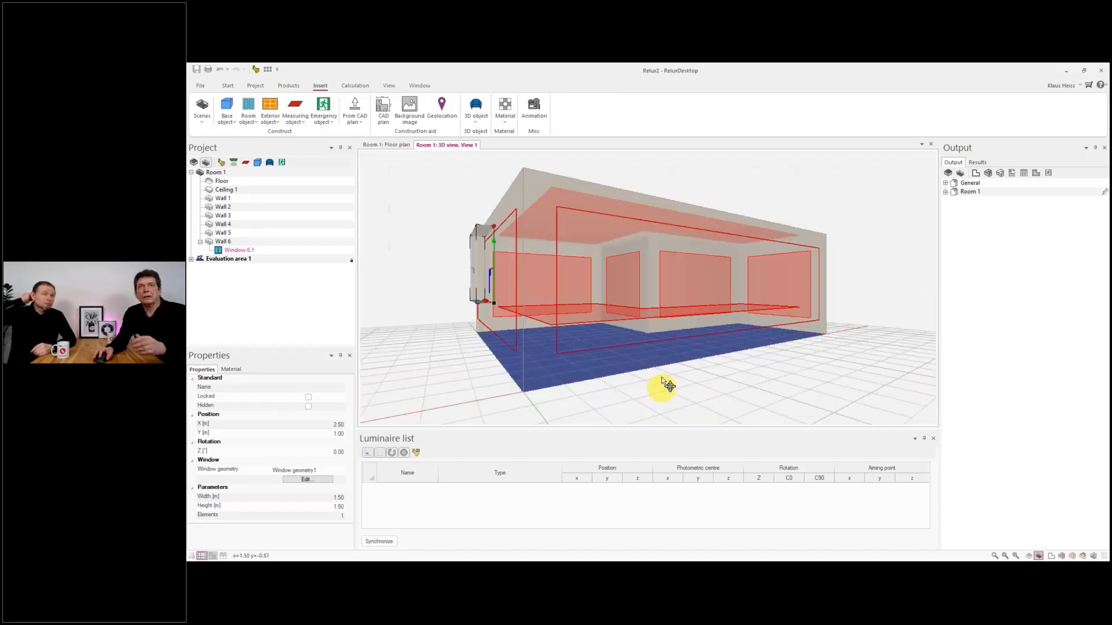
pyautogui.moveTo(657, 366); pyautogui.dragTo(667, 356, button='middle')
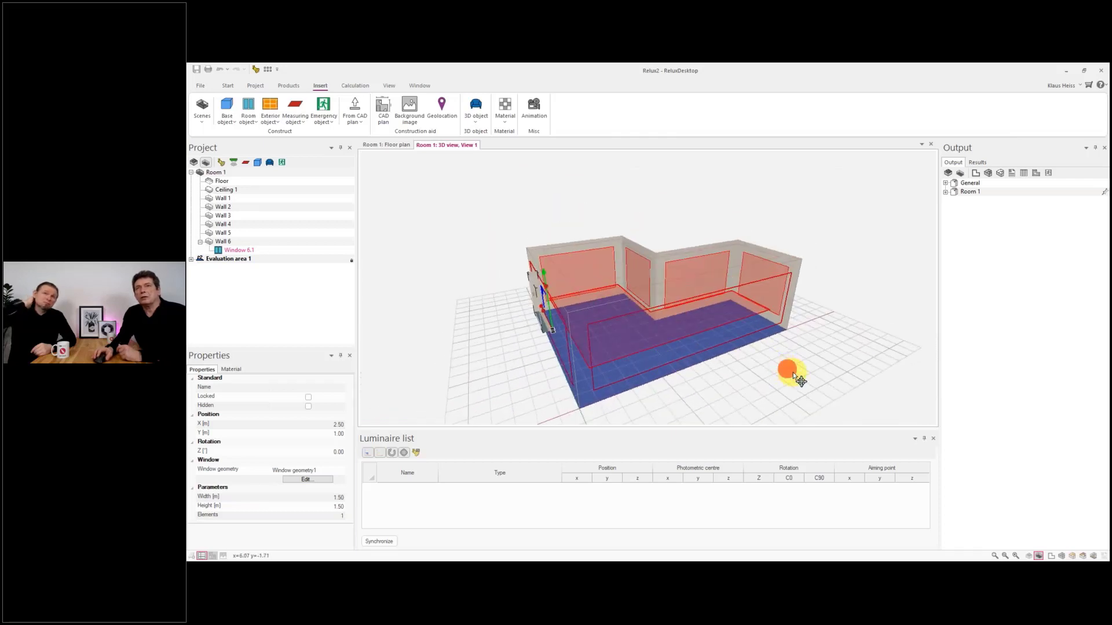
pyautogui.rightClick(793, 372)
pyautogui.press('Escape')
pyautogui.press('Escape')
pyautogui.press('Escape')
pyautogui.click(820, 349)
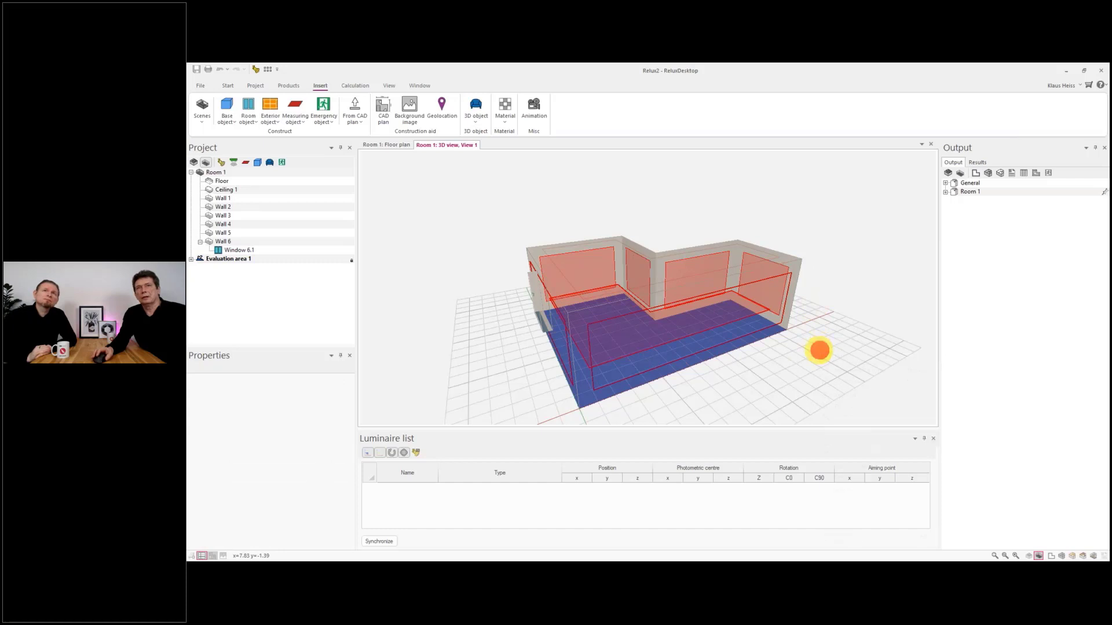
pyautogui.rightClick(819, 350)
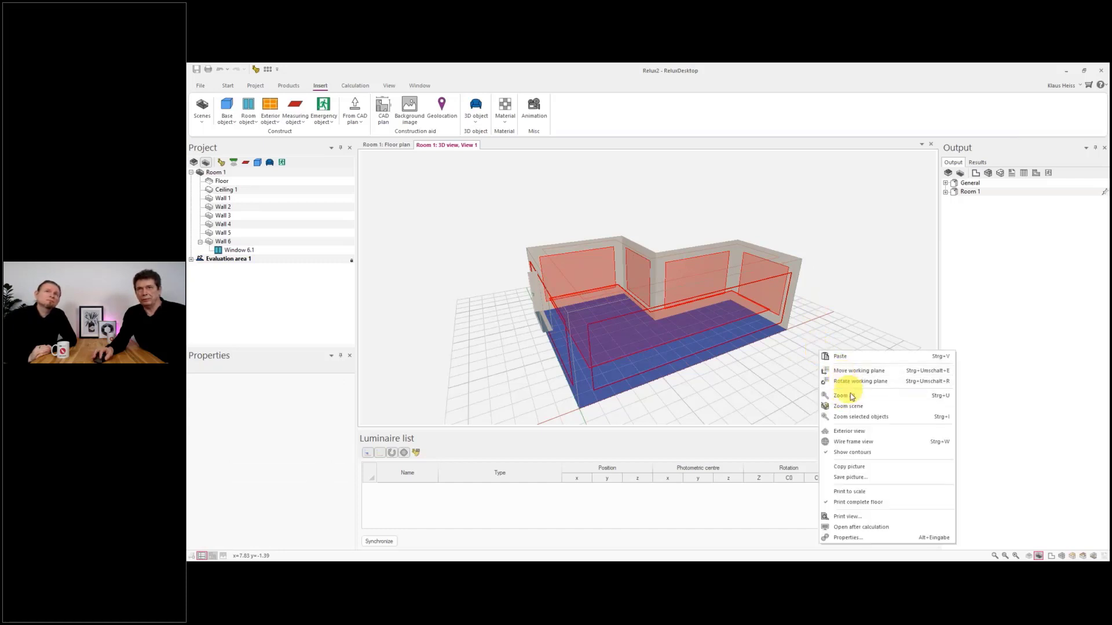
pyautogui.click(863, 429)
pyautogui.moveTo(633, 323)
pyautogui.mouseDown()
pyautogui.moveTo(693, 322)
pyautogui.moveTo(697, 309)
pyautogui.moveTo(728, 322)
pyautogui.moveTo(802, 322)
pyautogui.moveTo(780, 351)
pyautogui.moveTo(623, 290)
pyautogui.moveTo(606, 303)
pyautogui.moveTo(724, 339)
pyautogui.moveTo(664, 342)
pyautogui.moveTo(682, 333)
pyautogui.mouseUp()
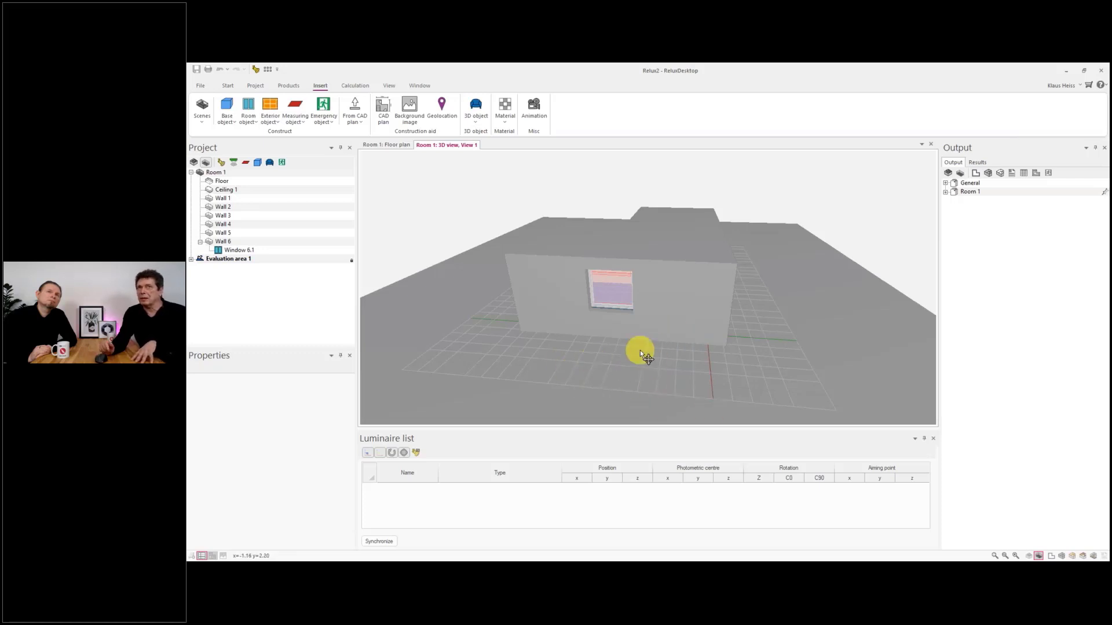
pyautogui.scroll(6, 615, 306)
pyautogui.moveTo(602, 299); pyautogui.dragTo(587, 309)
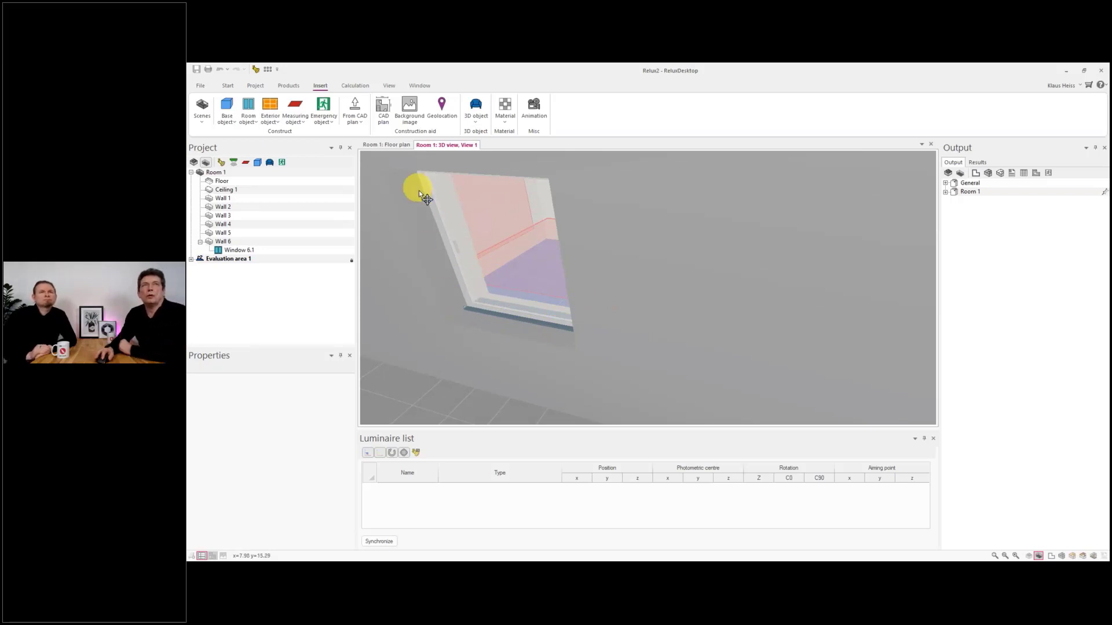
pyautogui.scroll(-5, 422, 211)
# - Reopen the program settings and set the thickness of the walls to 0.2 m in the Exterior area default values
pyautogui.click(199, 86)
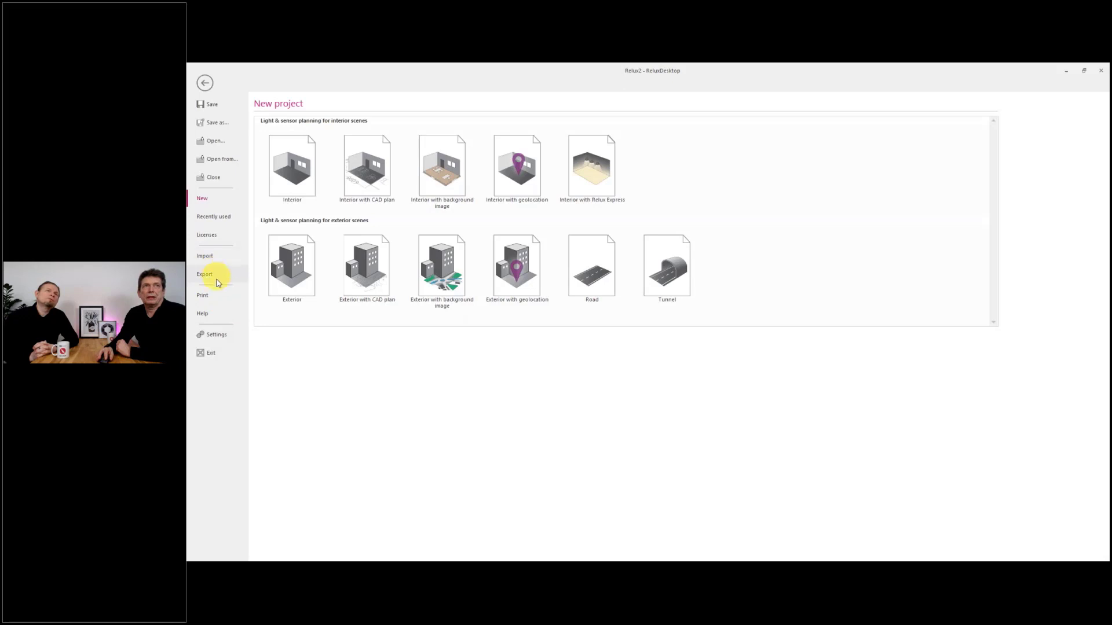
pyautogui.click(216, 336)
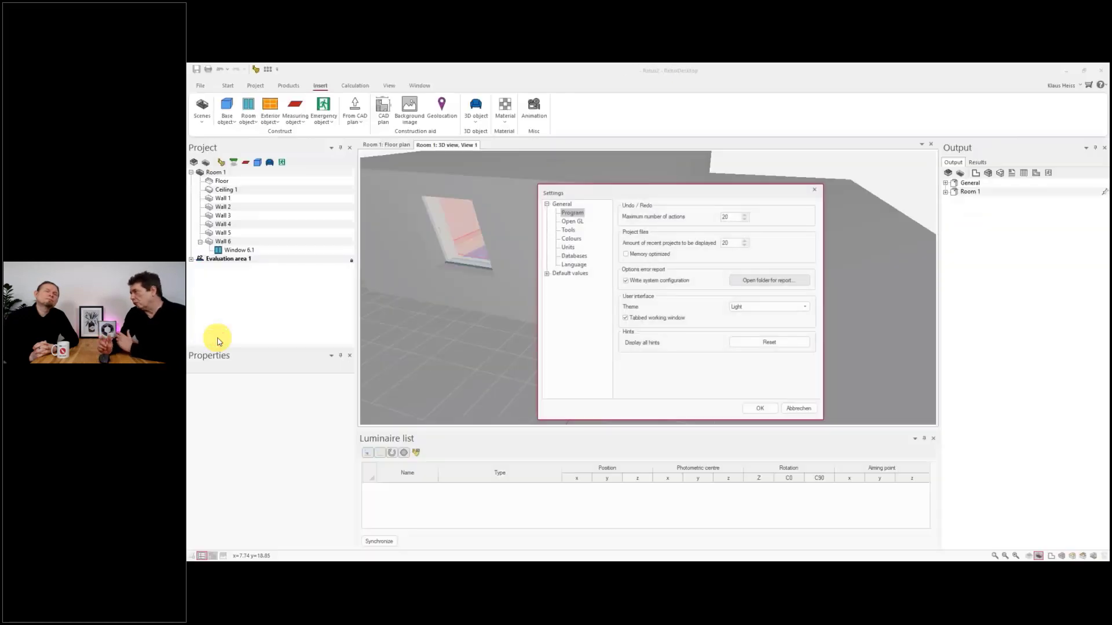
pyautogui.click(547, 273)
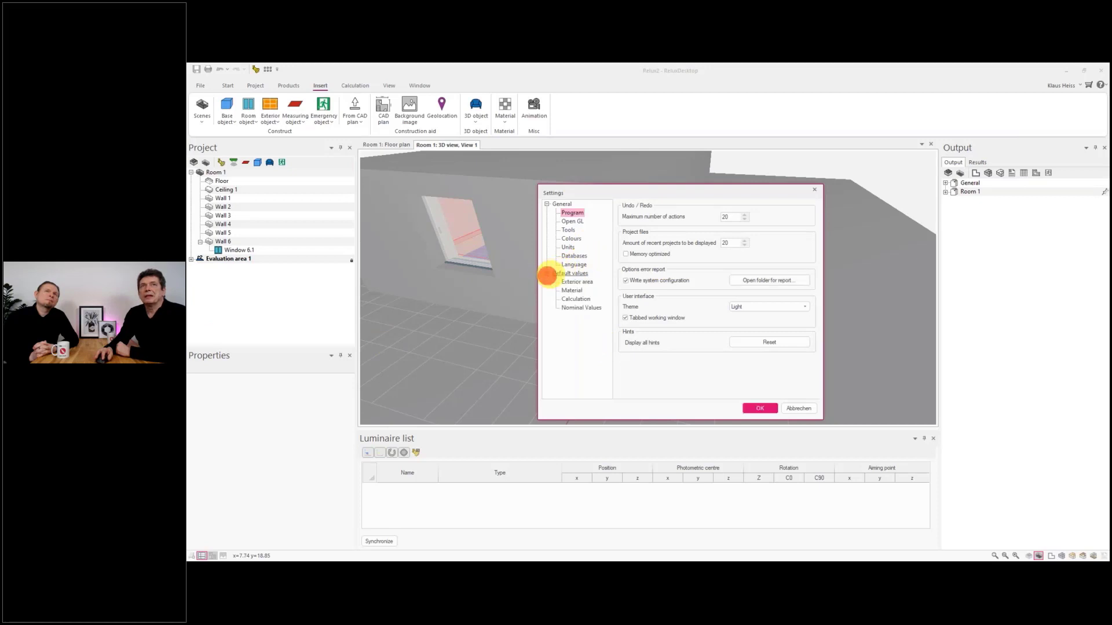
pyautogui.click(584, 284)
pyautogui.doubleClick(763, 220)
pyautogui.click(763, 215)
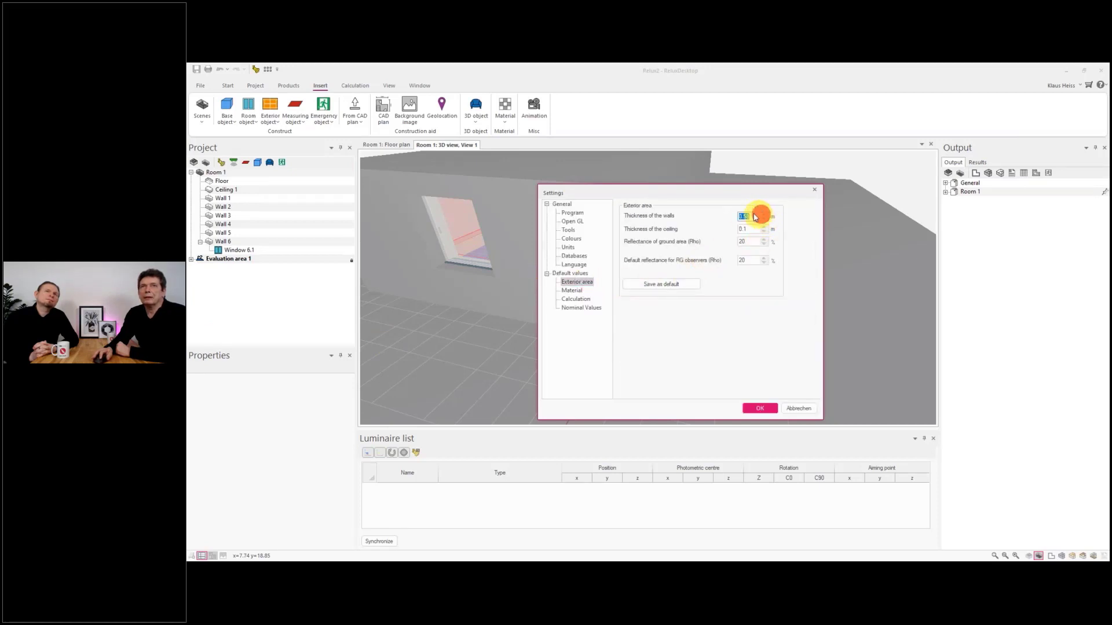
pyautogui.write('0.2')
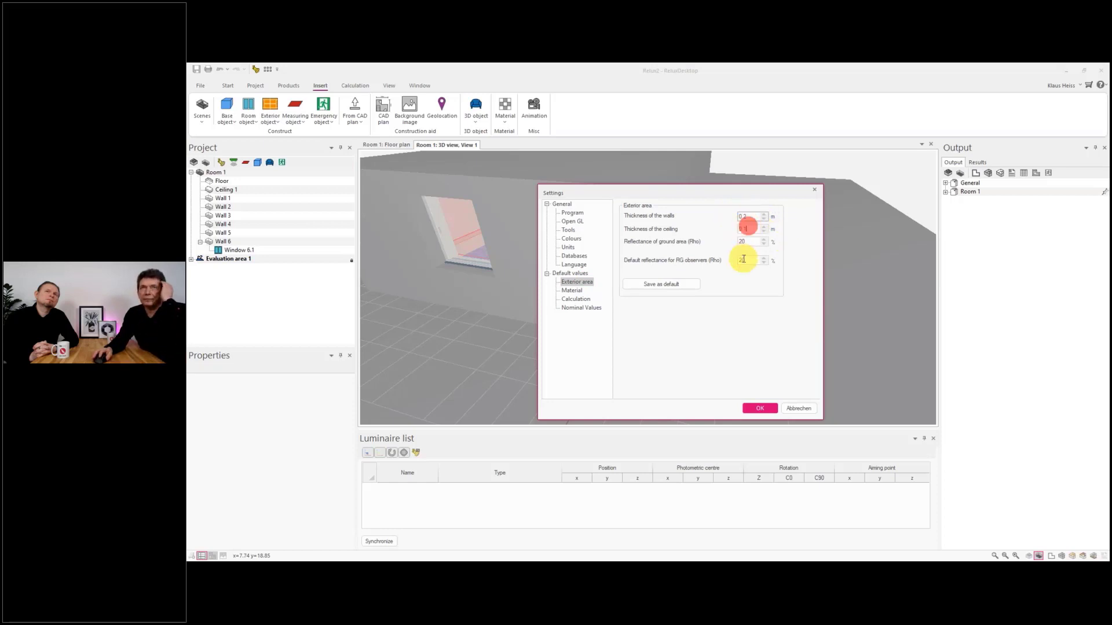
pyautogui.press('Tab')
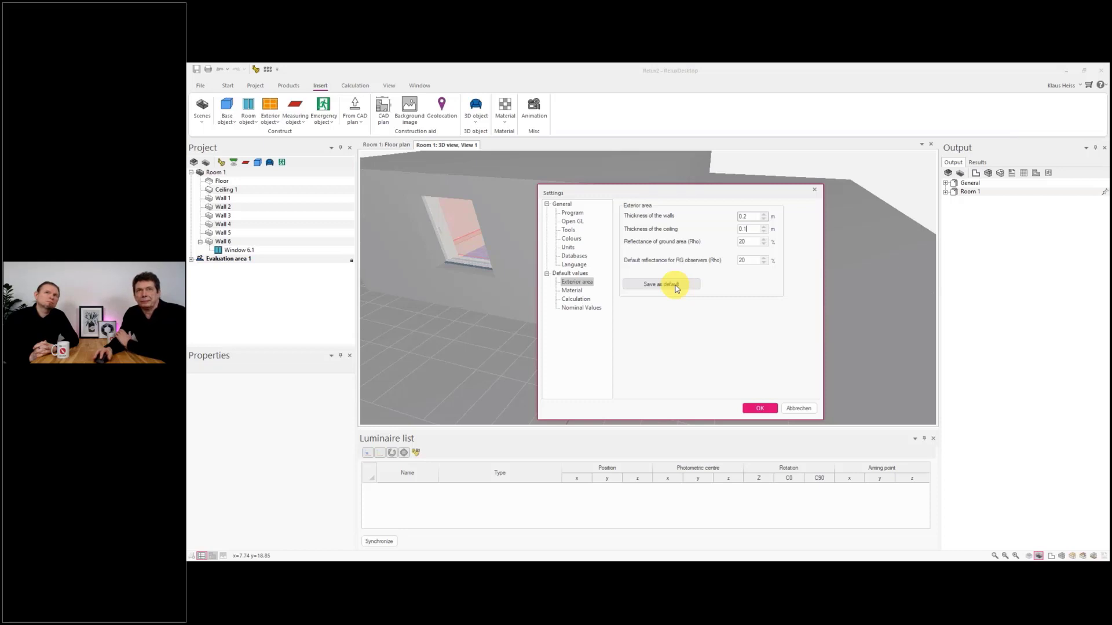
# - Change the default floor material colour to orange from the palette in the Material default values
pyautogui.click(576, 291)
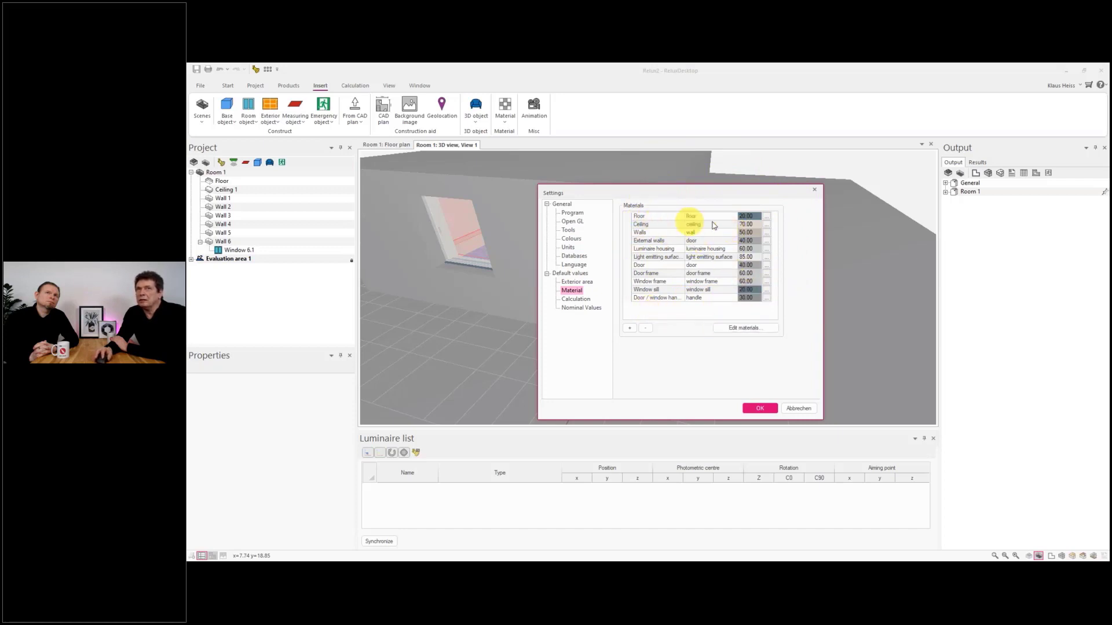
pyautogui.click(751, 215)
pyautogui.click(717, 216)
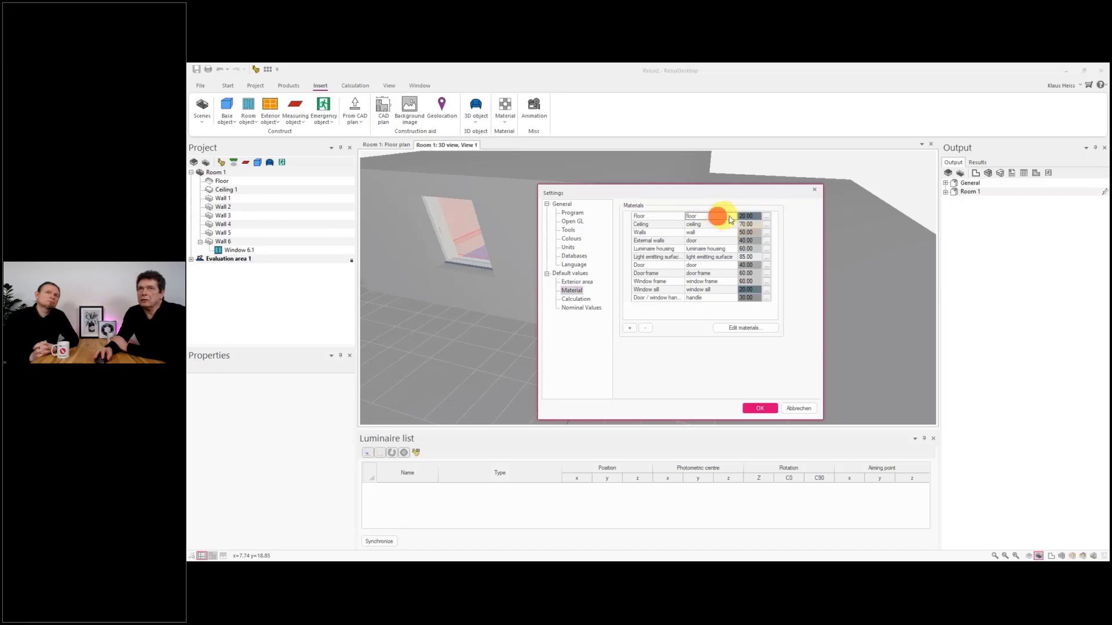
pyautogui.click(776, 217)
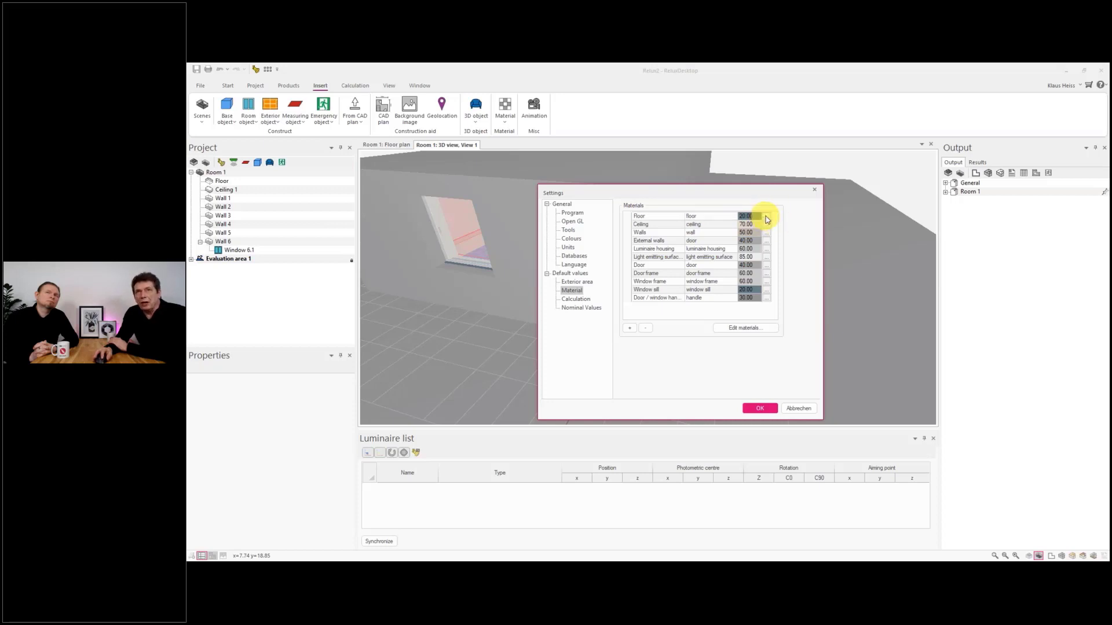
pyautogui.click(767, 219)
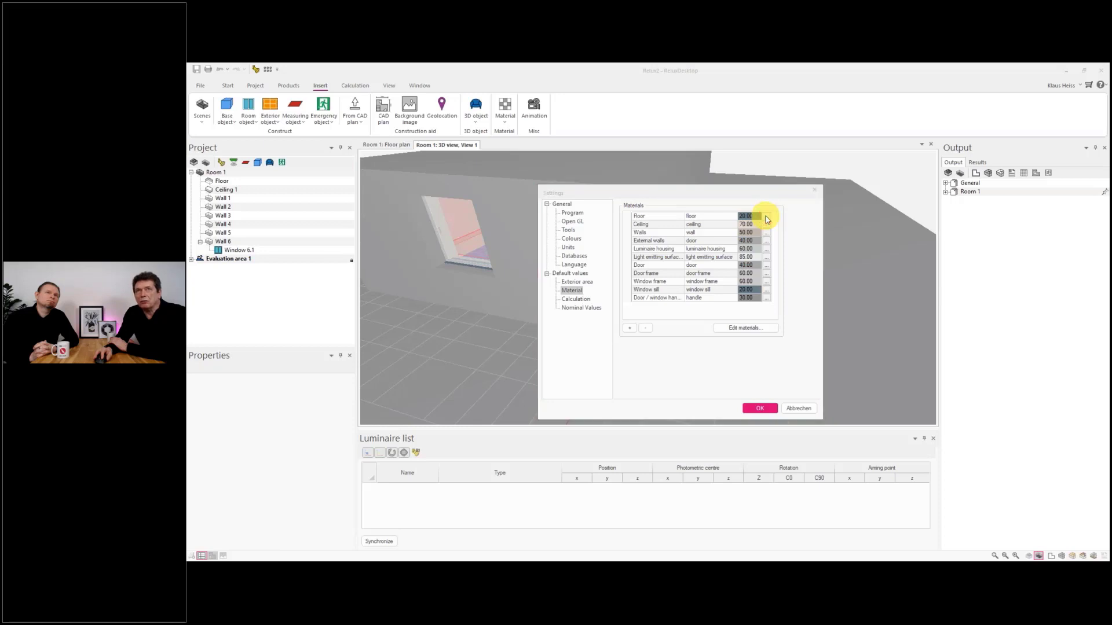
pyautogui.moveTo(680, 561); pyautogui.dragTo(645, 251)
pyautogui.click(561, 262)
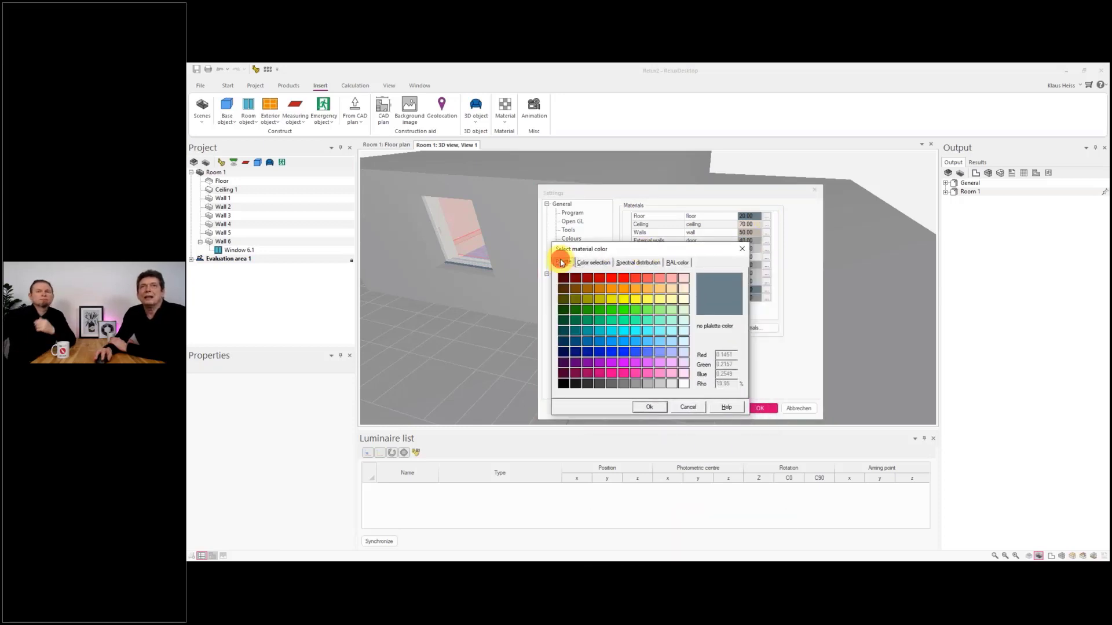
pyautogui.click(625, 289)
pyautogui.click(649, 408)
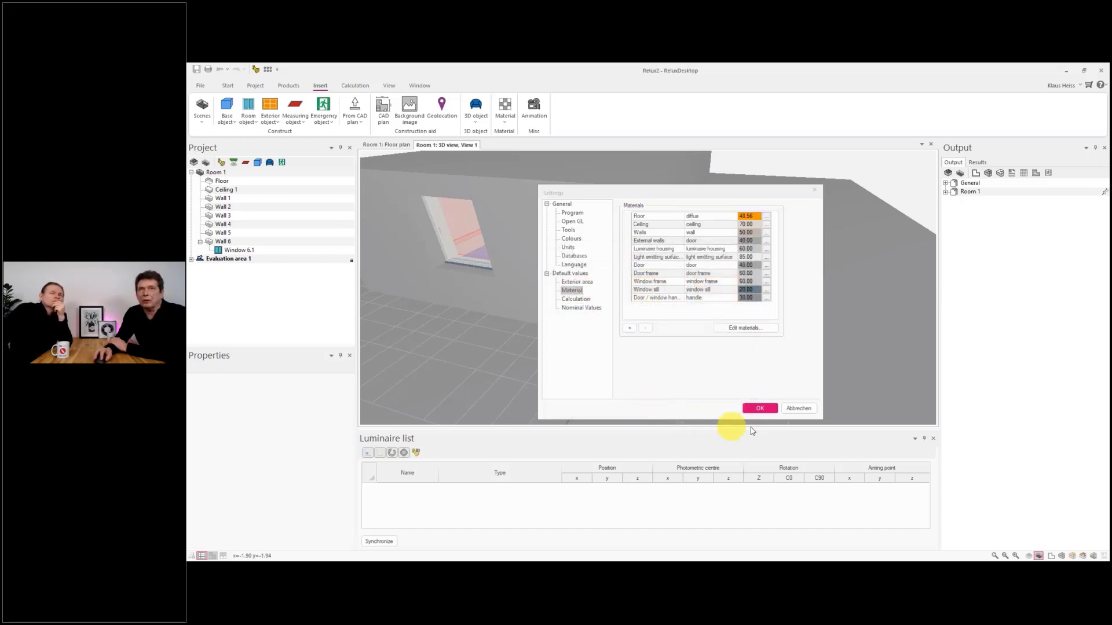
# - Apply the new material defaults, then open a new rectangular interior scene to check its materials and cancel it
pyautogui.click(756, 408)
pyautogui.moveTo(519, 265); pyautogui.dragTo(571, 274)
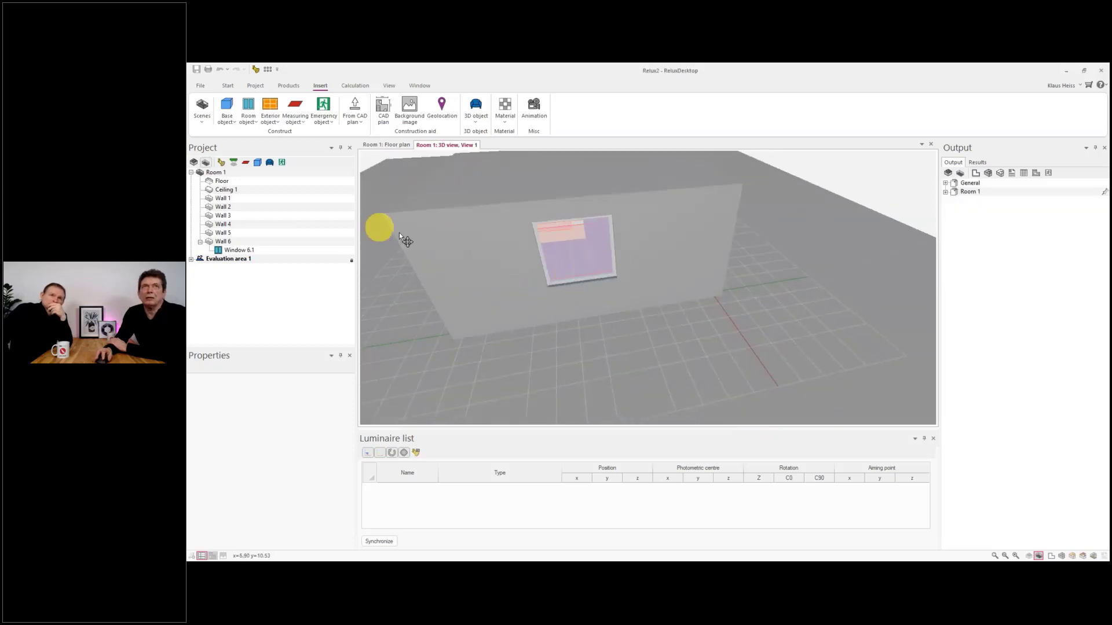
pyautogui.click(320, 81)
pyautogui.click(205, 119)
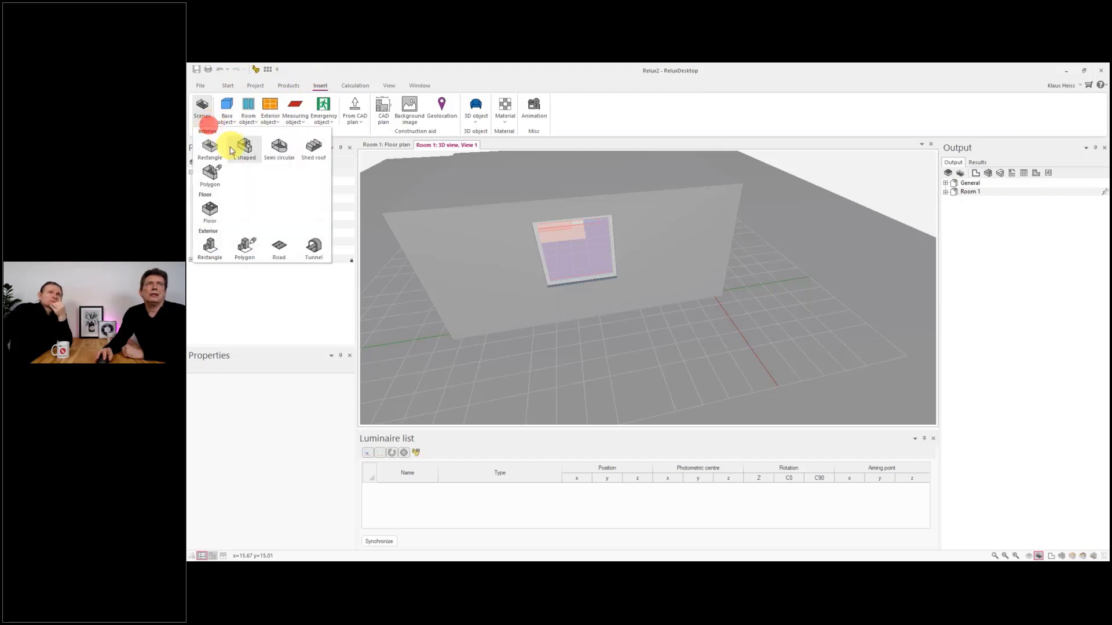
pyautogui.click(209, 148)
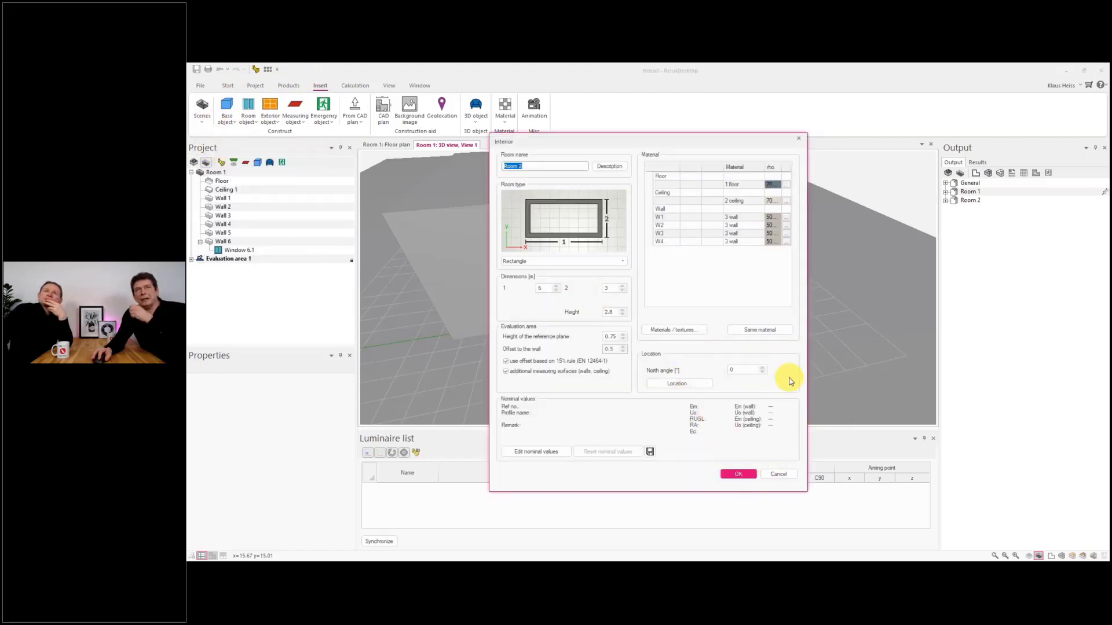
pyautogui.click(774, 476)
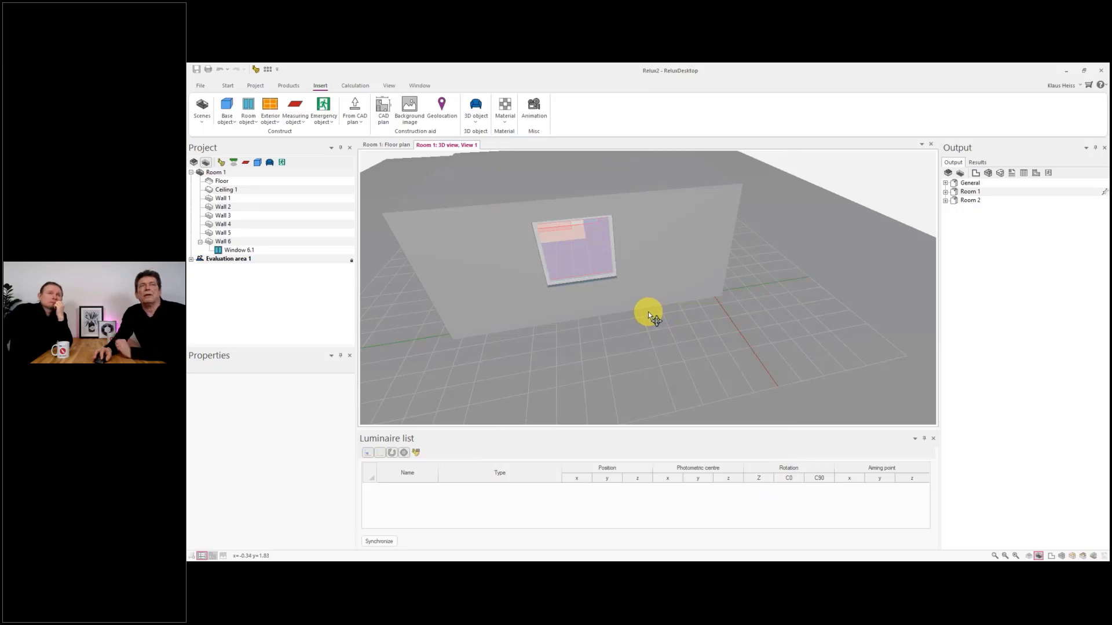
# - Reopen the program settings and review the Material and Calculation default values
pyautogui.click(200, 86)
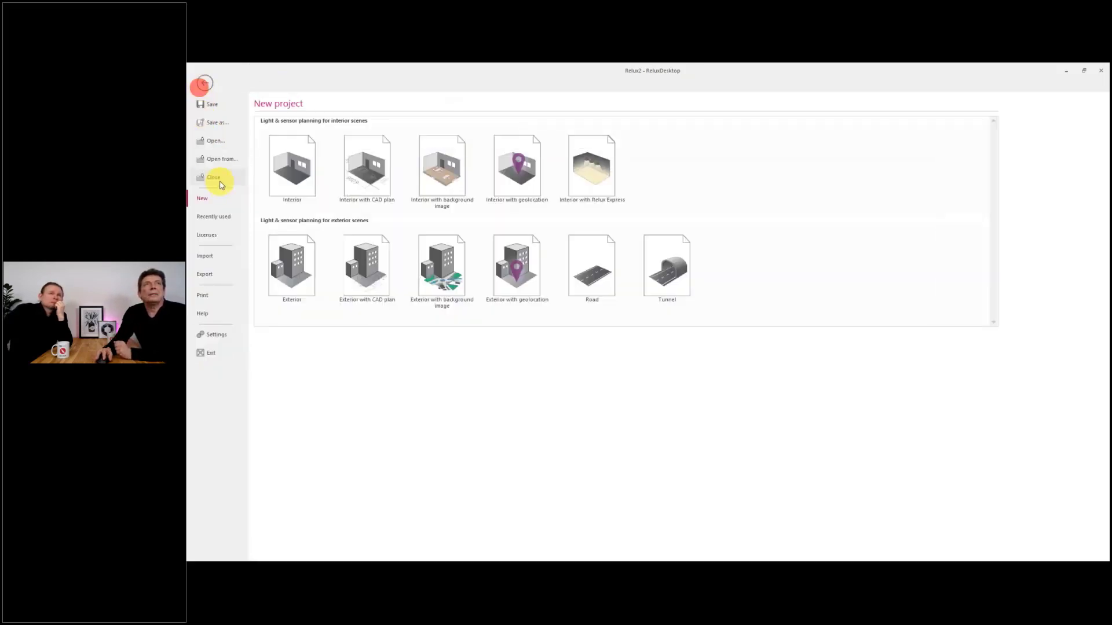
pyautogui.click(213, 333)
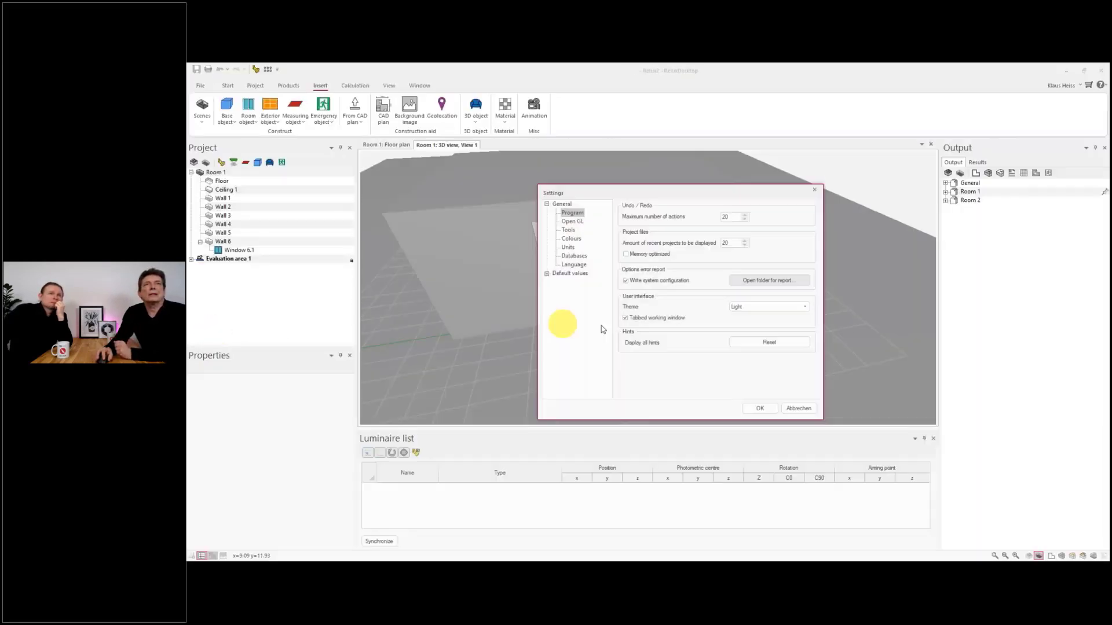
pyautogui.click(546, 273)
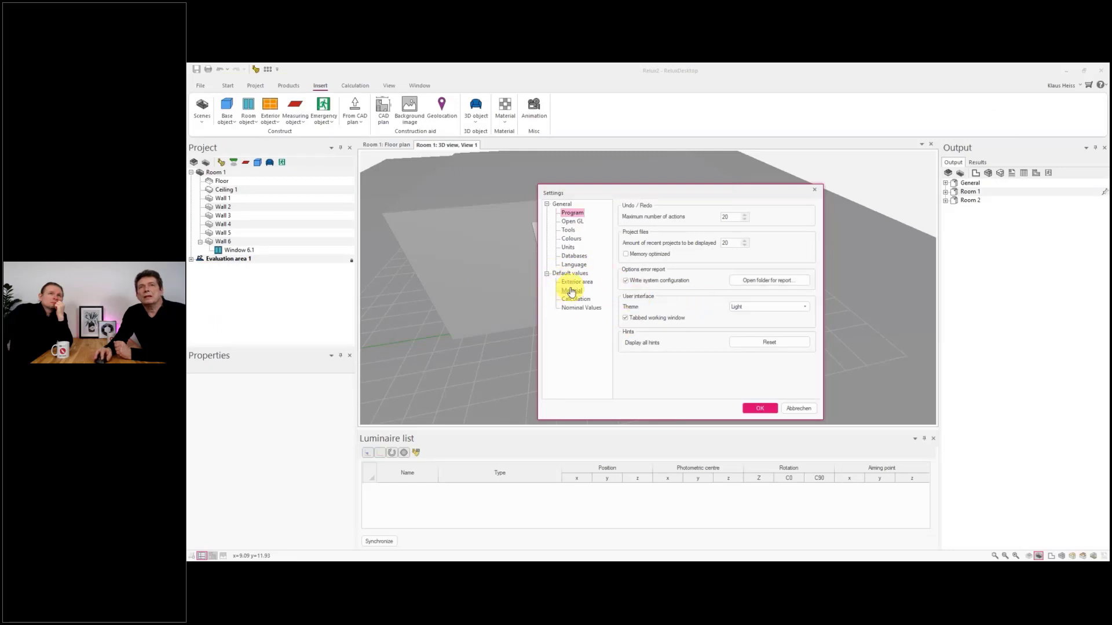
pyautogui.click(568, 292)
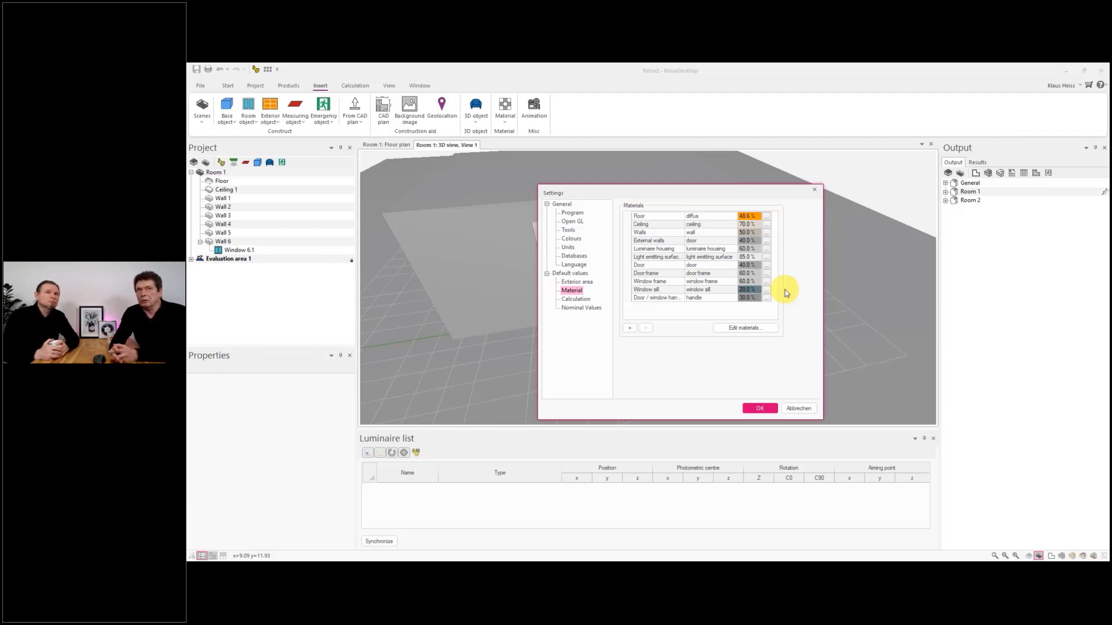
pyautogui.click(576, 300)
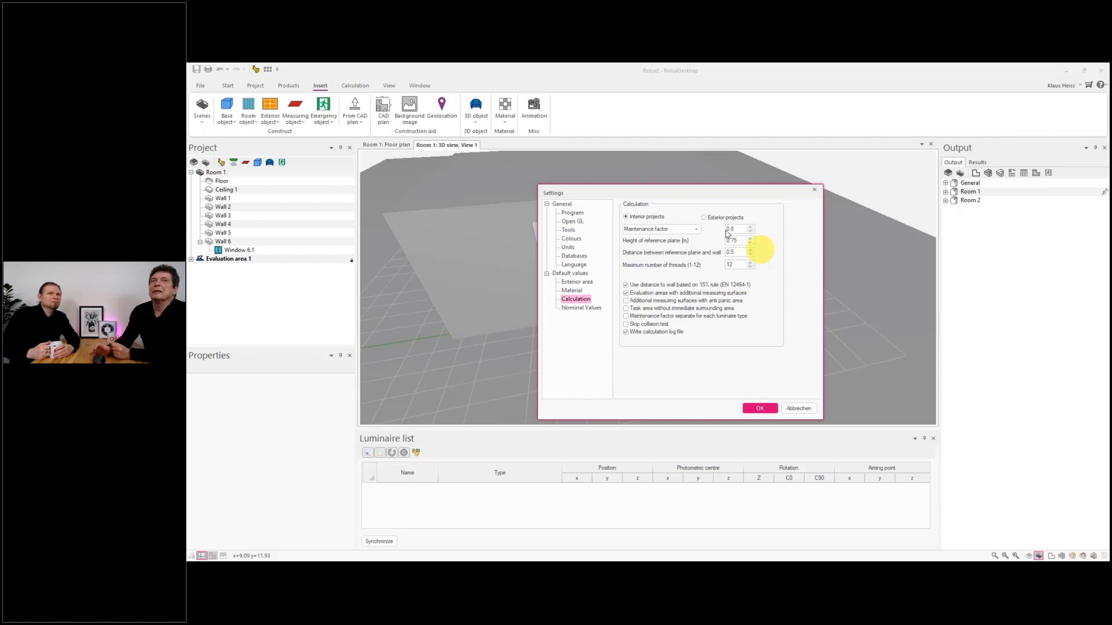
# - Review the standards offered and the EN 12464-1 options in the Nominal Values defaults, then close the settings
pyautogui.click(582, 309)
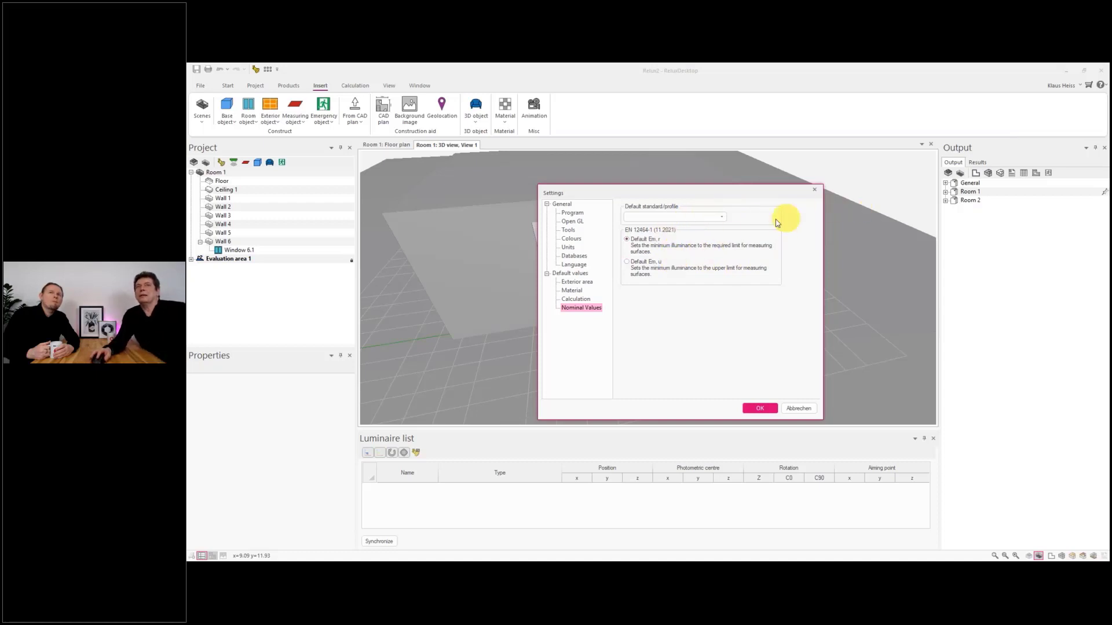
pyautogui.click(723, 220)
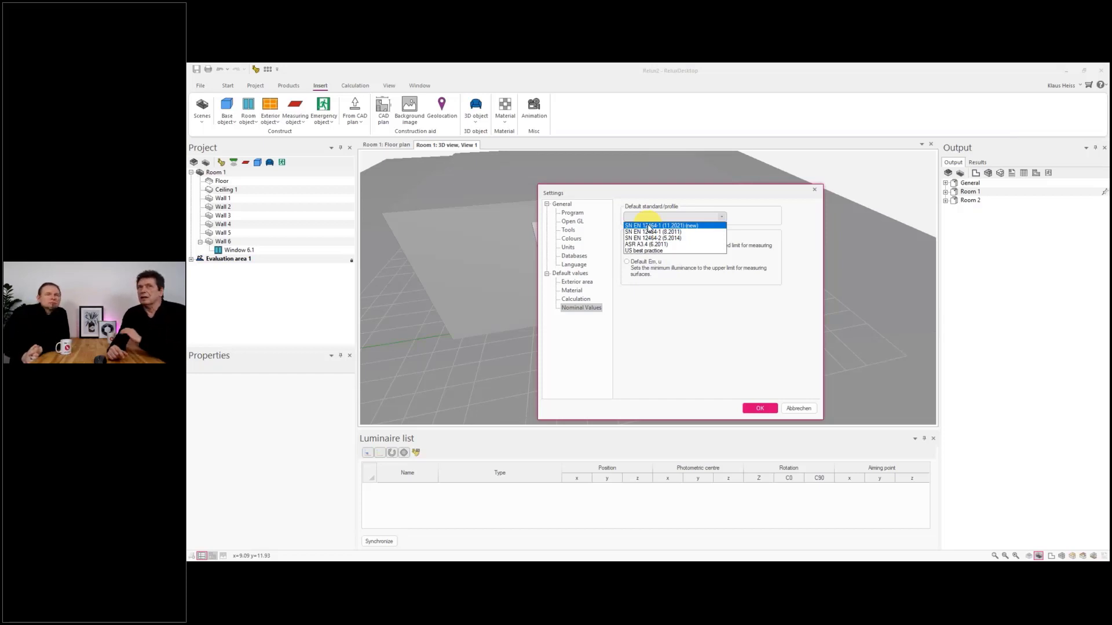
pyautogui.click(789, 220)
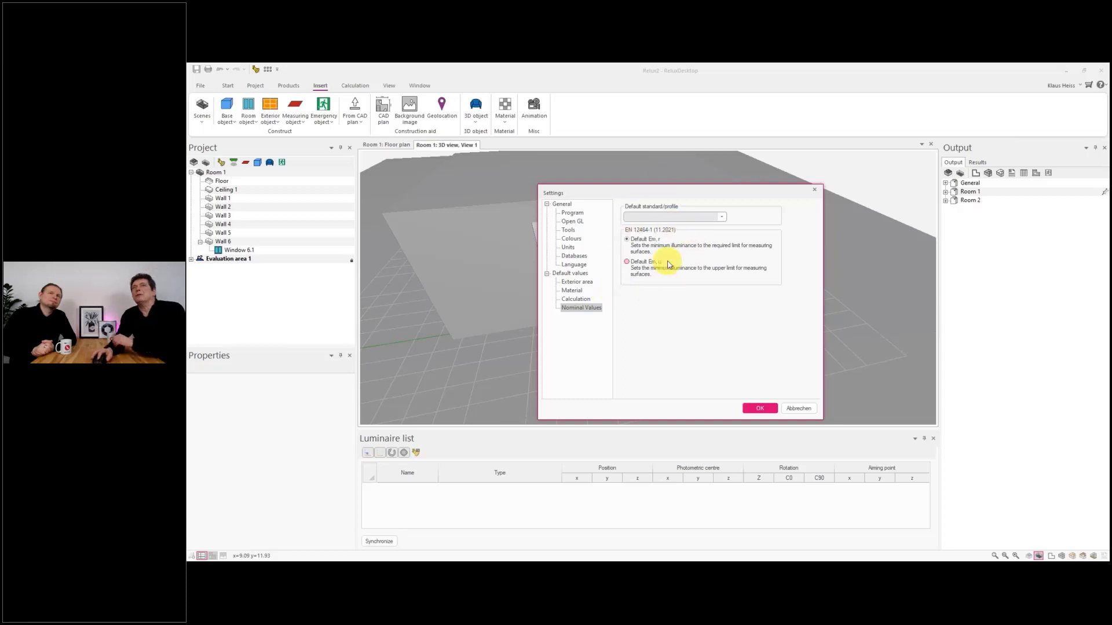
pyautogui.moveTo(723, 194); pyautogui.dragTo(673, 193)
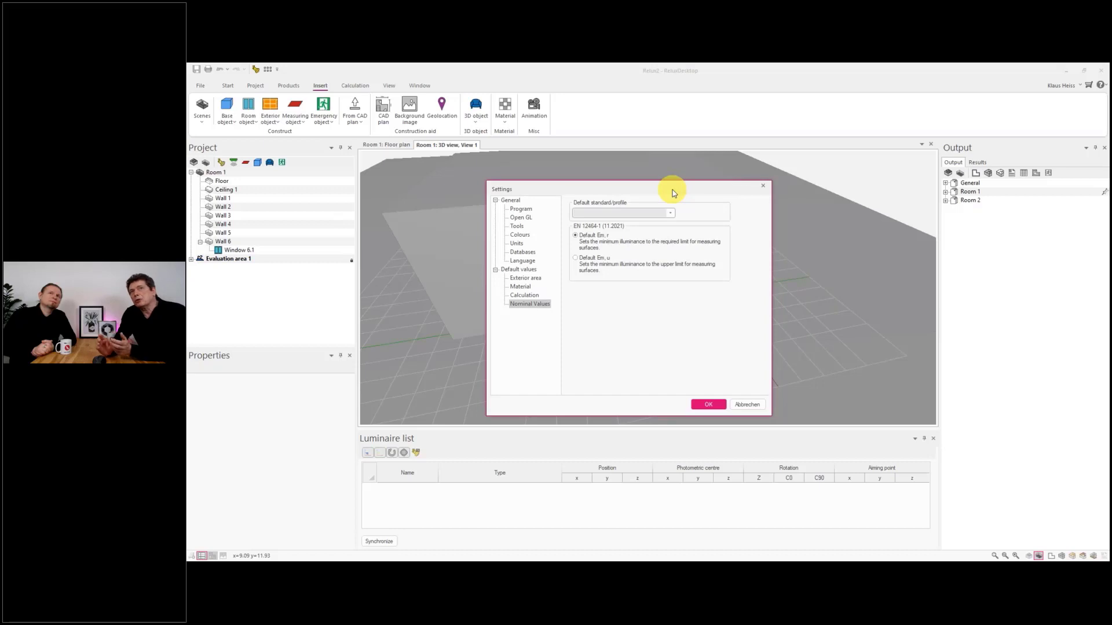
pyautogui.click(714, 403)
# - Switch off the exterior view in the 3D view of Room 1
pyautogui.scroll(-5, 673, 356)
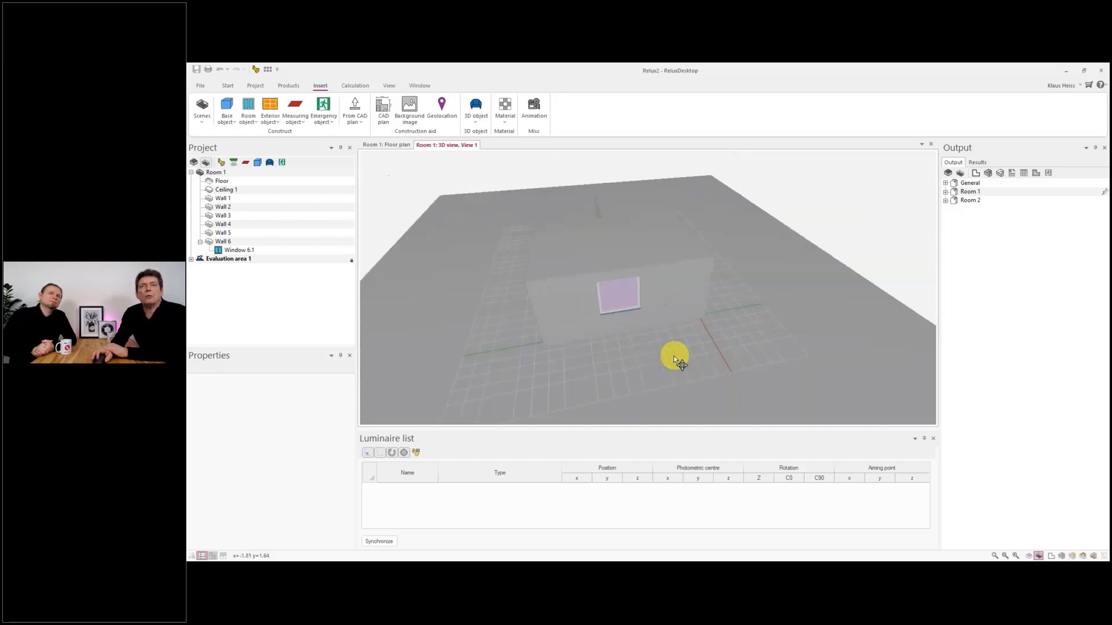
pyautogui.rightClick(670, 353)
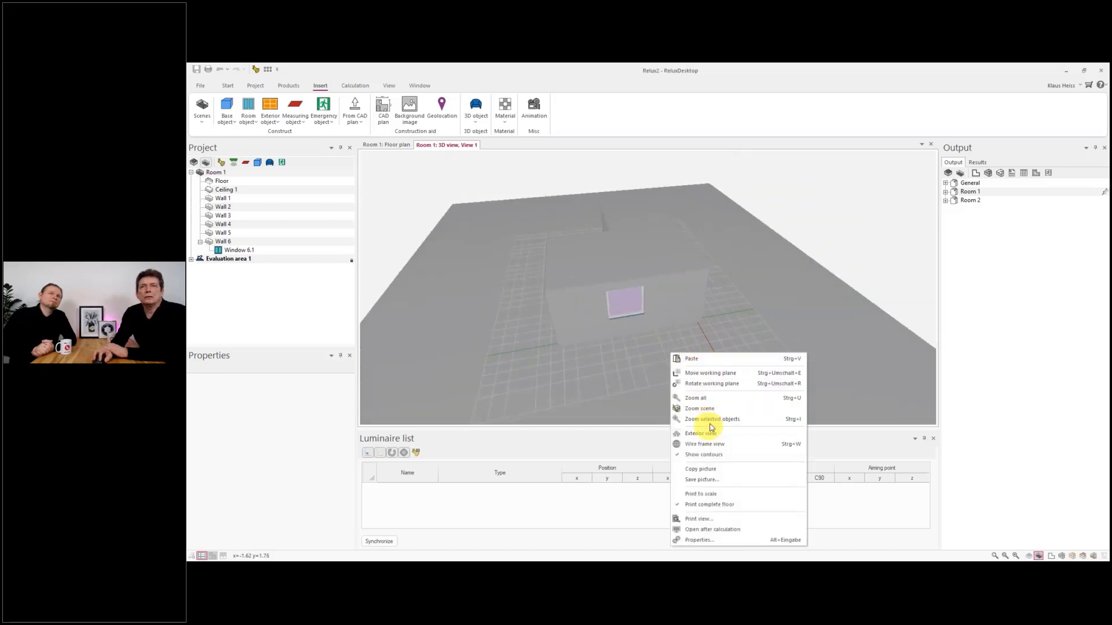
pyautogui.click(702, 432)
pyautogui.moveTo(723, 338); pyautogui.dragTo(595, 314)
# - Add the Relux Demo Access Suspended Luminaire with item number 0MB2512L40830 to the project's selected products
pyautogui.click(289, 85)
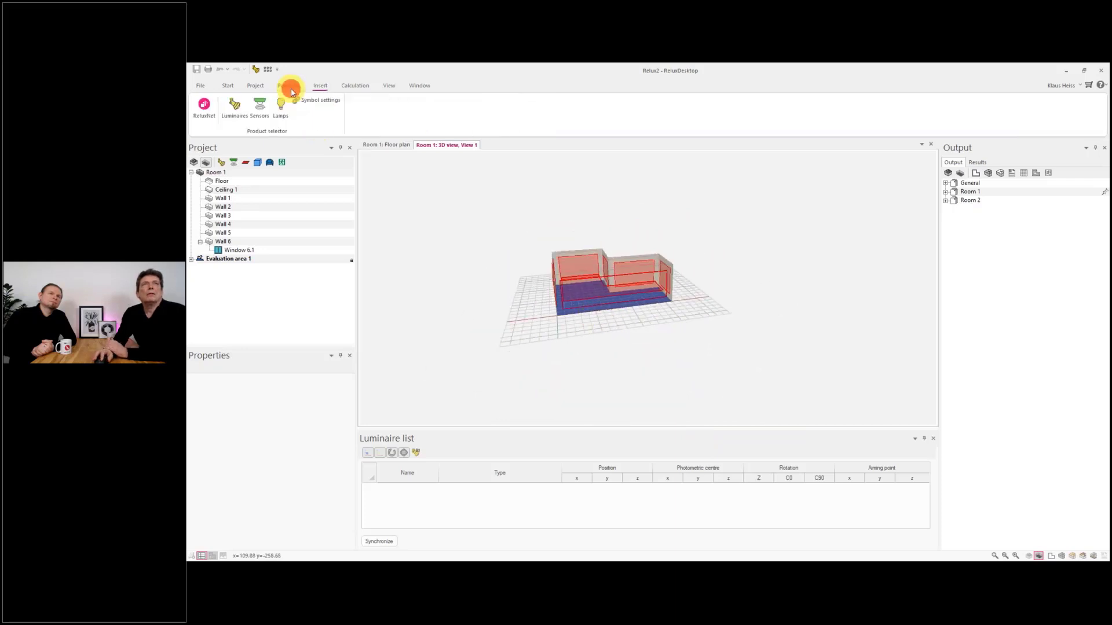
pyautogui.click(235, 106)
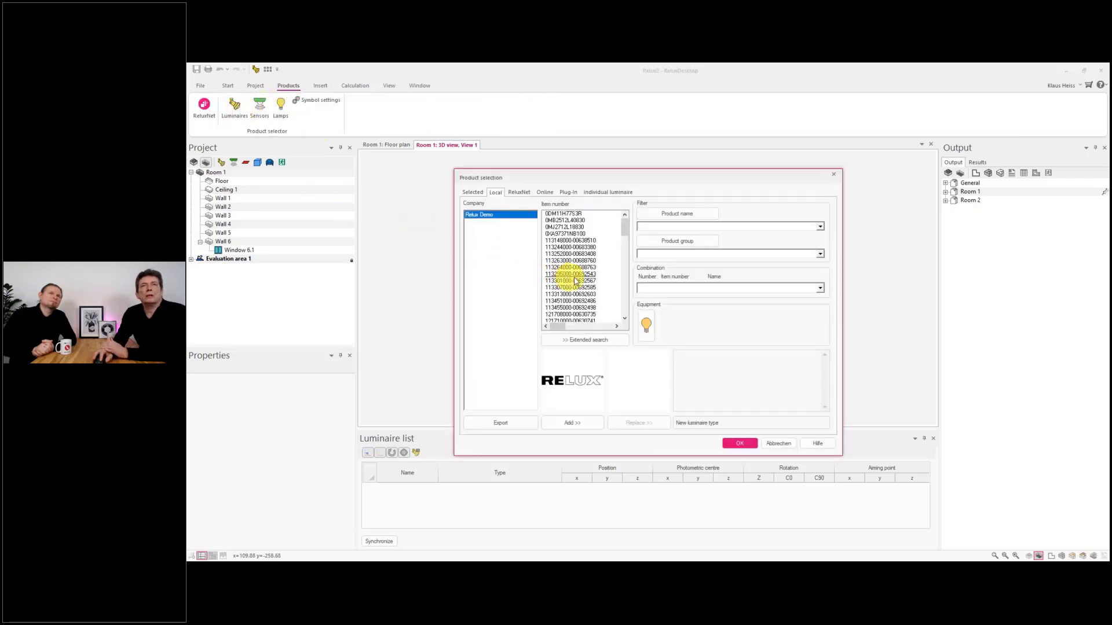
pyautogui.click(570, 220)
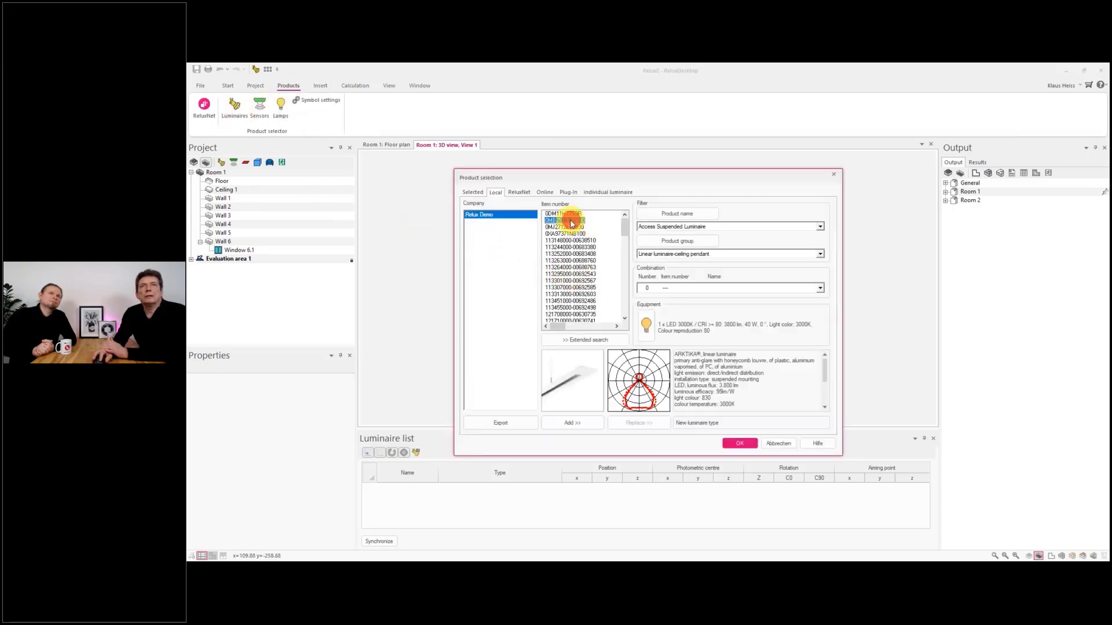
pyautogui.click(575, 419)
pyautogui.click(740, 443)
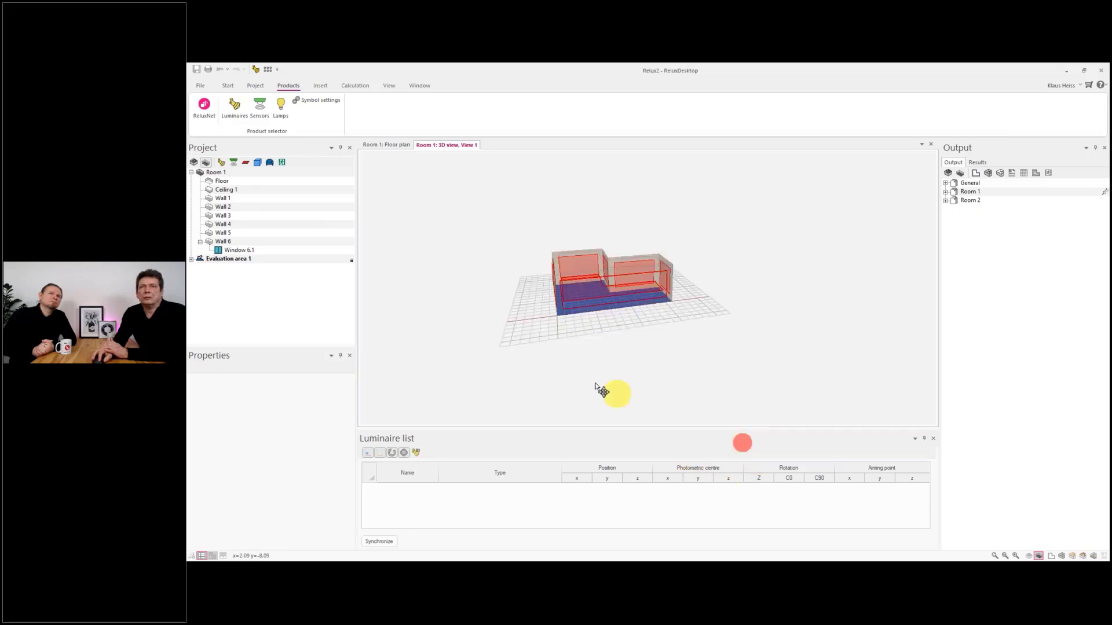
# - Calculate Room 1 with EasyLux using the Access Suspended Luminaire at 500 lx and place the resulting luminaire field
pyautogui.click(227, 85)
pyautogui.click(330, 106)
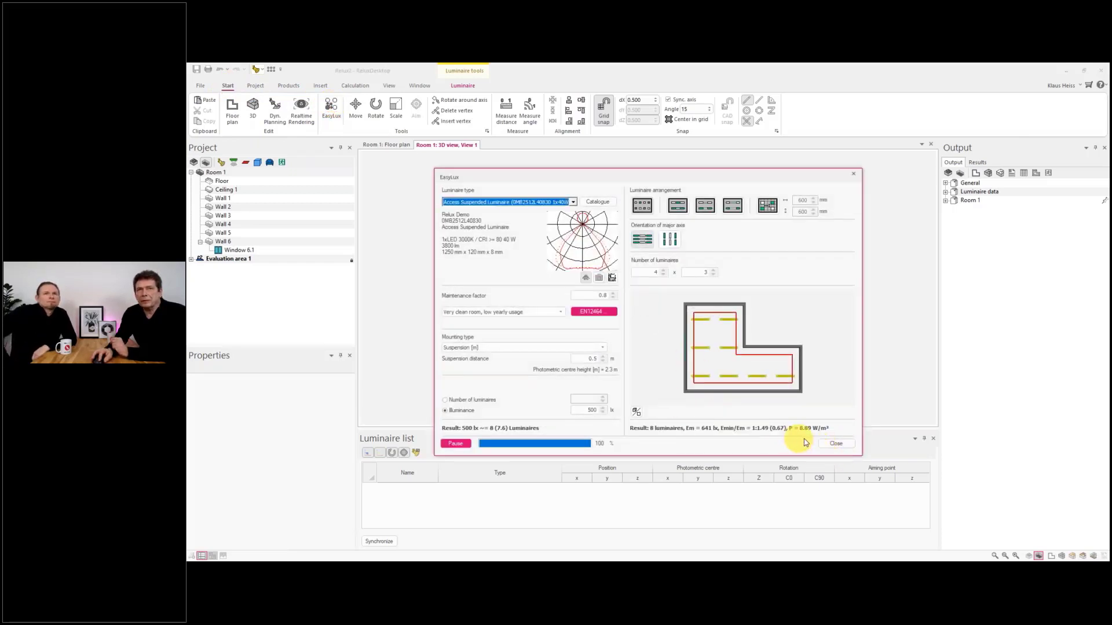
pyautogui.click(839, 444)
# - Inspect the result overview of Evaluation area 1 and its display properties, leaving the properties unchanged
pyautogui.scroll(-5, 510, 278)
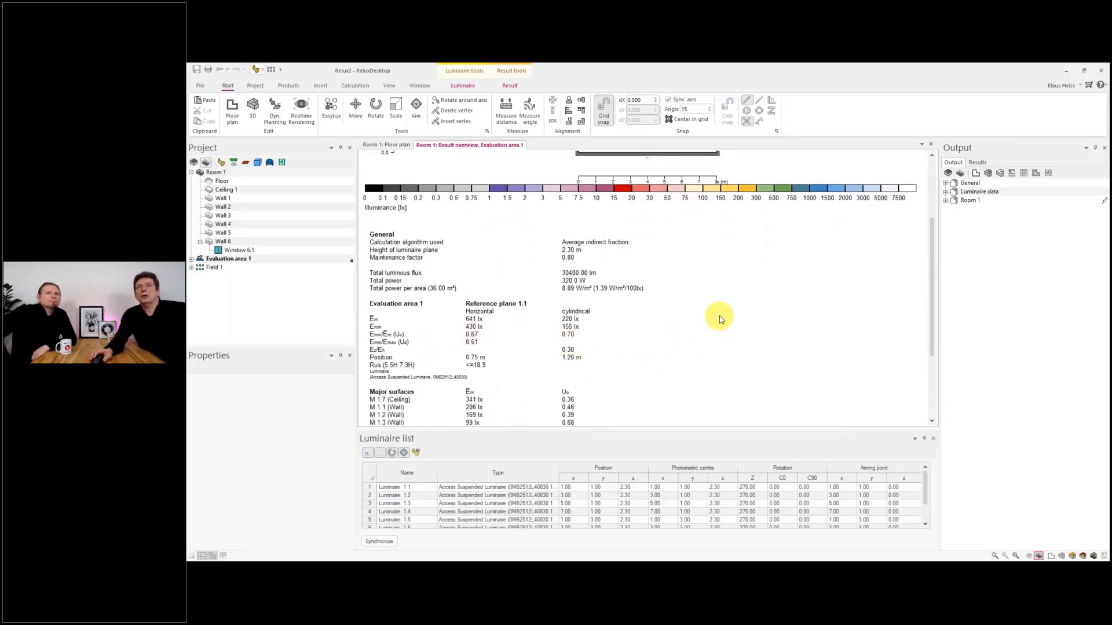
pyautogui.rightClick(692, 279)
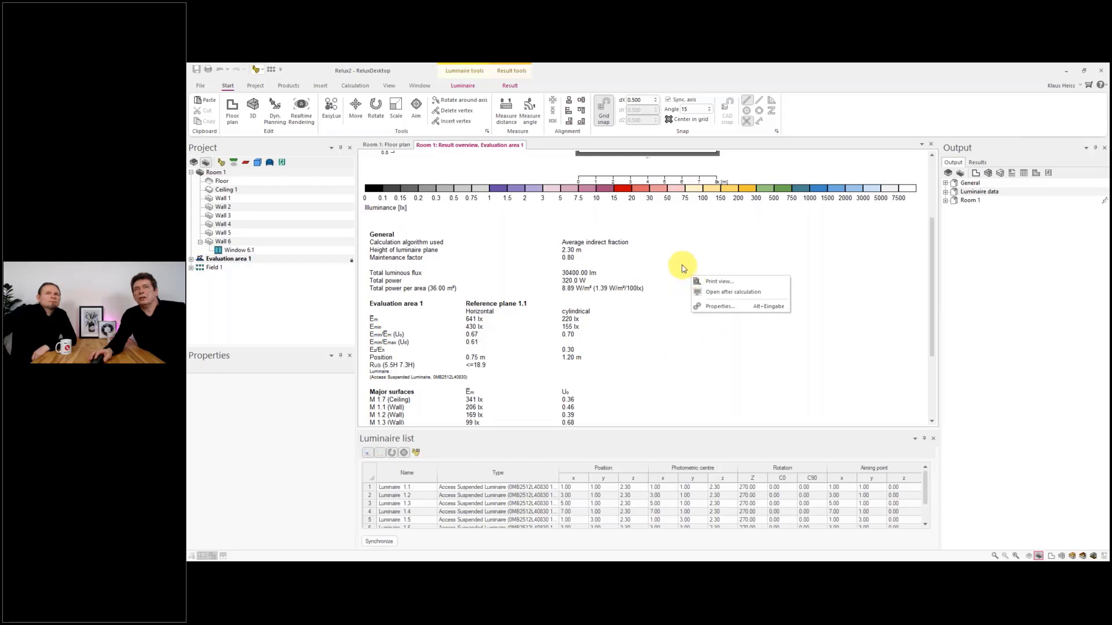
pyautogui.click(718, 307)
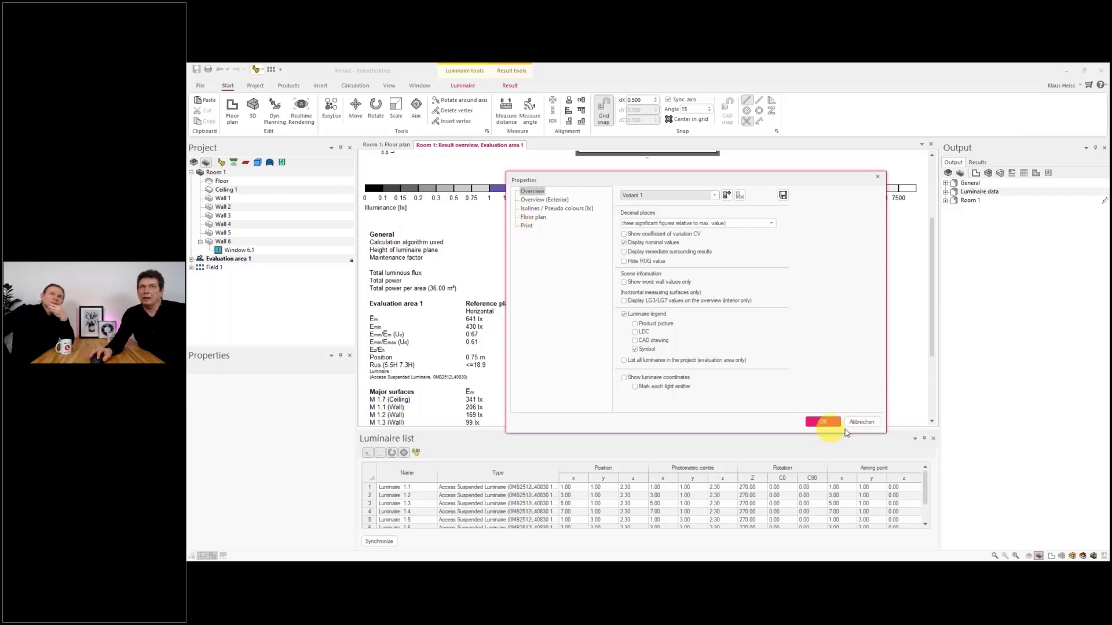
pyautogui.click(868, 421)
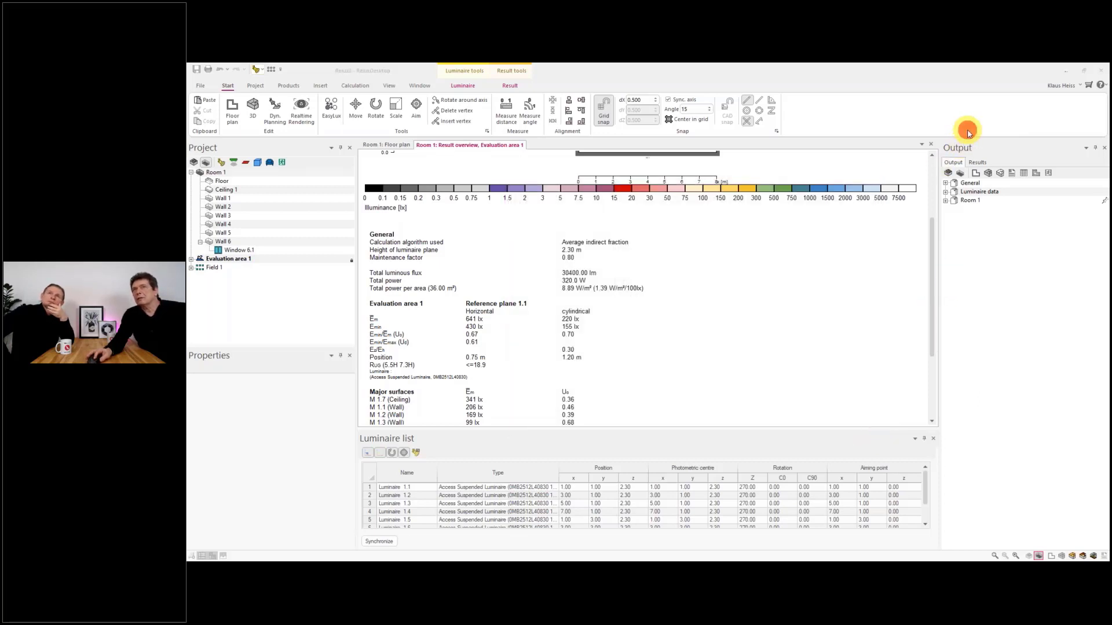
# - Open the illuminance table for Reference plane 1.1 from the calculation results of Room 1
pyautogui.click(945, 201)
pyautogui.click(953, 227)
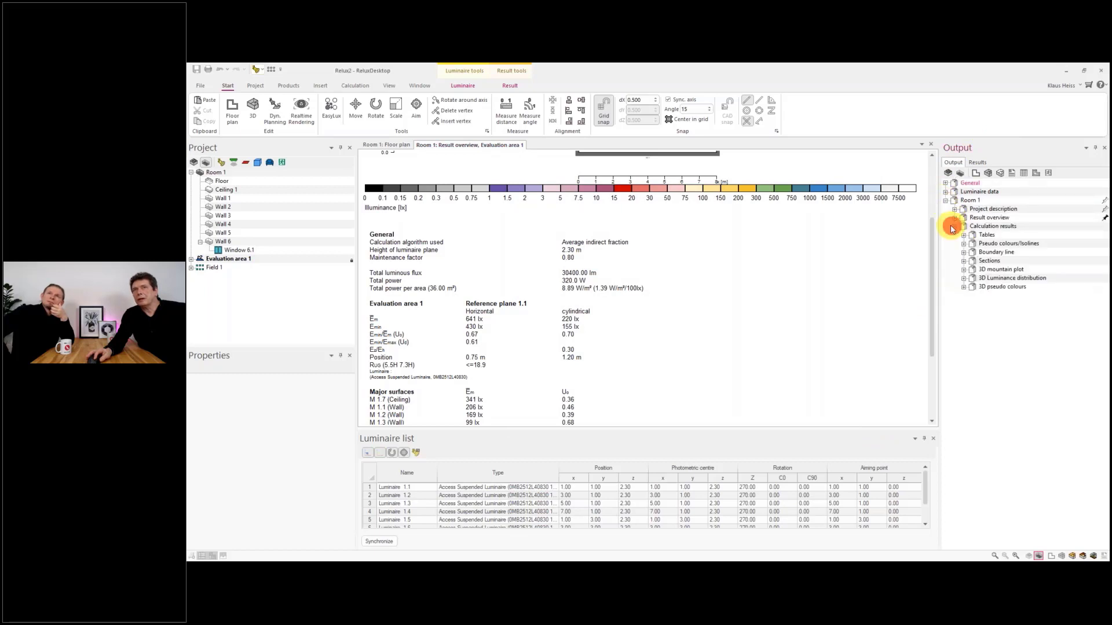
pyautogui.click(964, 235)
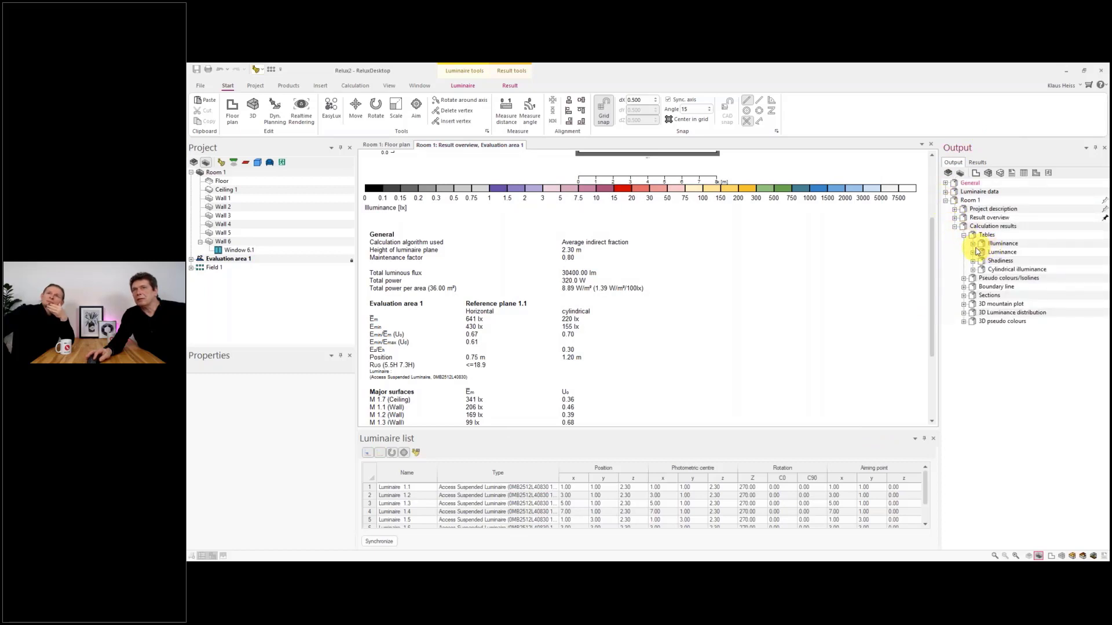
pyautogui.click(972, 245)
pyautogui.doubleClick(1014, 322)
# - Set the number format of the Reference plane 1.1 illuminance table to two decimal places in its properties
pyautogui.rightClick(736, 299)
pyautogui.click(764, 345)
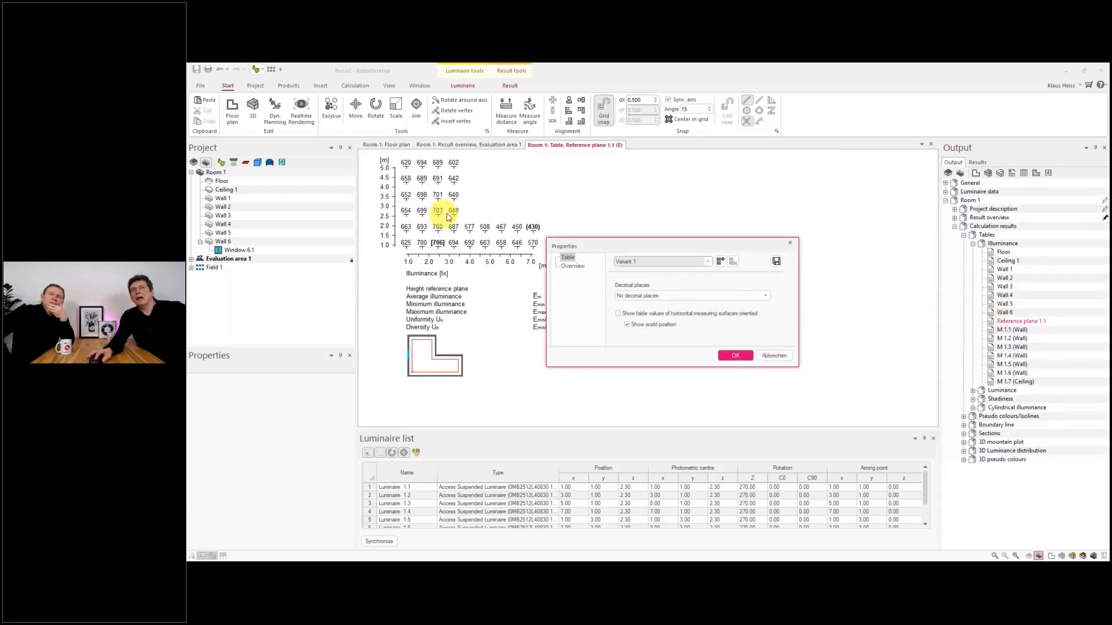
pyautogui.click(575, 266)
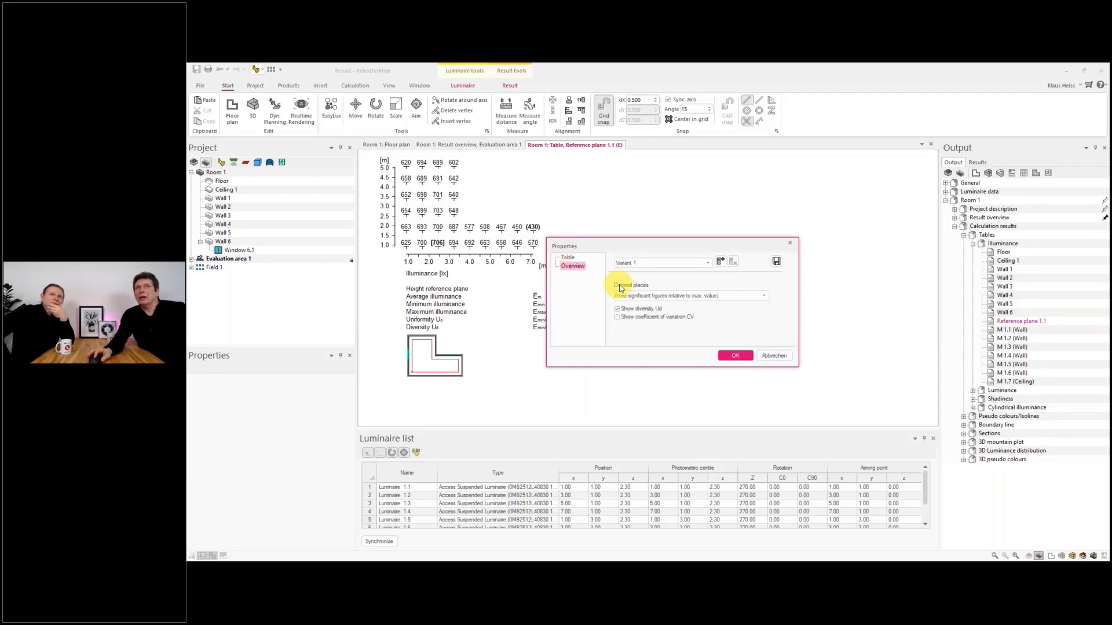
pyautogui.click(568, 257)
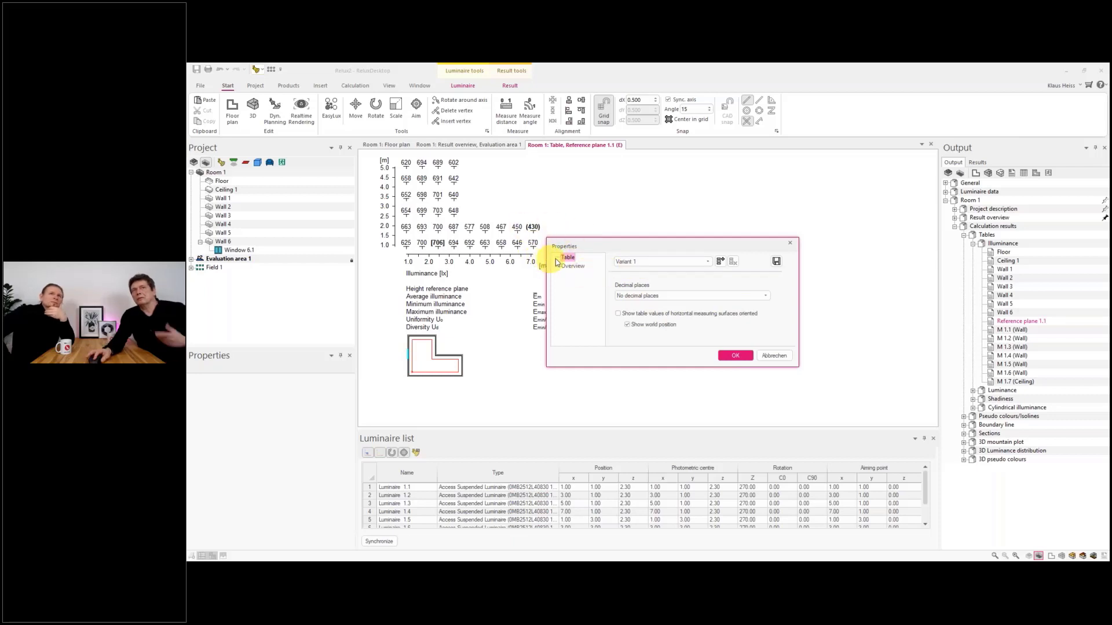
pyautogui.click(617, 313)
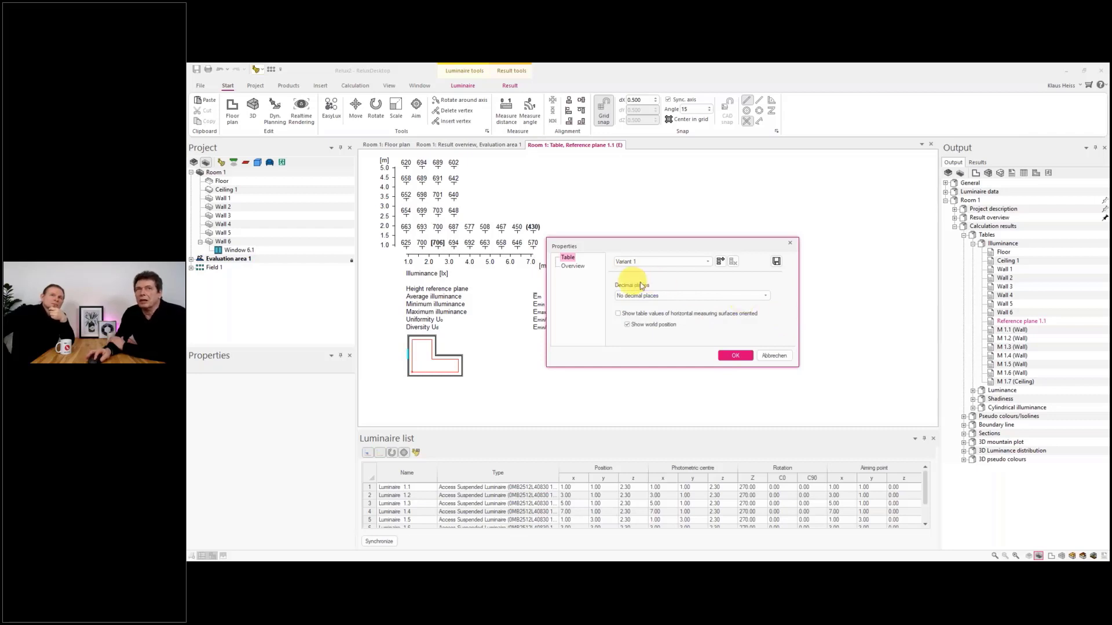
pyautogui.click(765, 296)
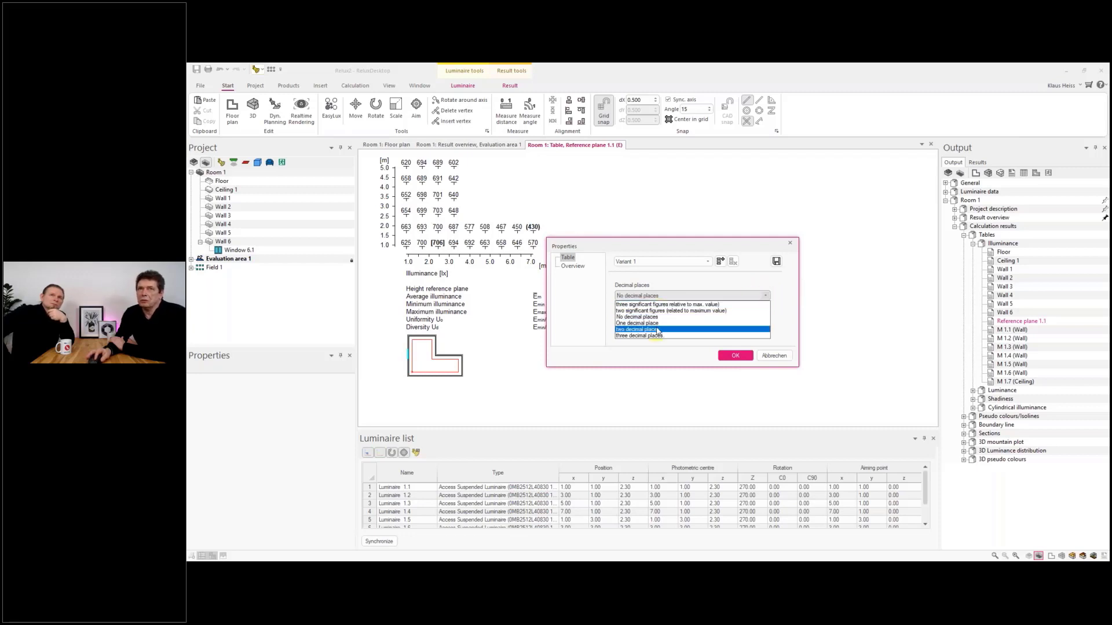
pyautogui.click(657, 331)
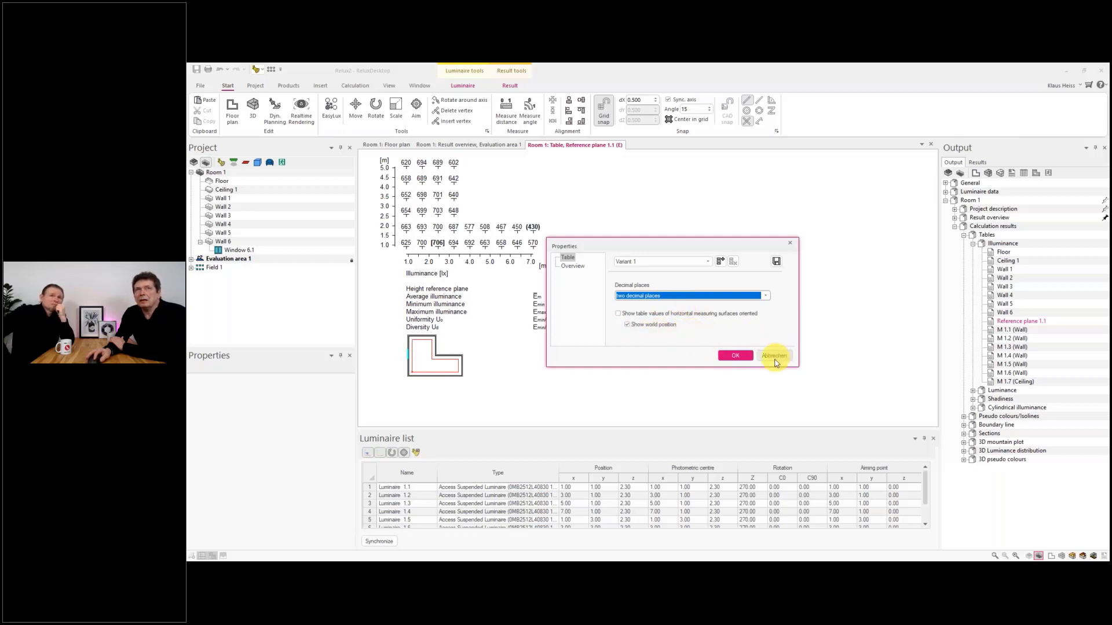
pyautogui.click(735, 355)
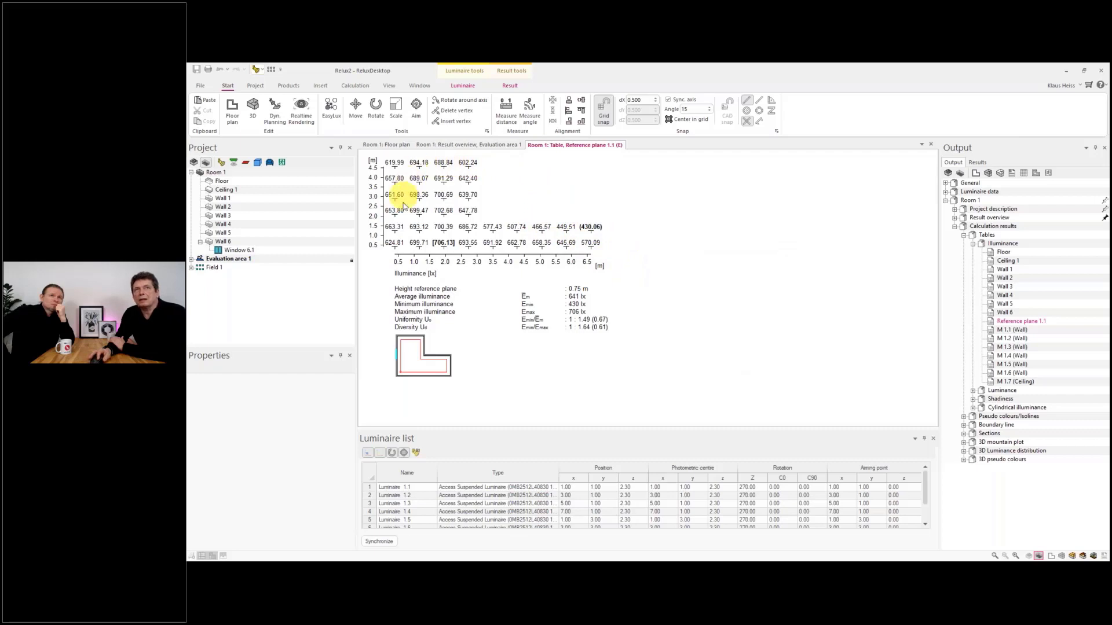
# - Set the overview number format of the Reference plane 1.1 illuminance table to two decimal places in its properties
pyautogui.rightClick(714, 278)
pyautogui.click(736, 322)
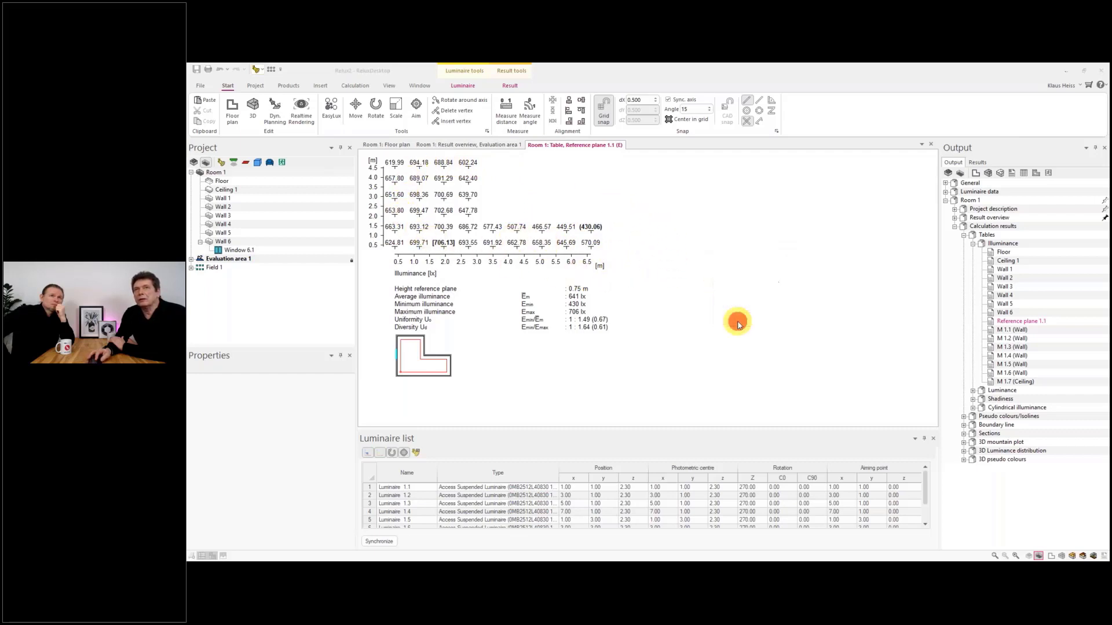
pyautogui.moveTo(658, 249); pyautogui.dragTo(727, 182)
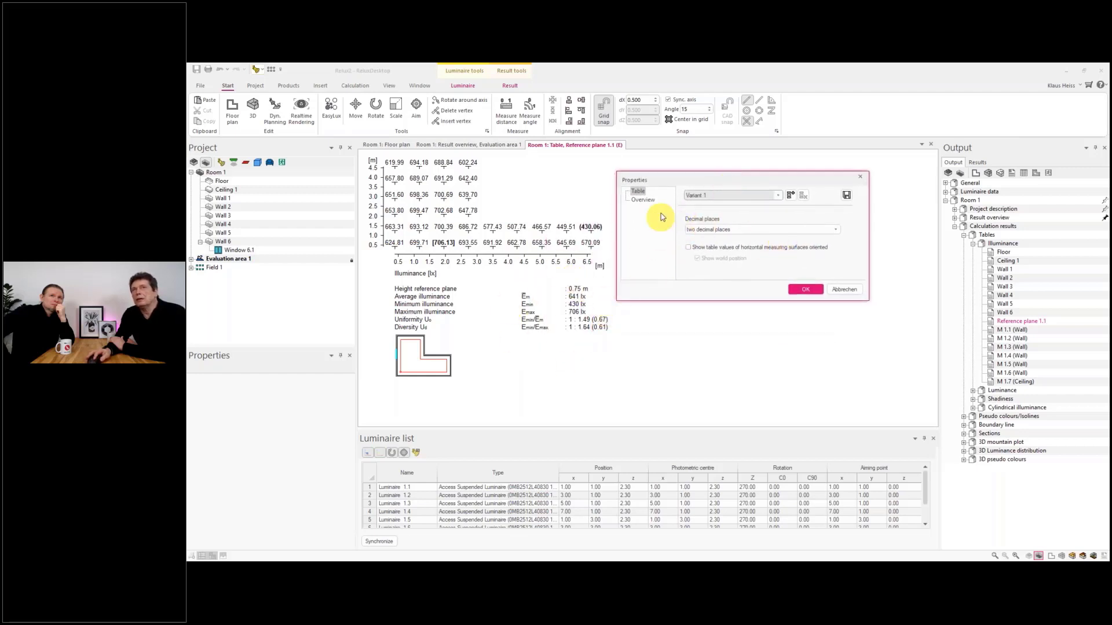
pyautogui.click(643, 201)
pyautogui.click(741, 229)
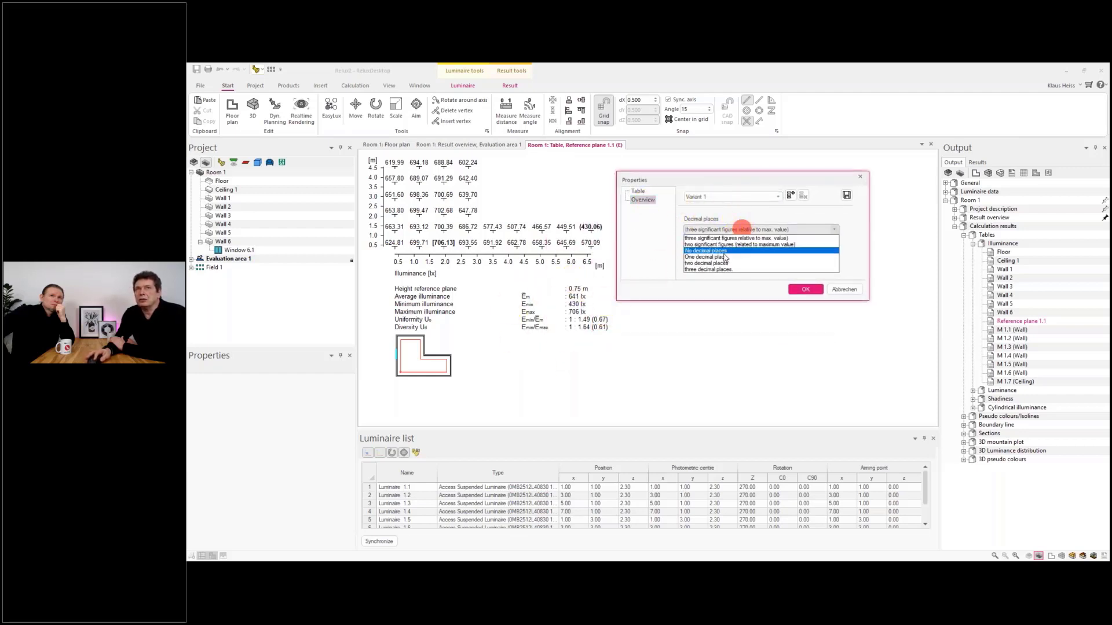
pyautogui.click(721, 265)
pyautogui.click(805, 289)
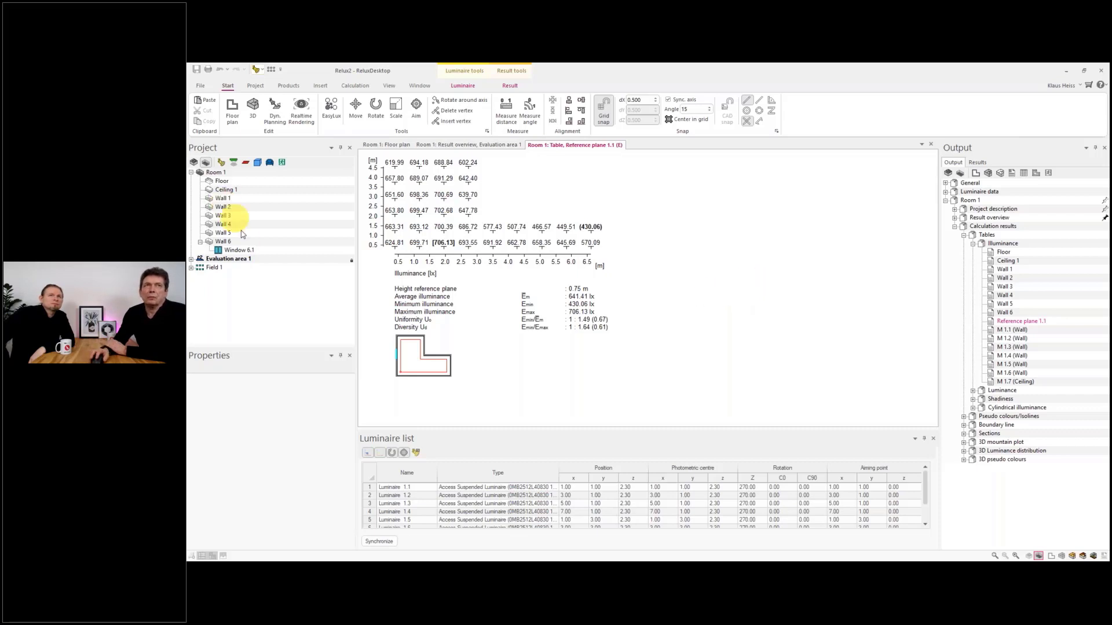
# - Display the floor plan of Room 1 and clear the floor selection
pyautogui.click(221, 181)
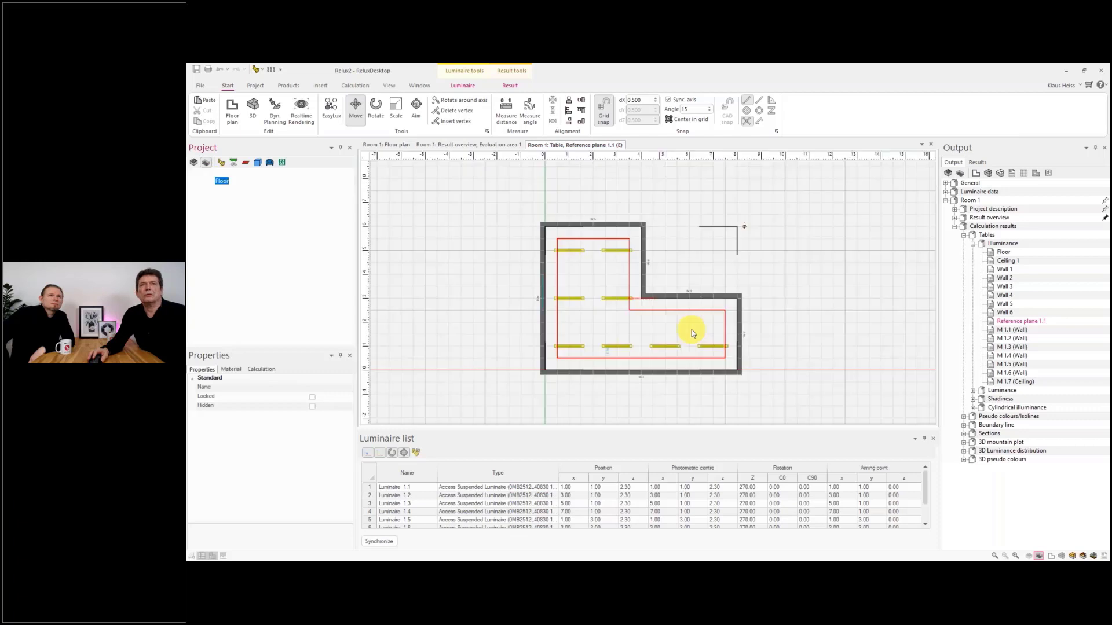
pyautogui.rightClick(773, 318)
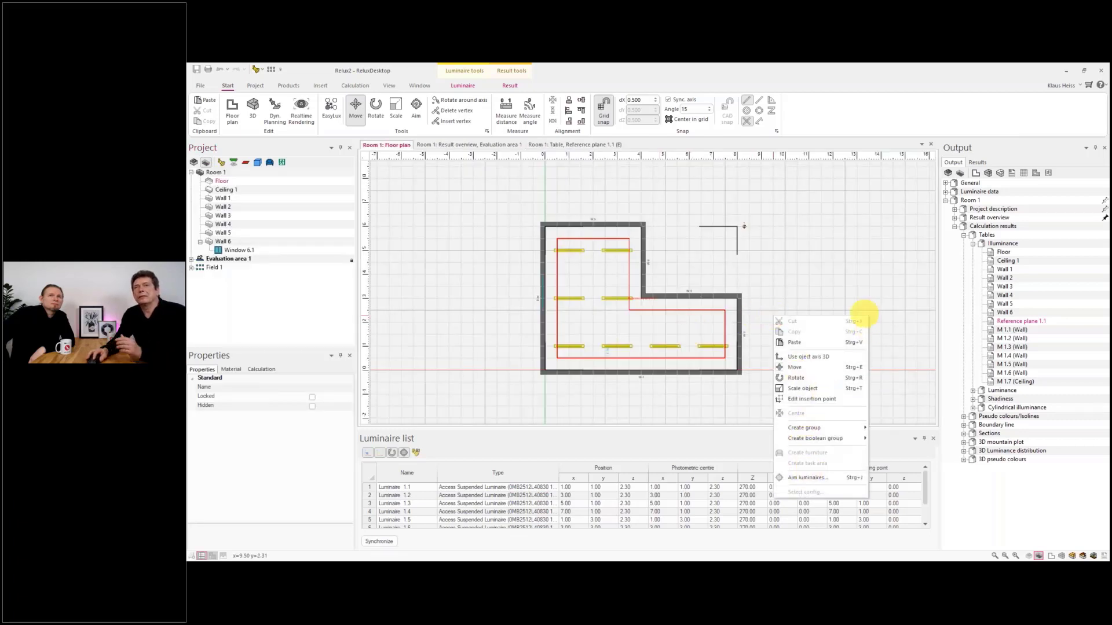
pyautogui.click(858, 290)
# - Set the floor plan's label font size to 0.5 m in the view properties
pyautogui.rightClick(857, 289)
pyautogui.click(886, 463)
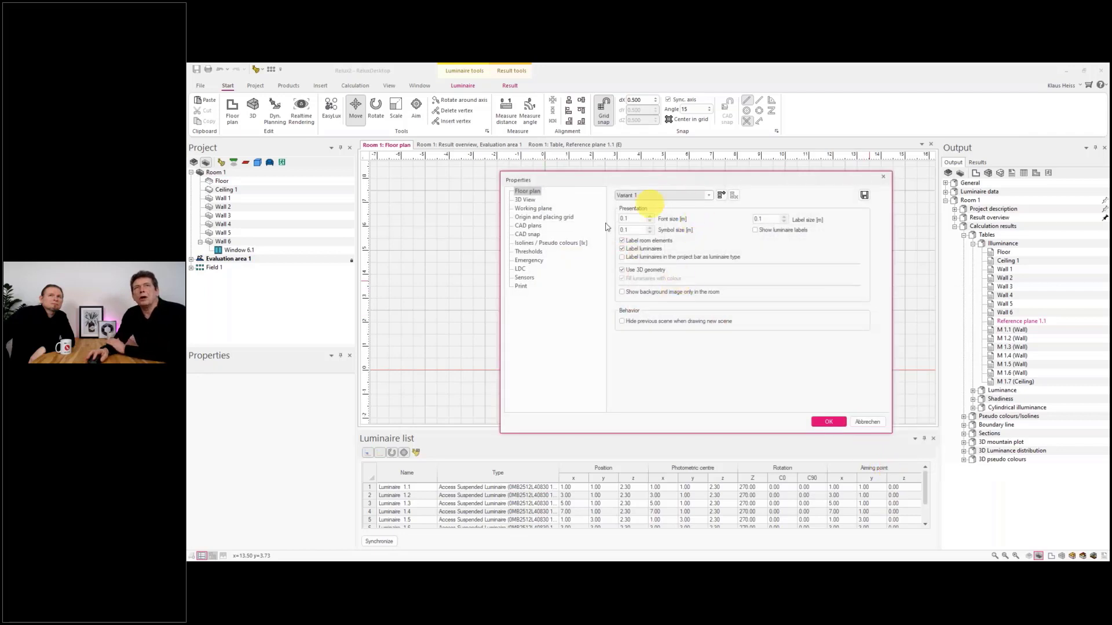
pyautogui.moveTo(667, 180); pyautogui.dragTo(888, 211)
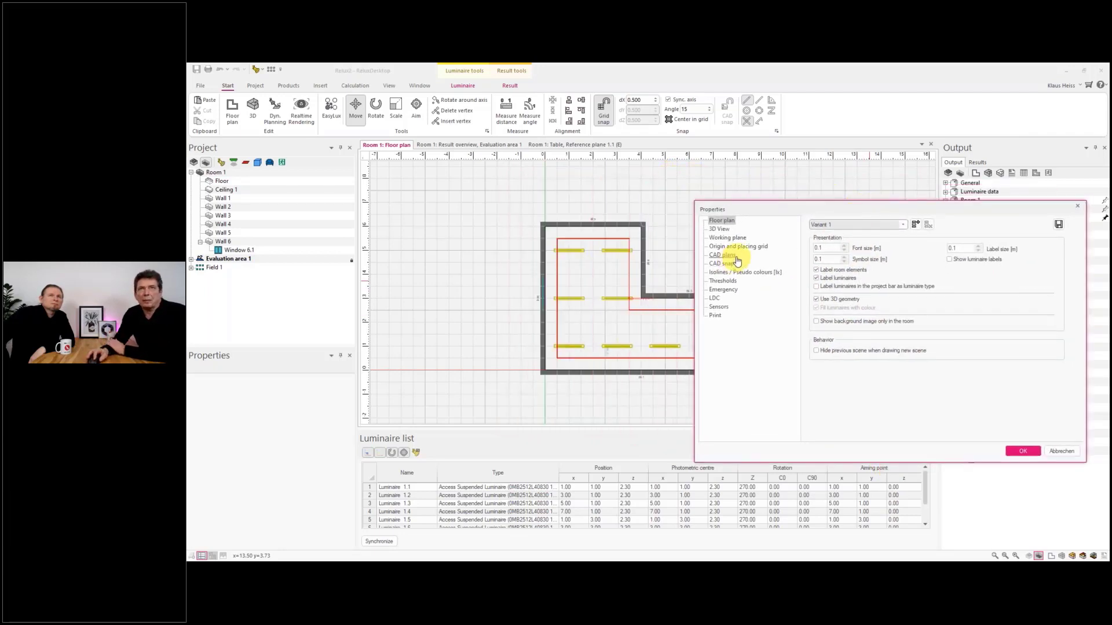
pyautogui.click(834, 248)
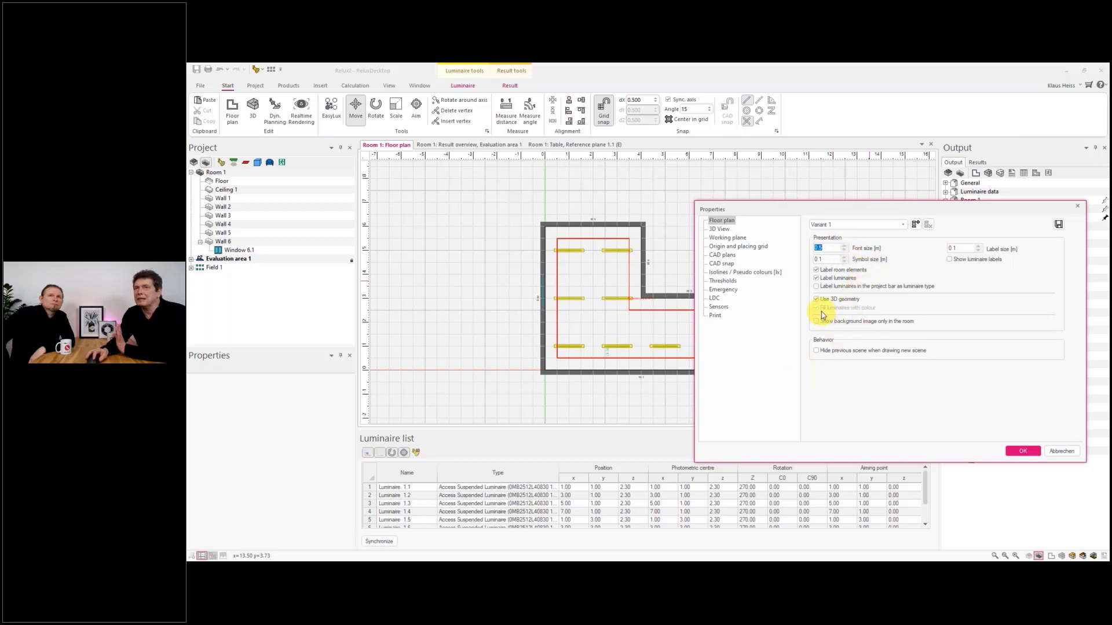
pyautogui.click(1022, 451)
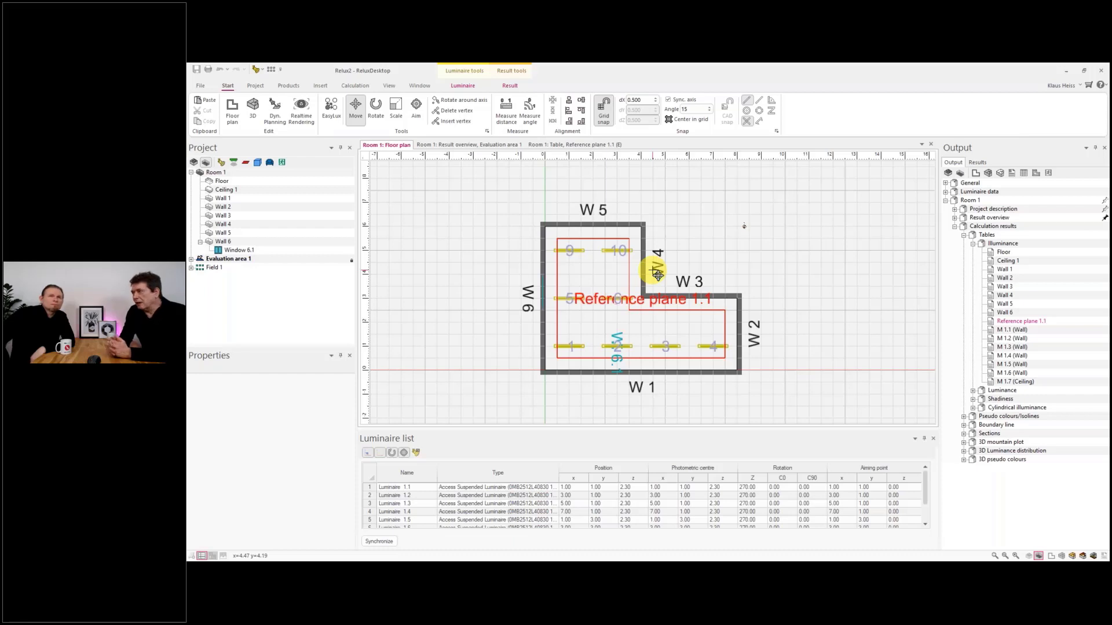
# - Turn off the room element labels on the floor plan and set the font size to 0.2 m
pyautogui.rightClick(687, 221)
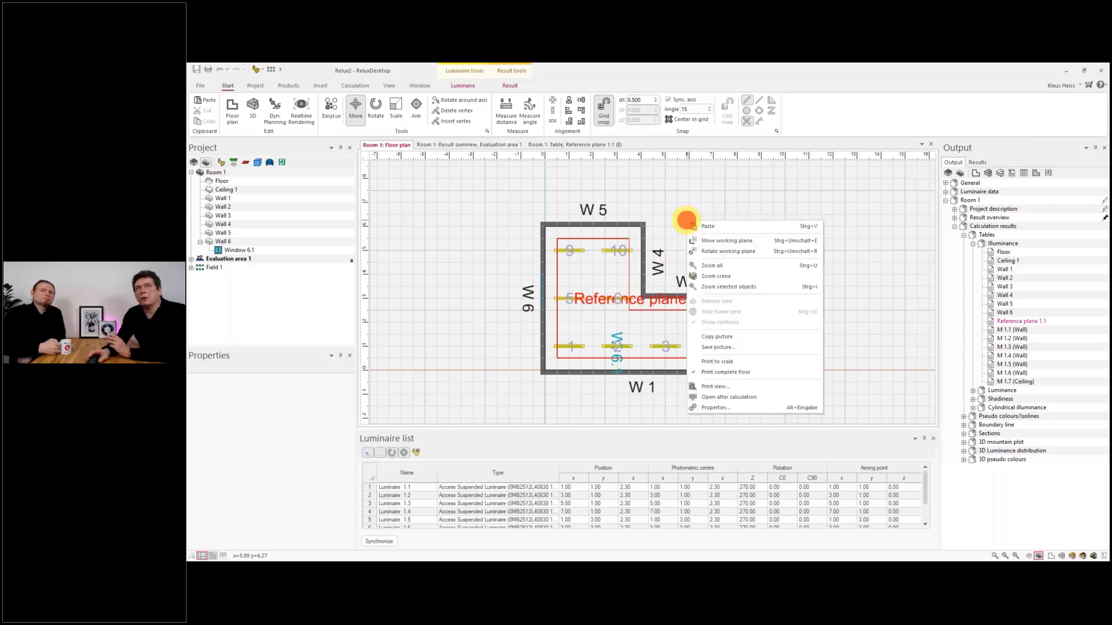
pyautogui.click(748, 408)
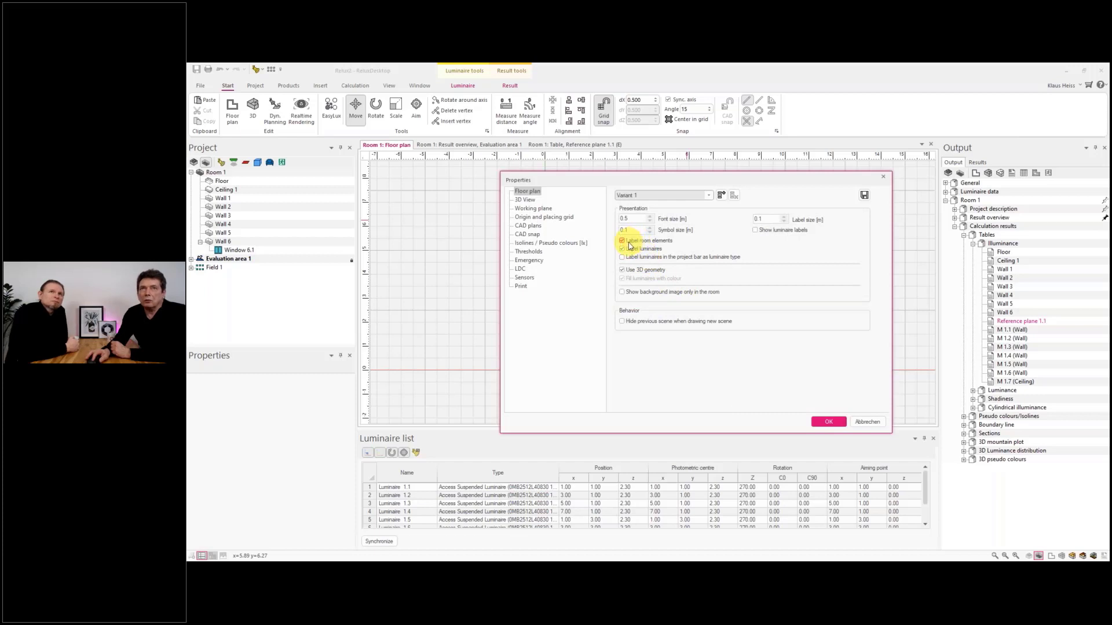
pyautogui.click(622, 241)
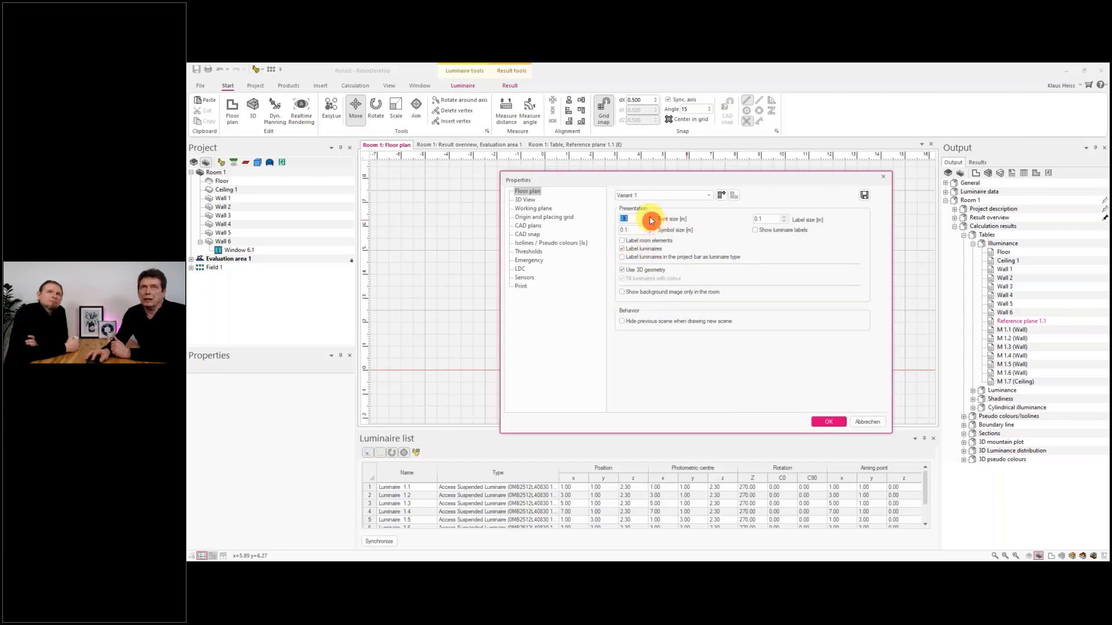
pyautogui.click(817, 421)
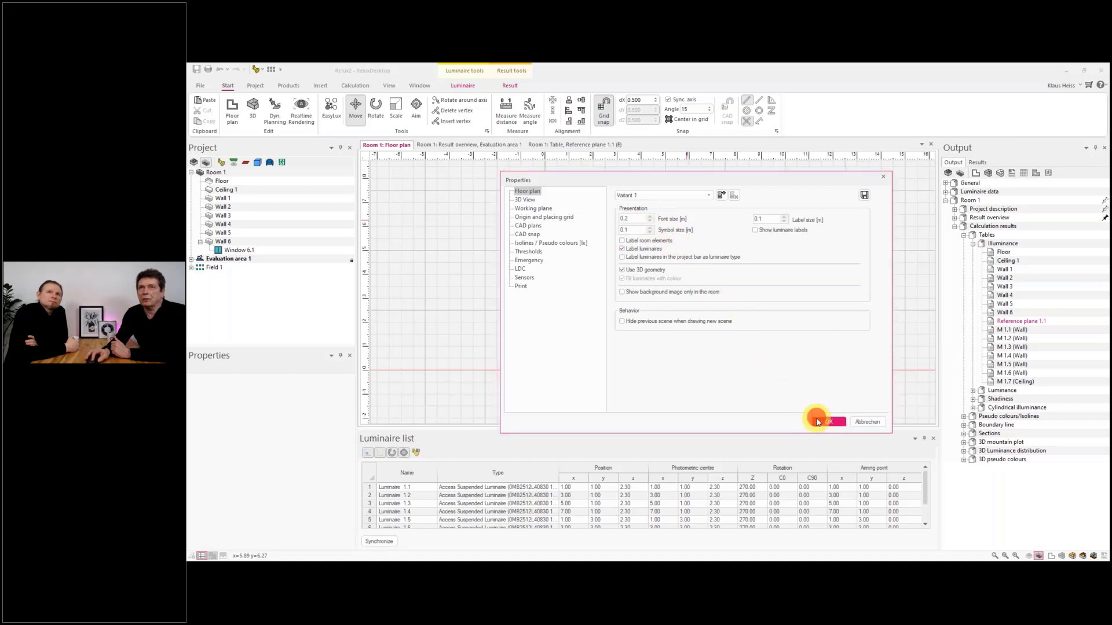
pyautogui.scroll(5, 619, 284)
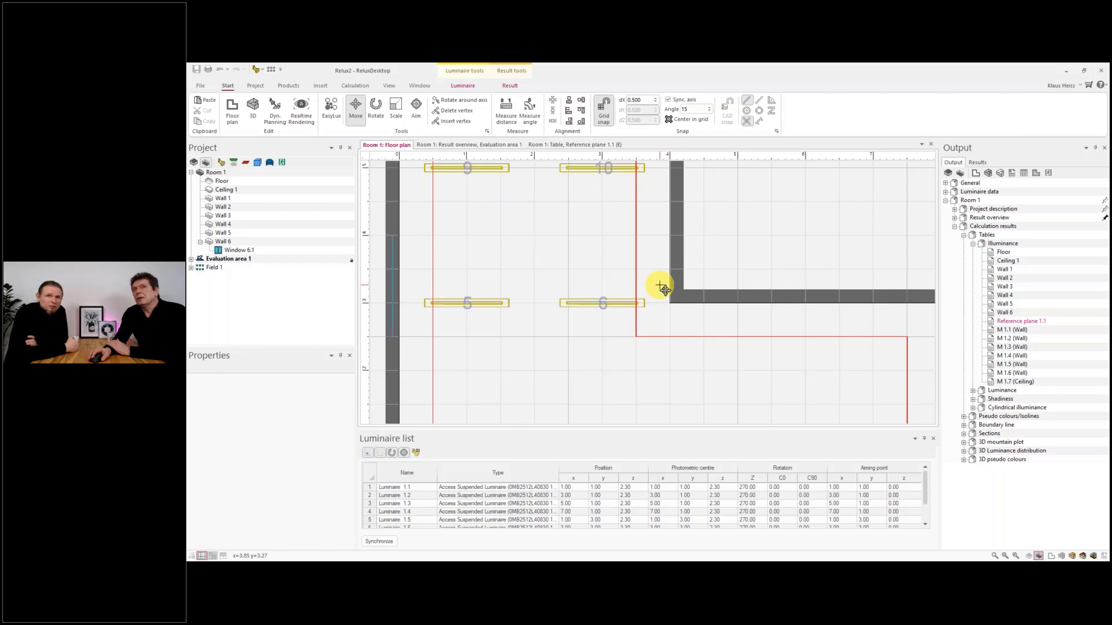
pyautogui.scroll(-3, 663, 288)
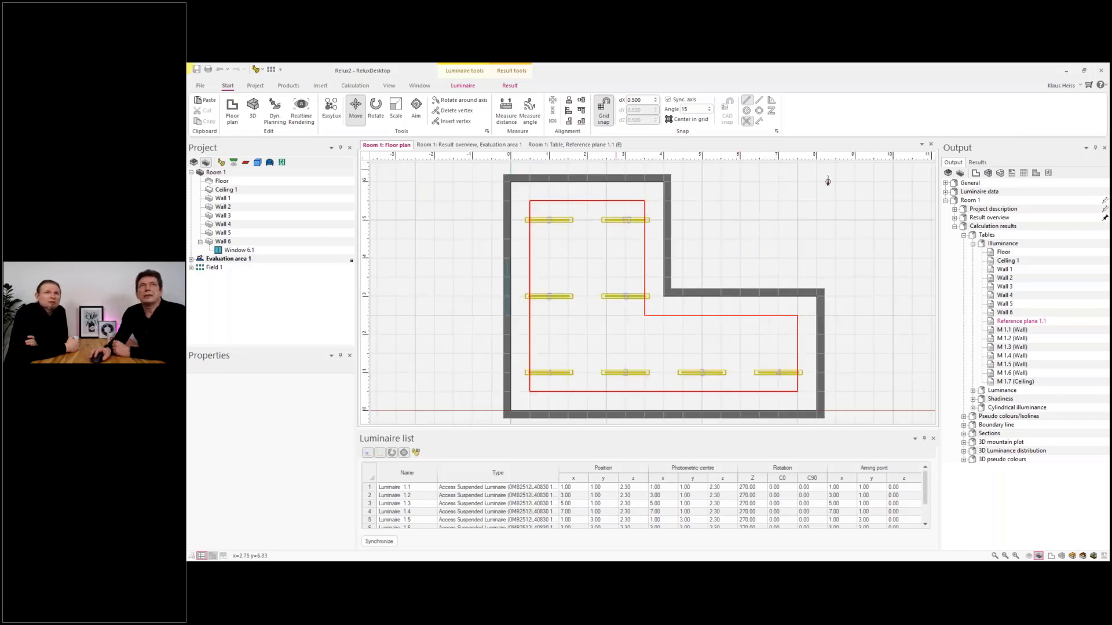
# - Add the Floor illuminance table of Room 1 to the current print outputs and review its preview
pyautogui.click(195, 84)
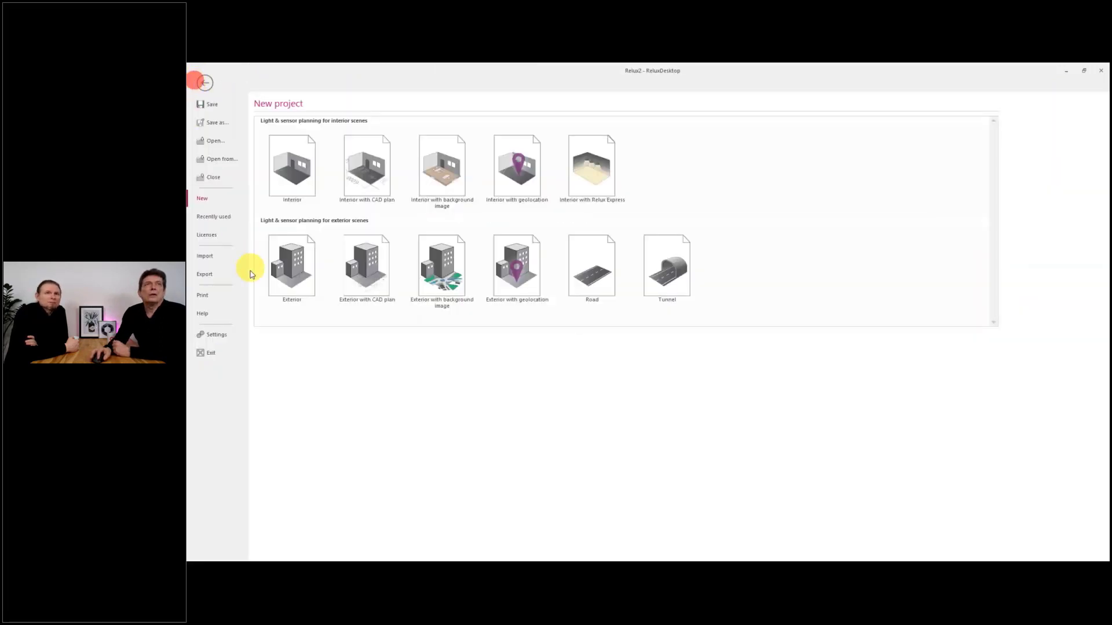
pyautogui.click(214, 297)
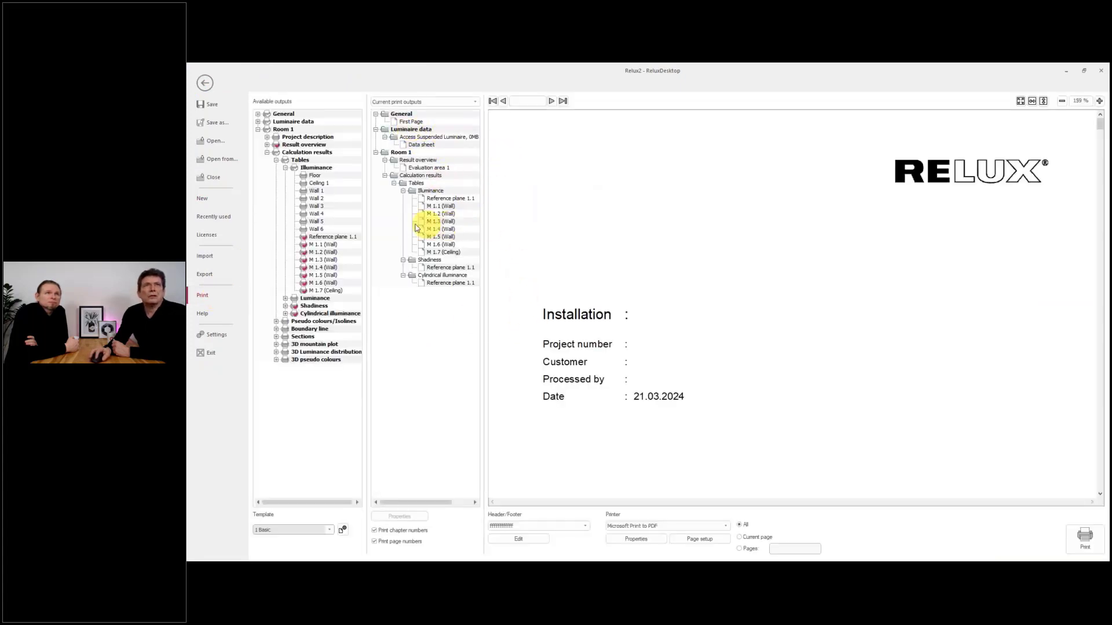
pyautogui.doubleClick(312, 175)
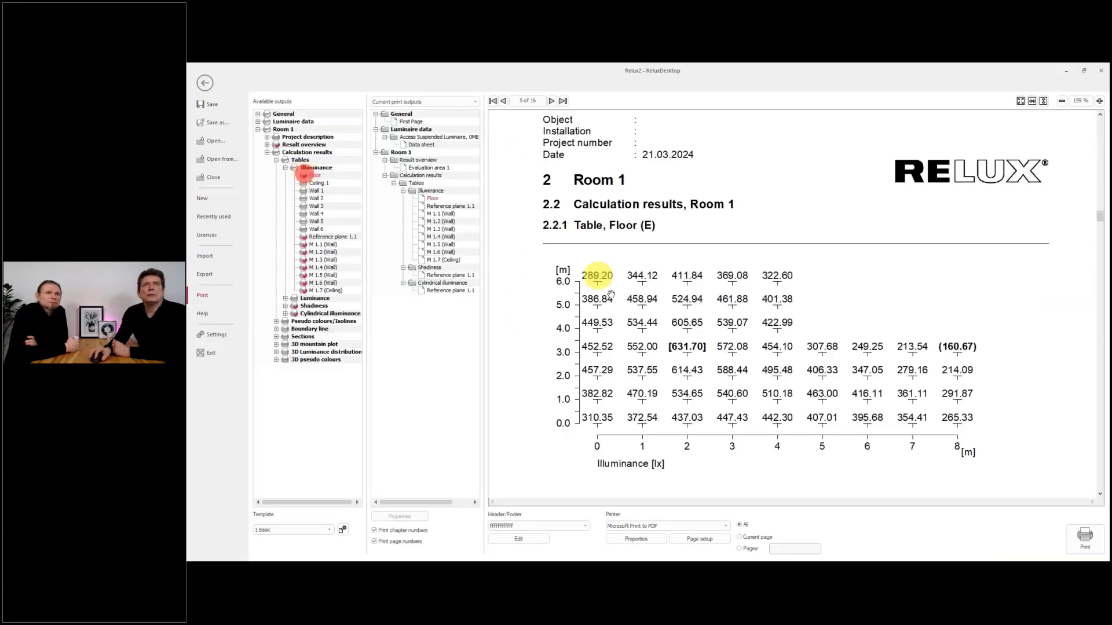
pyautogui.scroll(-5, 654, 284)
pyautogui.scroll(10, 637, 304)
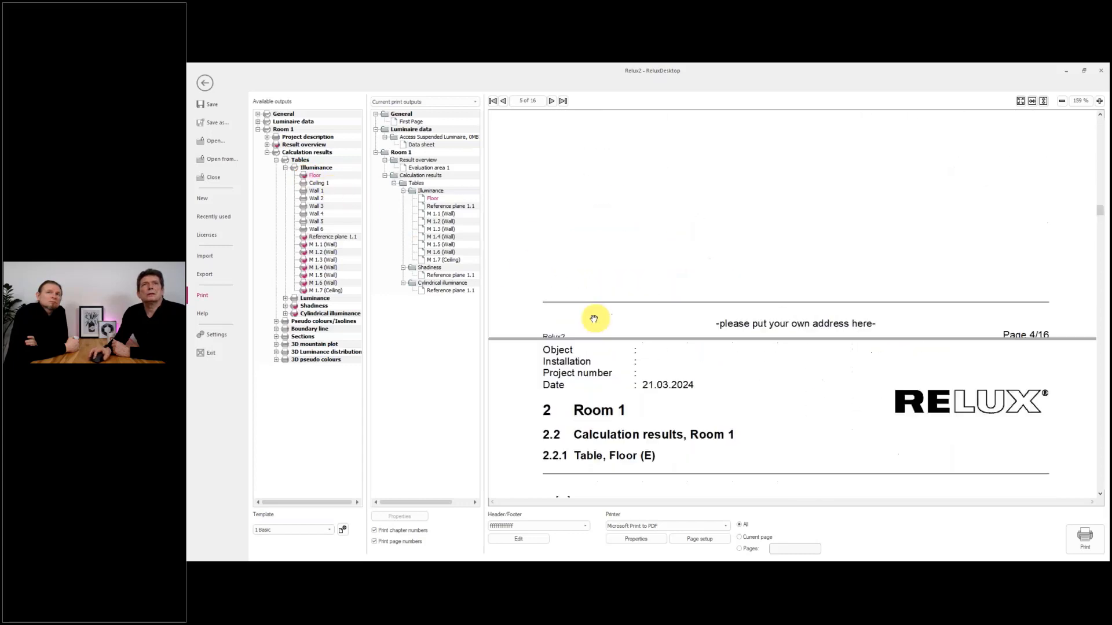
pyautogui.click(433, 198)
pyautogui.scroll(-3, 687, 303)
pyautogui.scroll(9, 688, 492)
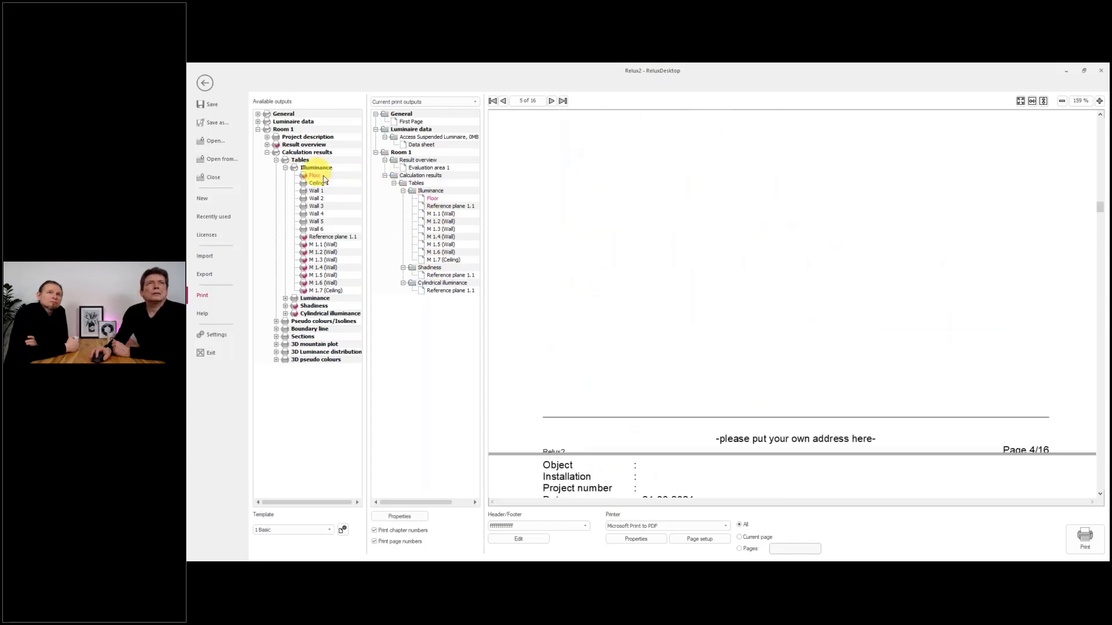
# - Add the floor plan from Room 1's project description to the print outputs and review its preview
pyautogui.click(268, 145)
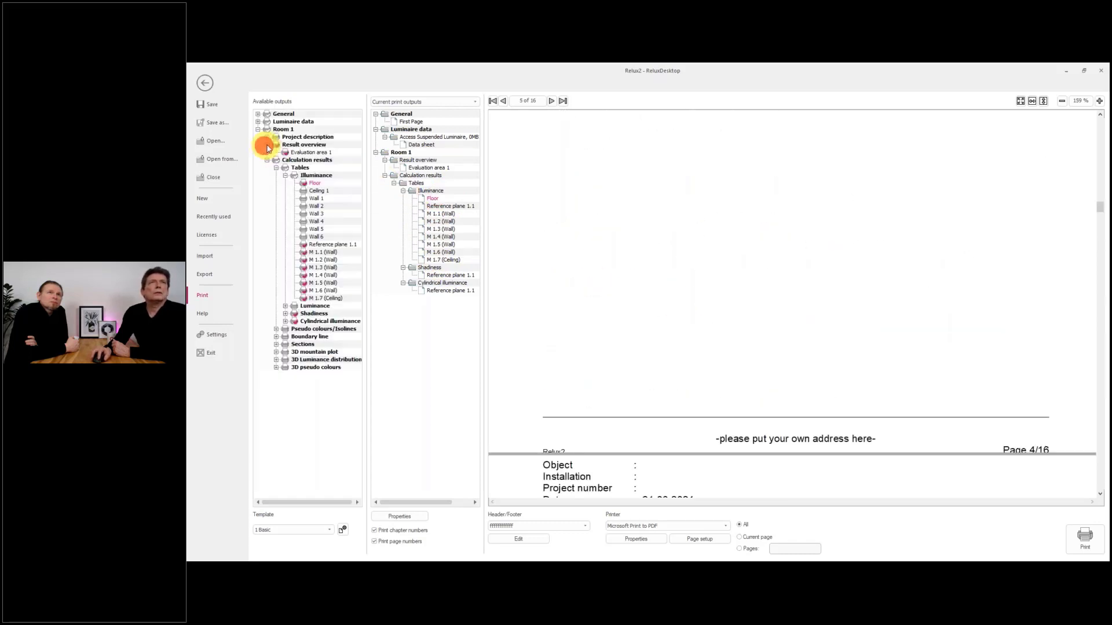
pyautogui.click(266, 138)
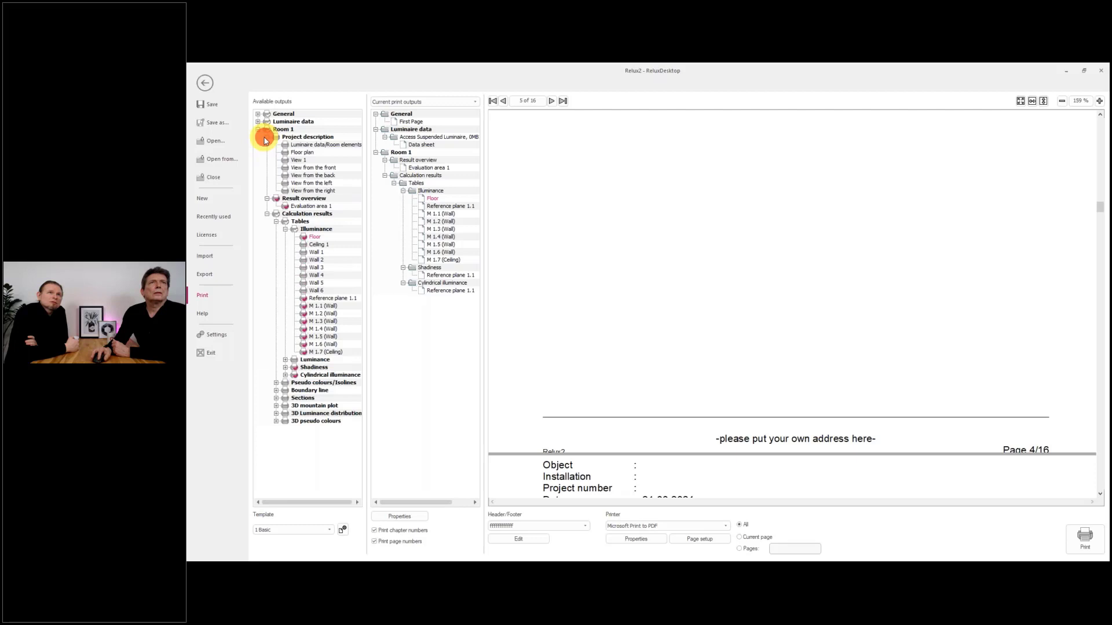
pyautogui.doubleClick(297, 153)
pyautogui.scroll(-1, 764, 358)
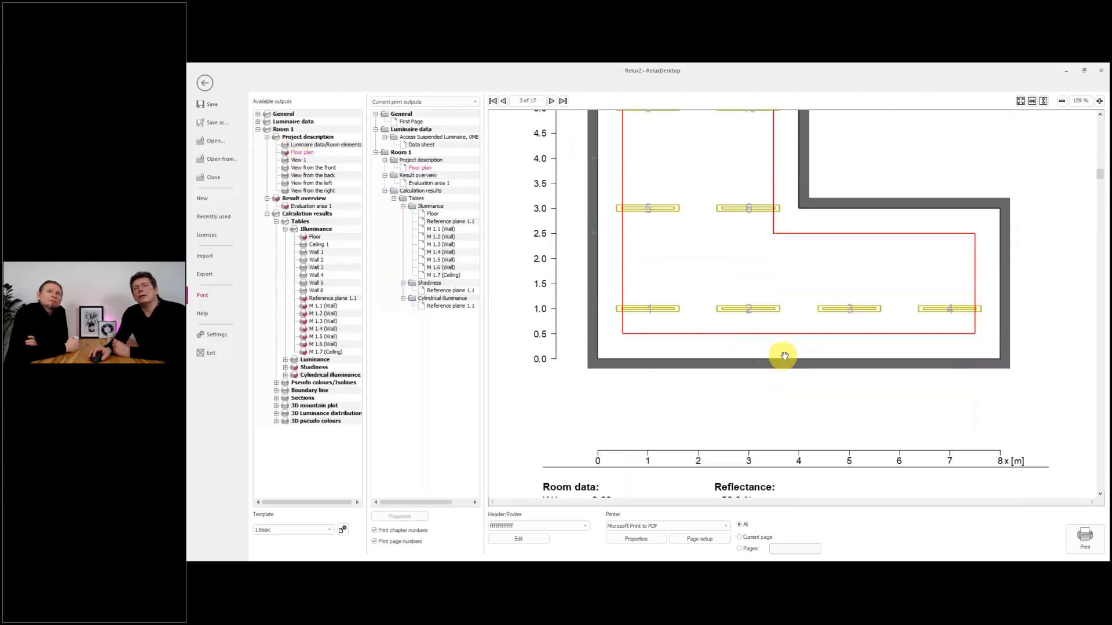
pyautogui.scroll(2, 782, 355)
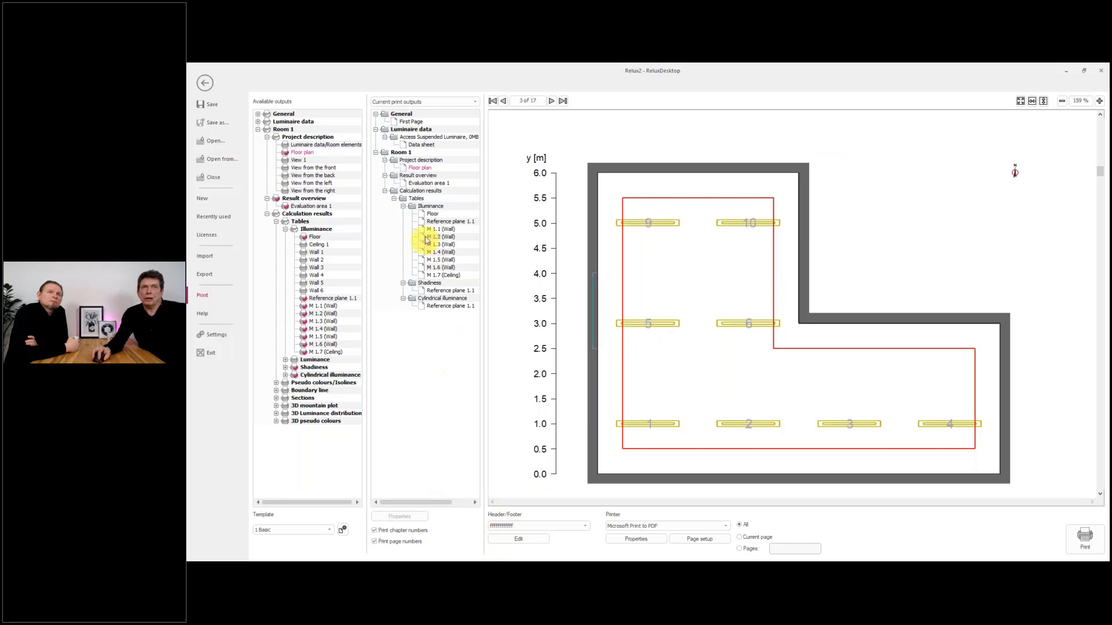
# - Inspect the table properties of the Floor illuminance print output without changing them
pyautogui.click(432, 213)
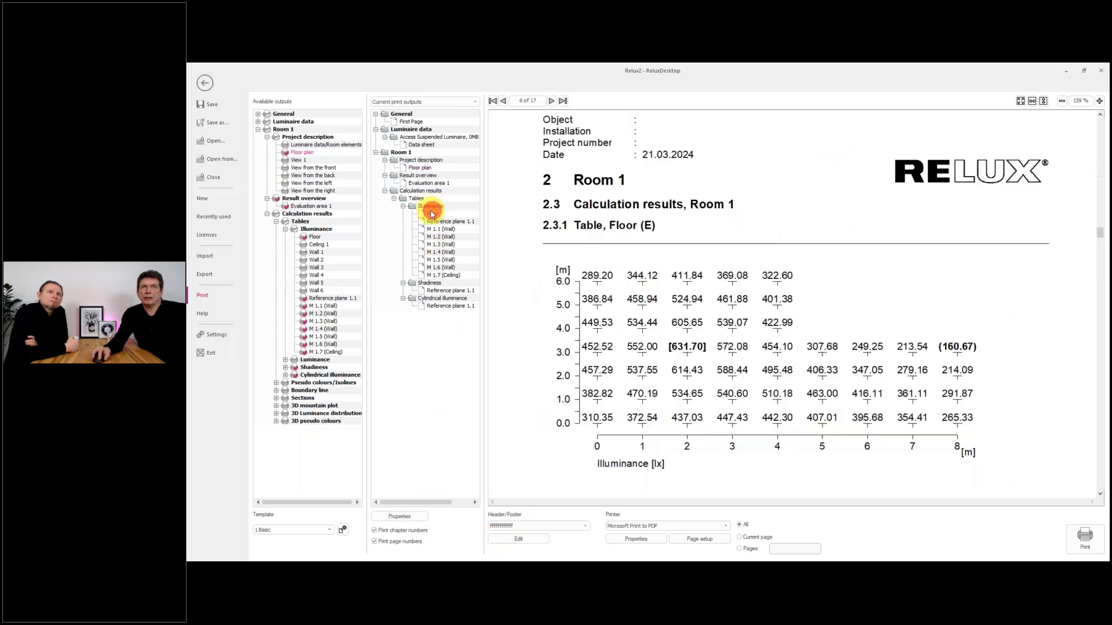
pyautogui.click(412, 518)
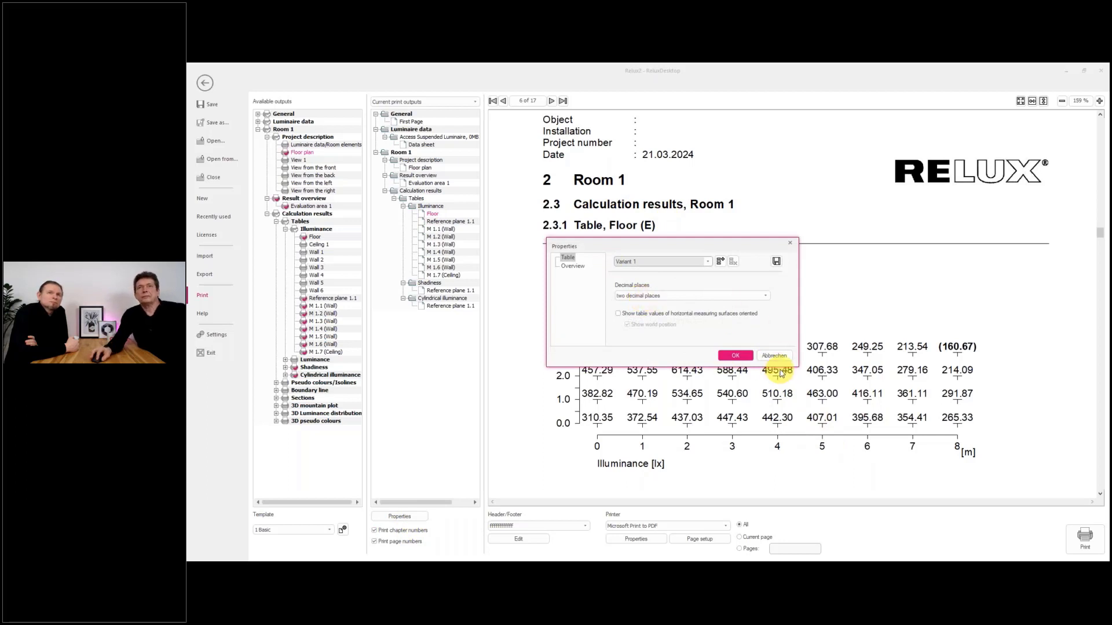
pyautogui.click(774, 355)
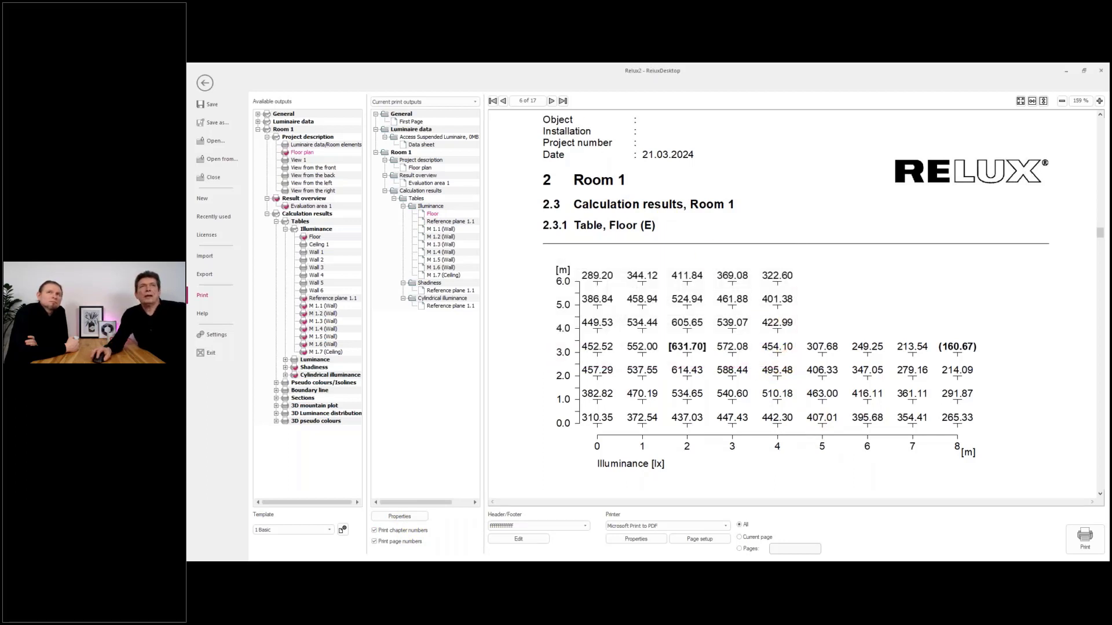
# - Return to the floor plan, break the Field 1 group into individual luminaires, and select Luminaire 5
pyautogui.click(204, 83)
pyautogui.scroll(3, 460, 186)
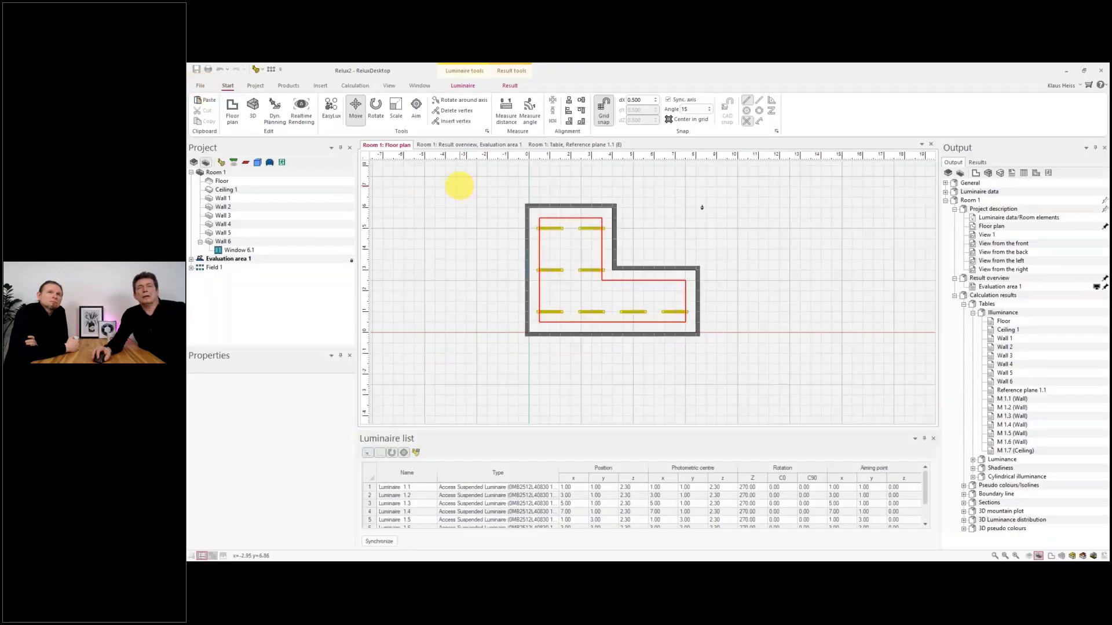
pyautogui.click(213, 267)
pyautogui.scroll(-1, 566, 305)
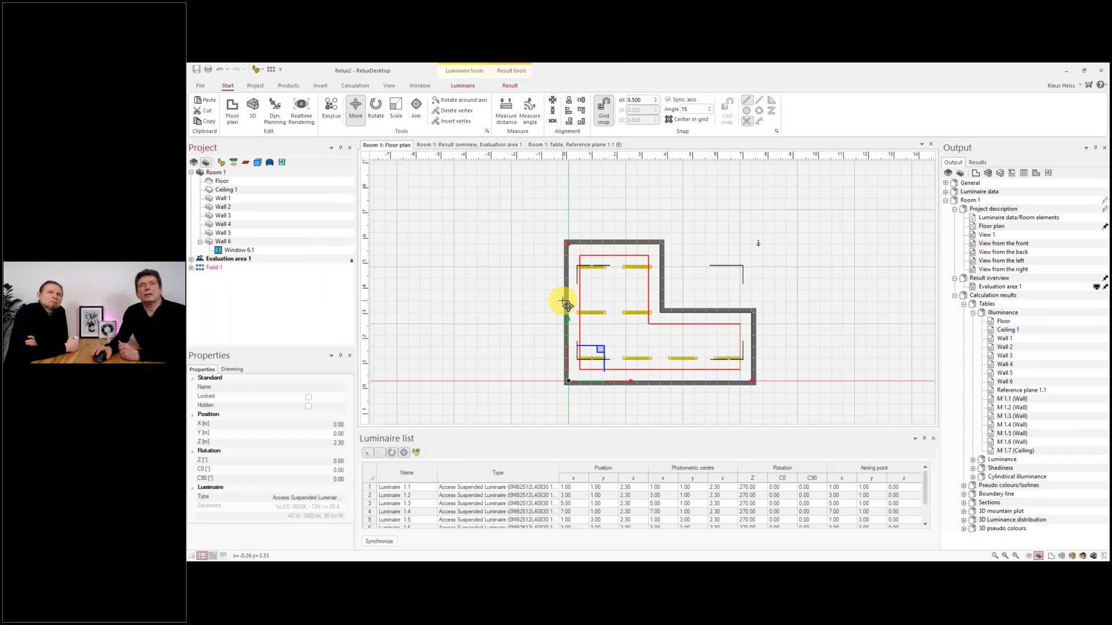
pyautogui.rightClick(212, 268)
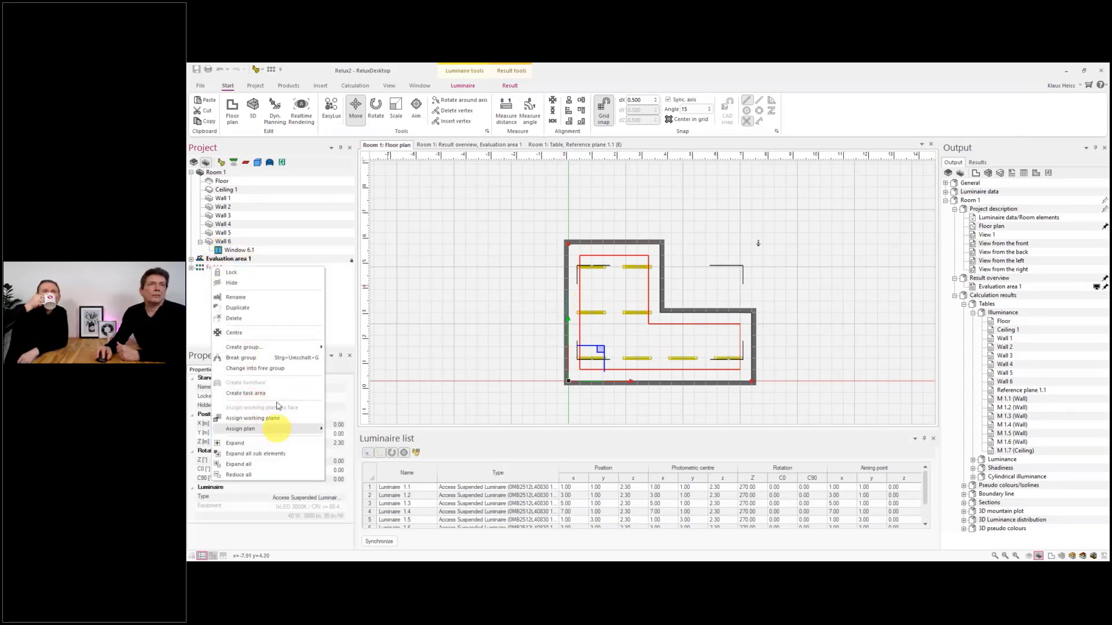
pyautogui.click(252, 357)
pyautogui.click(469, 325)
pyautogui.scroll(3, 504, 325)
pyautogui.scroll(-4, 524, 318)
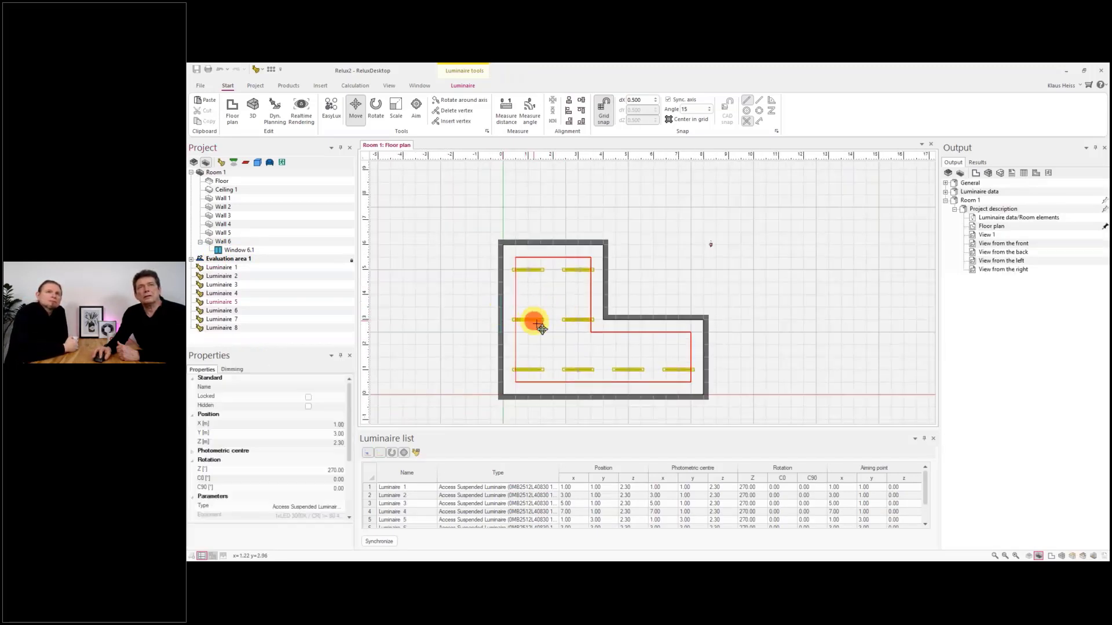
pyautogui.click(534, 320)
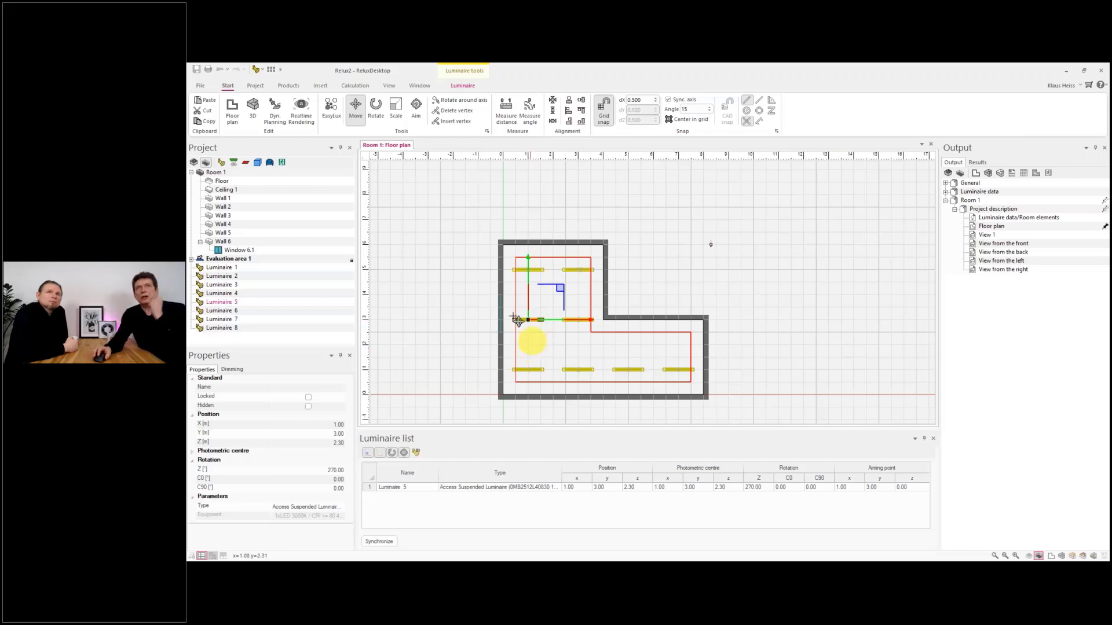
pyautogui.click(443, 295)
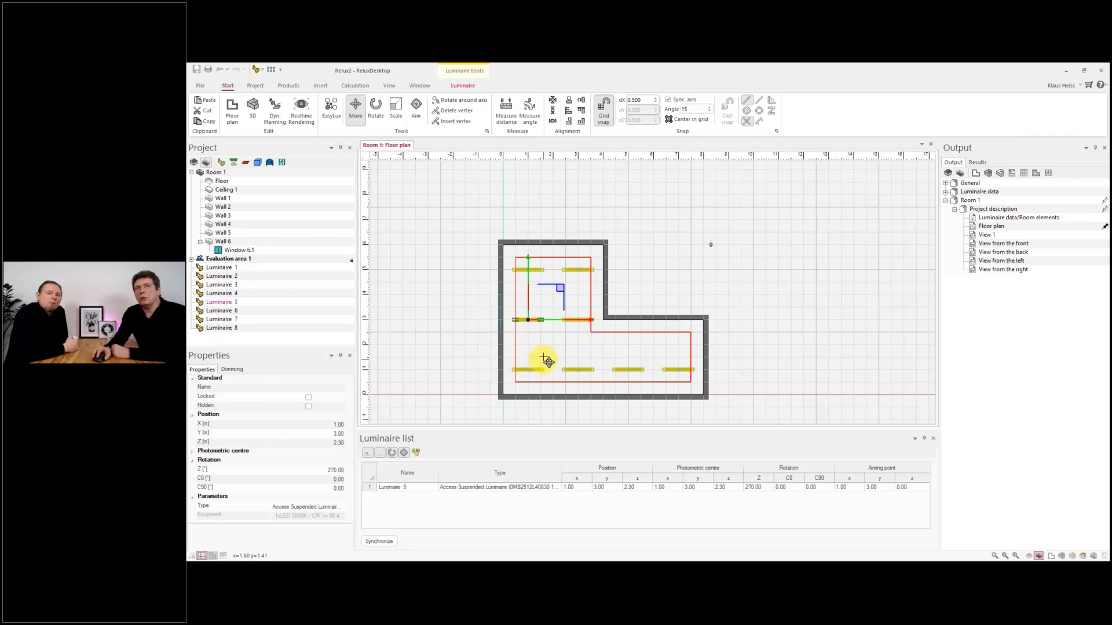
# - Enable uniaxial object rotation both after placing and after moving in the program's Tools settings, keeping Move objects as default edit state
pyautogui.click(200, 86)
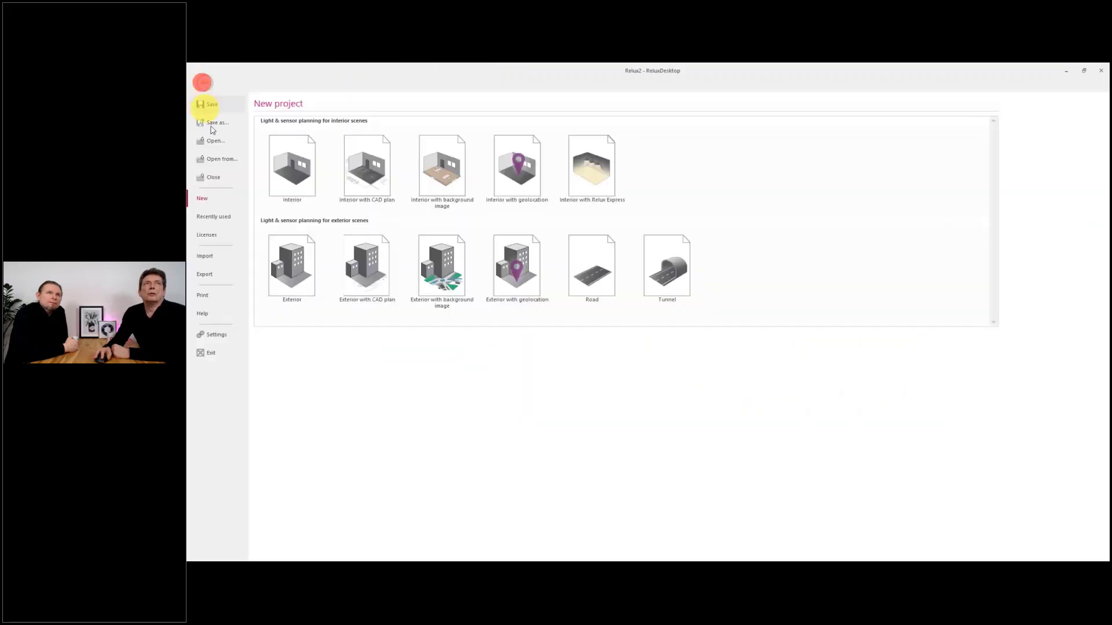
pyautogui.click(214, 334)
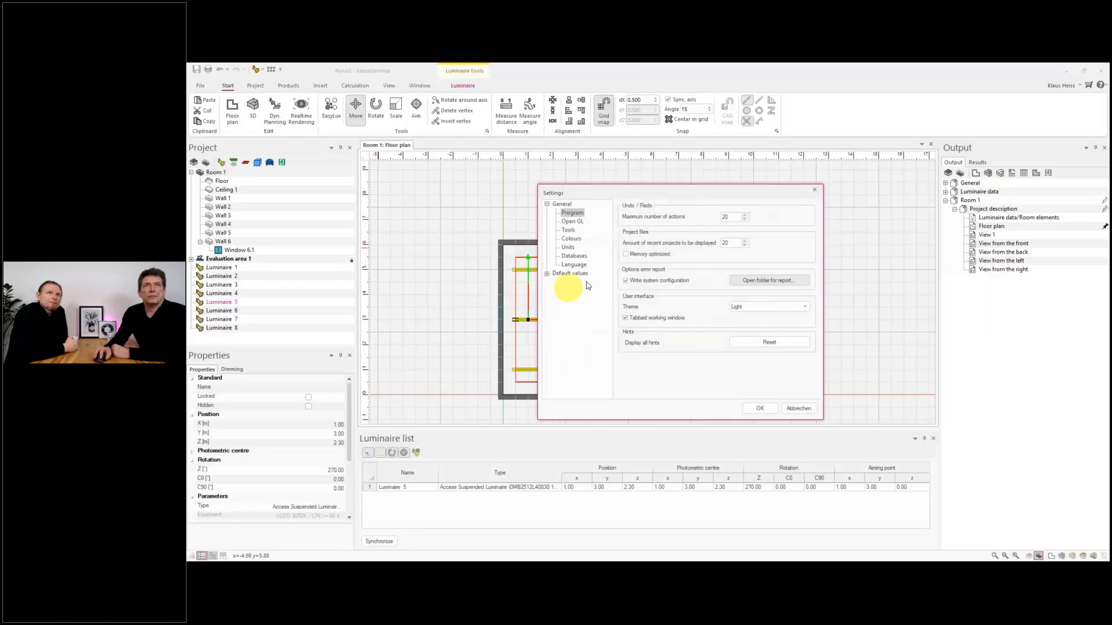
pyautogui.click(574, 231)
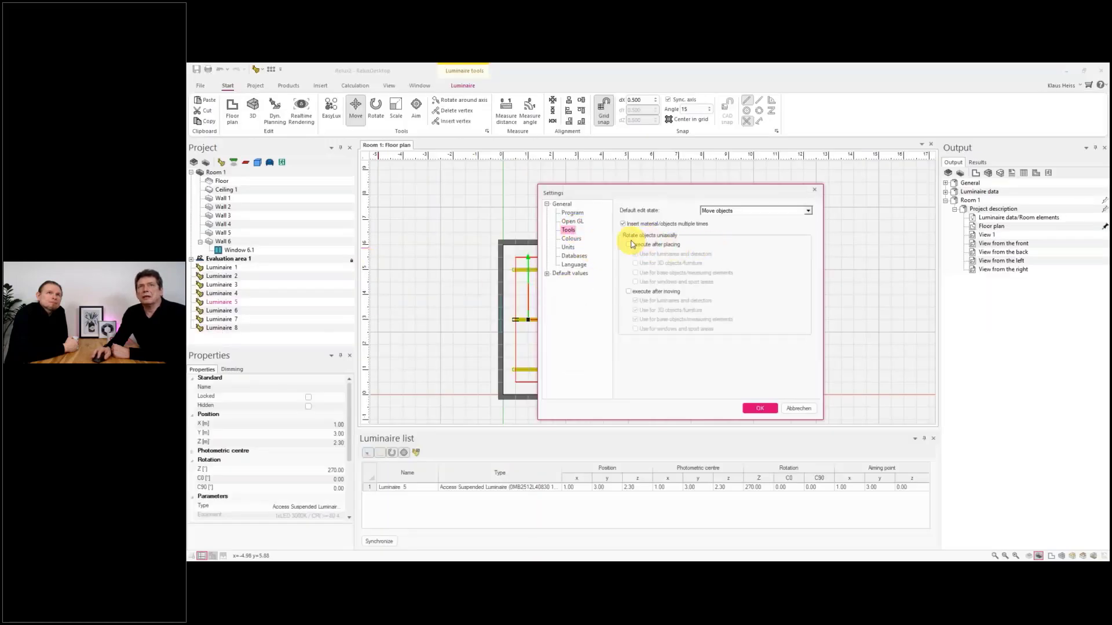
pyautogui.click(808, 212)
pyautogui.click(809, 212)
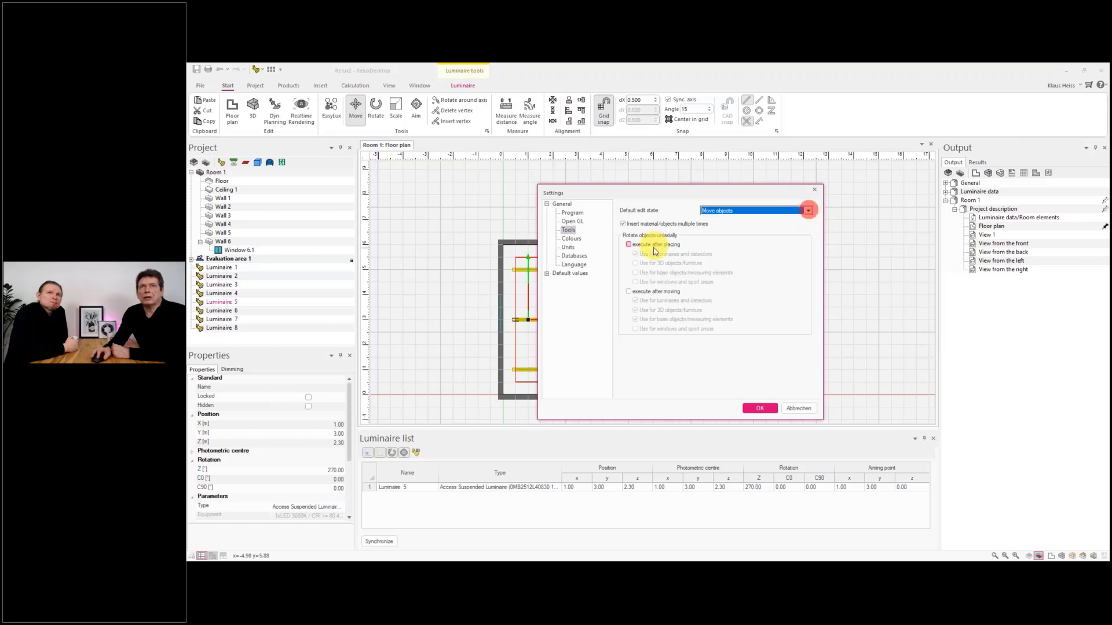
pyautogui.click(628, 244)
pyautogui.click(628, 293)
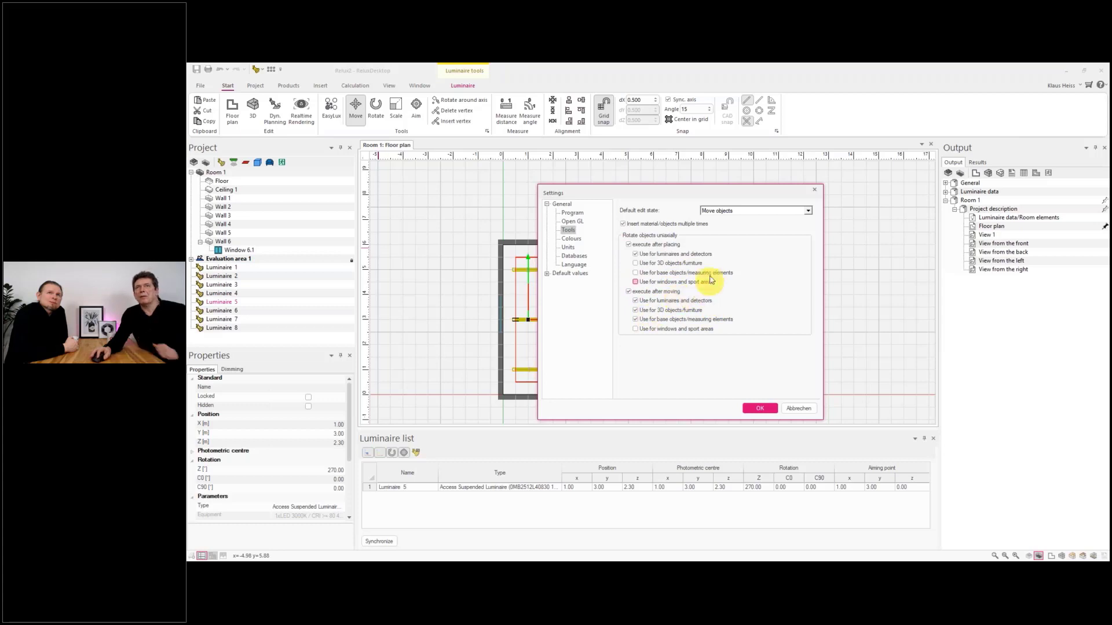
pyautogui.click(755, 405)
# - Move Luminaire 5 to X 3.00, Y 1.50 on the floor plan and rotate it to 60° about Z
pyautogui.moveTo(565, 295); pyautogui.dragTo(595, 326)
pyautogui.click(606, 325)
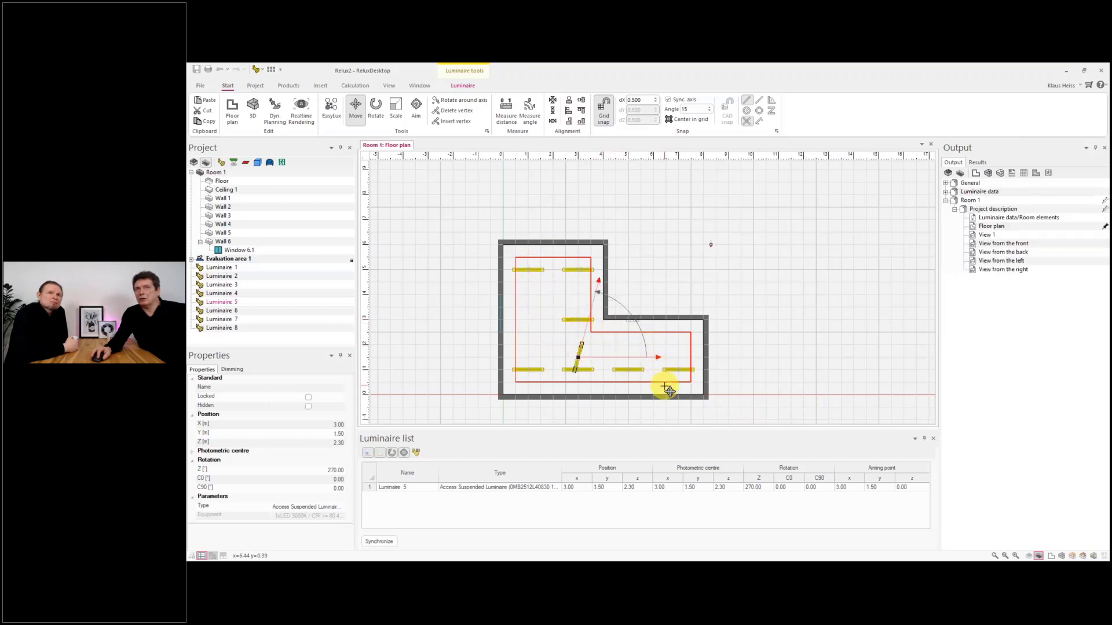
pyautogui.click(597, 334)
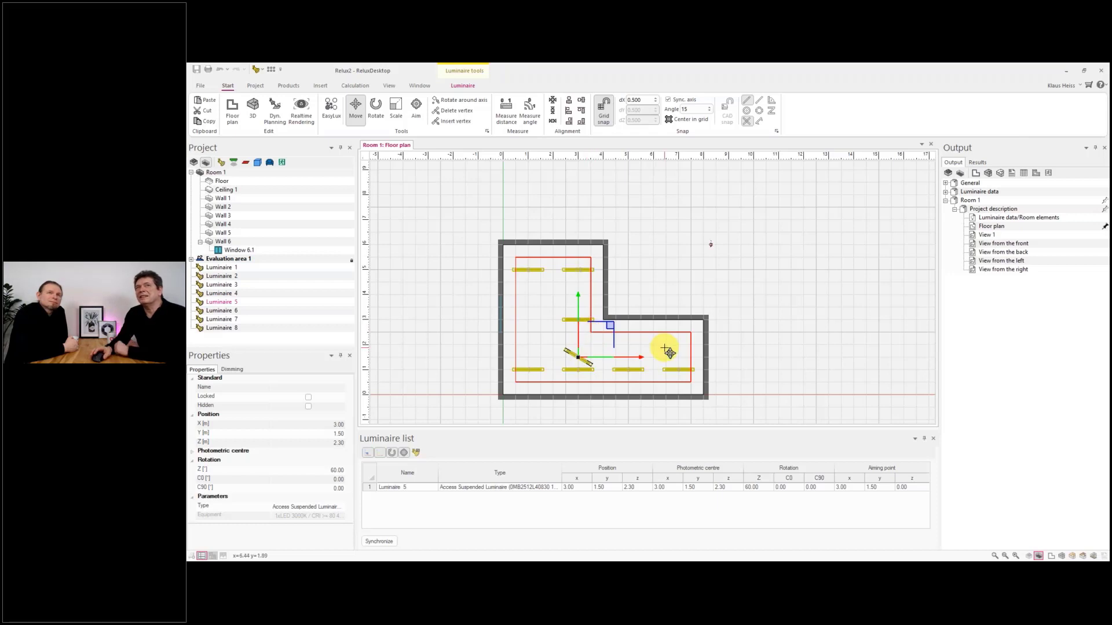
# - Turn off uniaxial object rotation after placing and after moving in the program's Tools settings
pyautogui.click(194, 86)
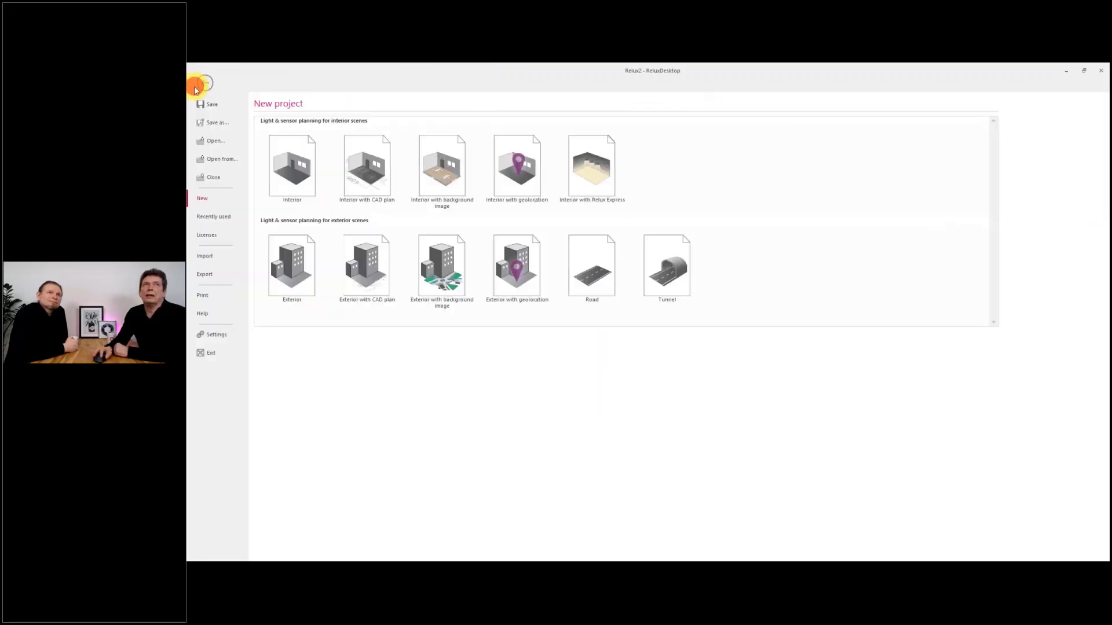
pyautogui.click(218, 334)
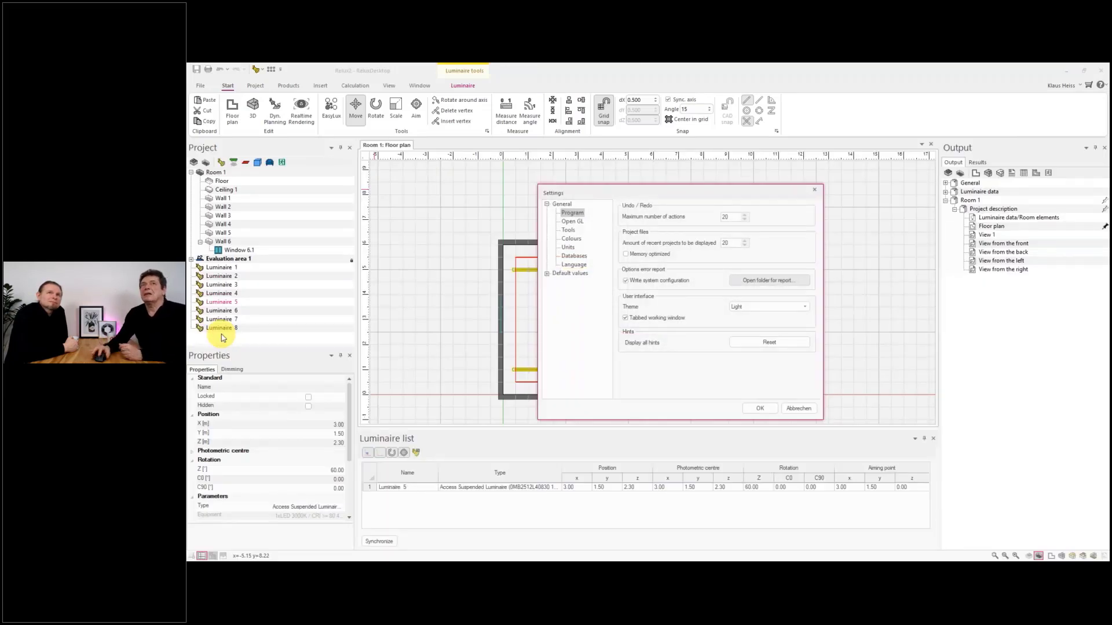
pyautogui.click(571, 222)
pyautogui.click(568, 230)
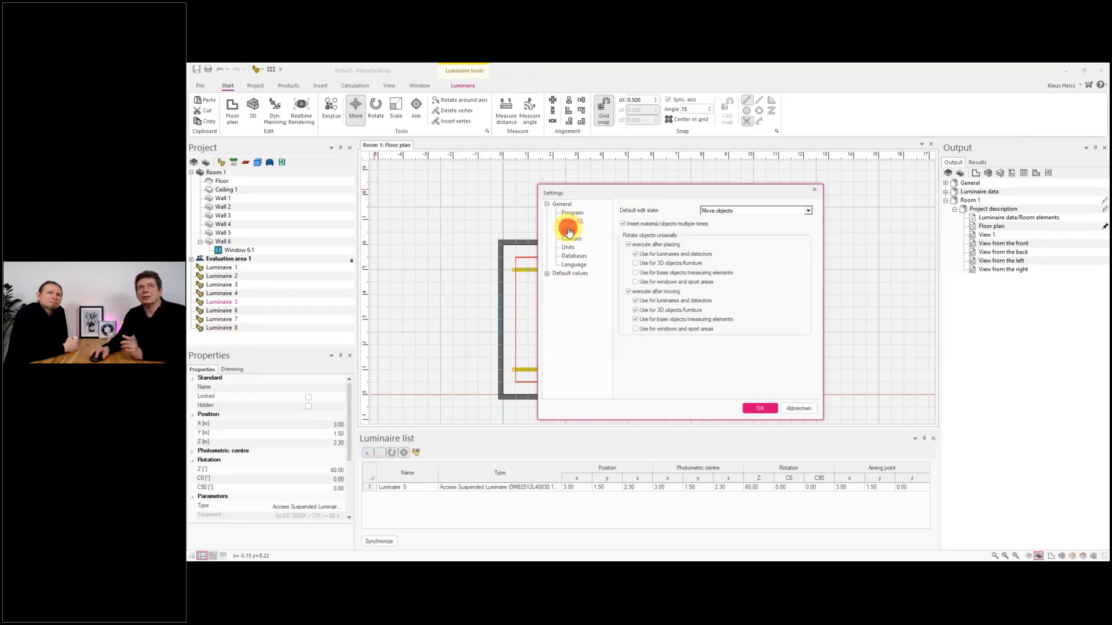
pyautogui.click(628, 245)
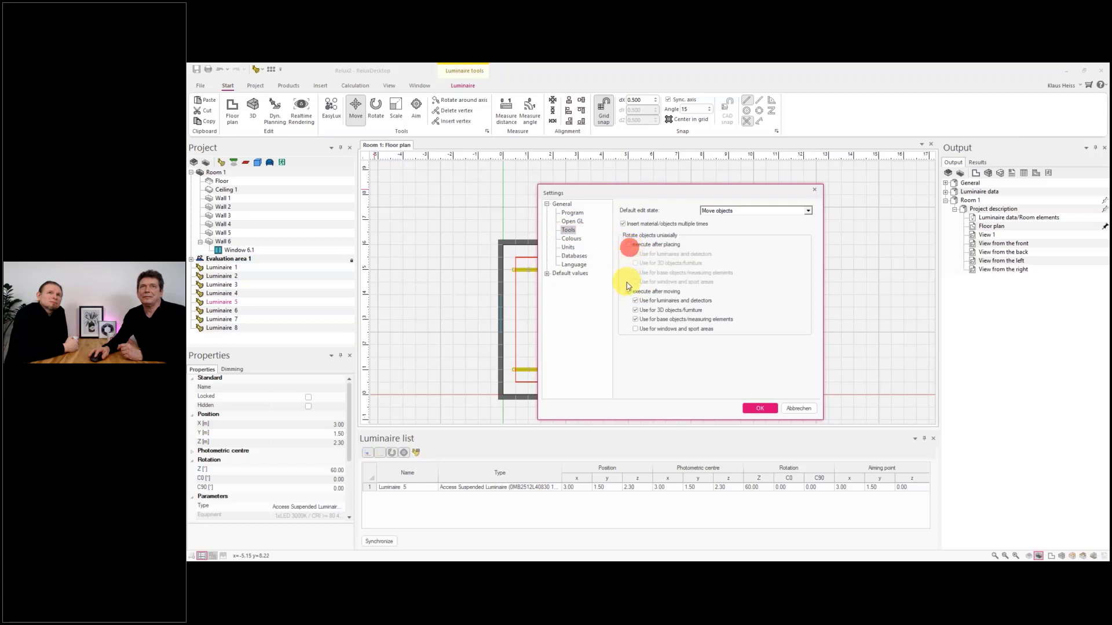
pyautogui.click(629, 291)
pyautogui.click(758, 409)
# - Move Luminaire 7 outside the room to X 10.00, Y 4.50 and rotate it to 15° about Z
pyautogui.click(528, 270)
pyautogui.moveTo(563, 241); pyautogui.dragTo(792, 258)
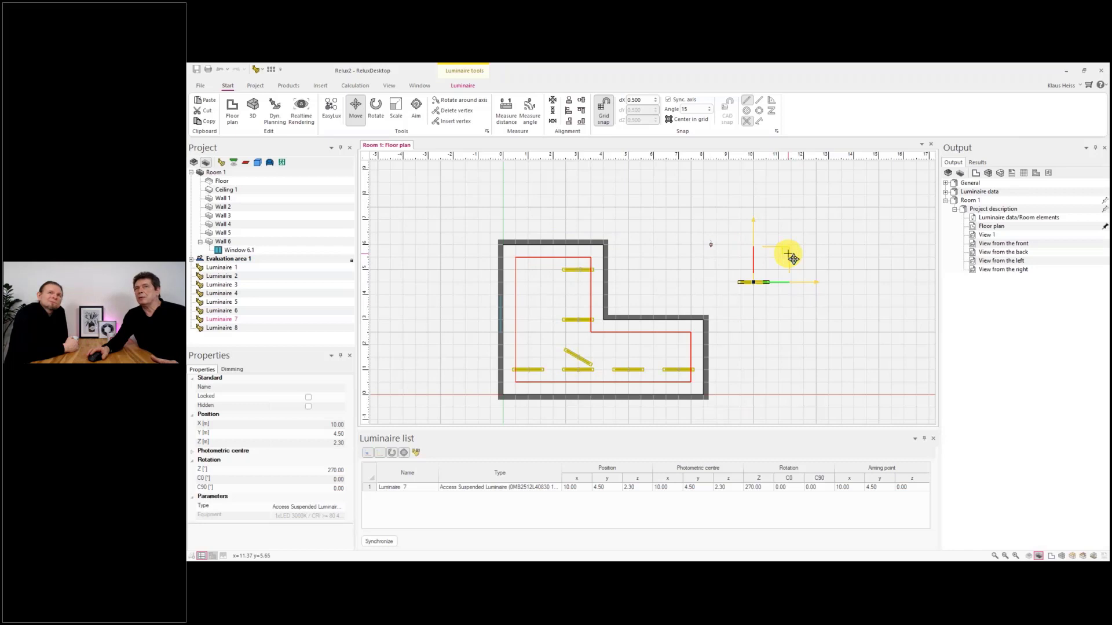
pyautogui.moveTo(792, 258); pyautogui.dragTo(819, 255)
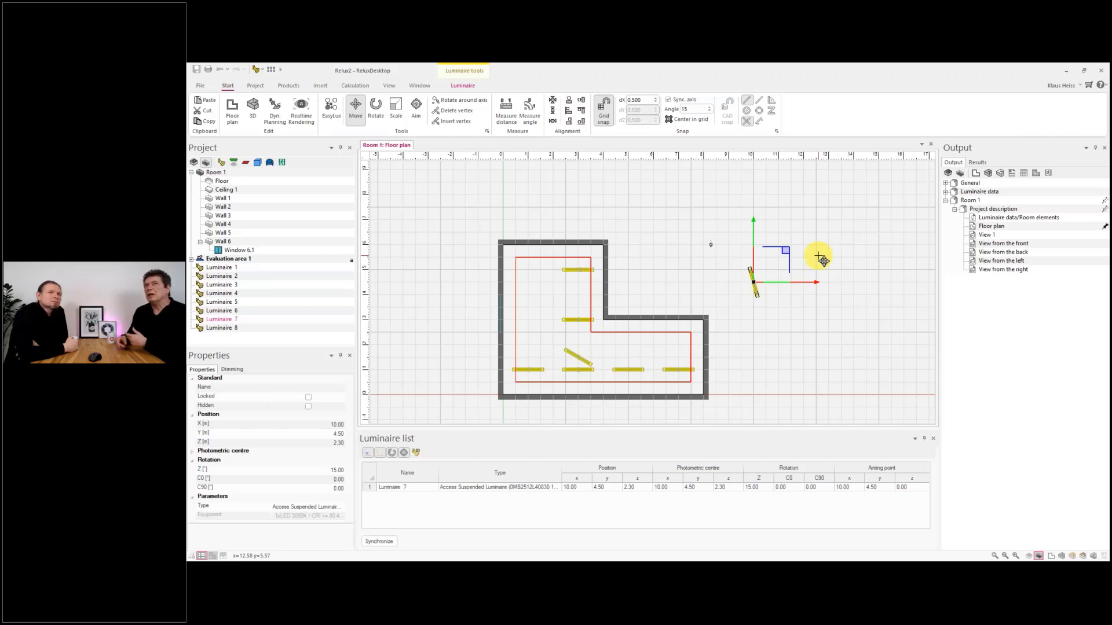
# - Move Luminaire 7 back inside the room to X 1.50, Y 3.50
pyautogui.click(785, 250)
pyautogui.moveTo(785, 250); pyautogui.dragTo(571, 274)
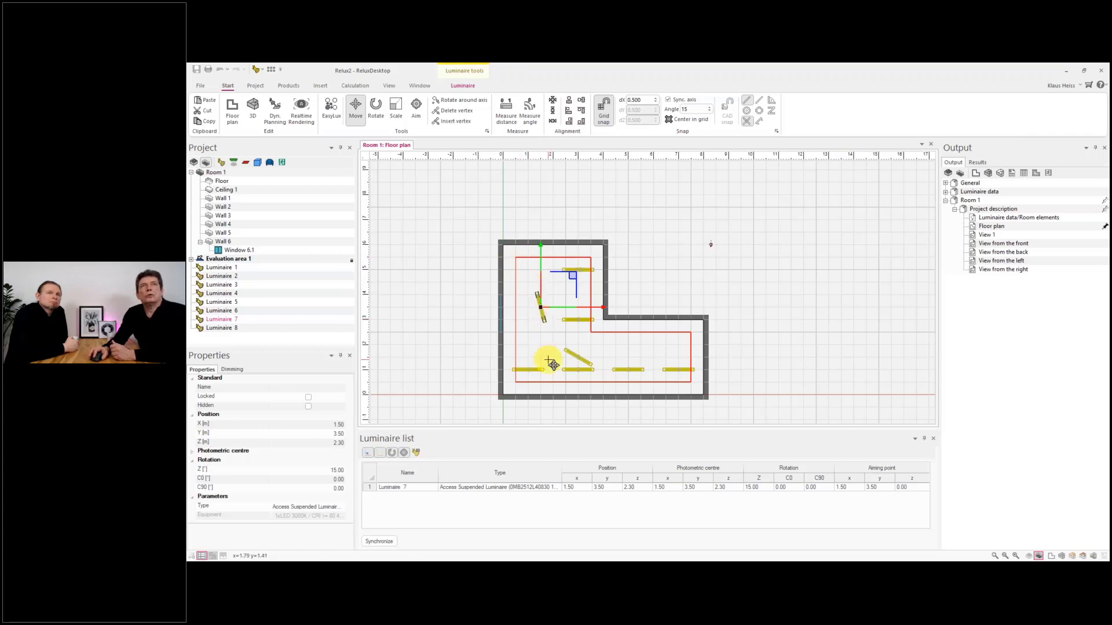
pyautogui.scroll(-4, 549, 360)
pyautogui.scroll(5, 549, 360)
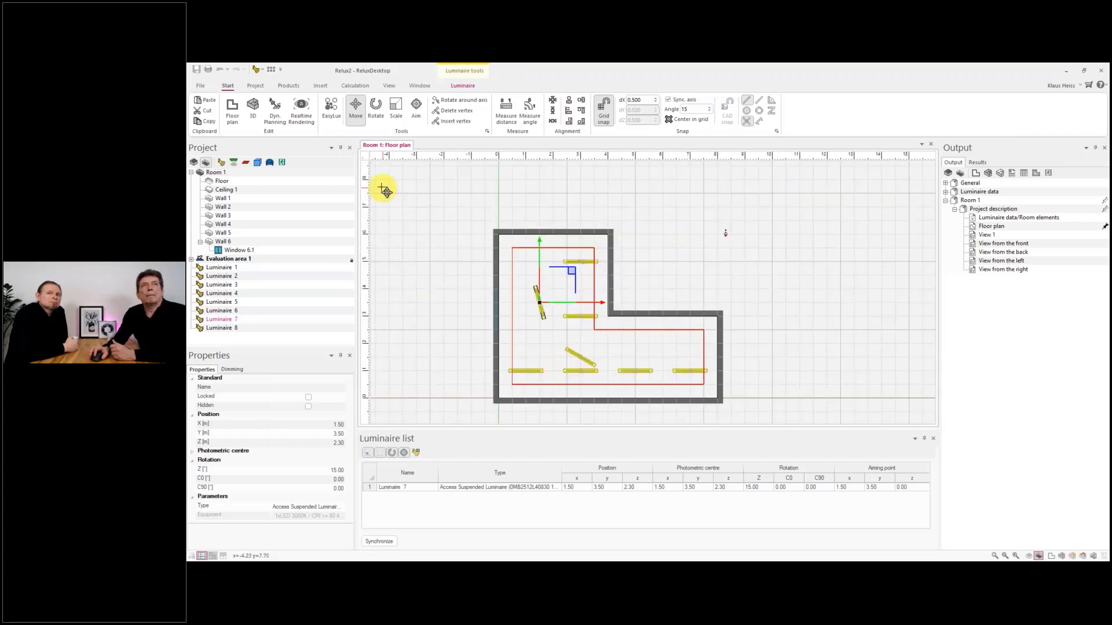
# - Open the Calculation manager for Room 1's artificial light and show the extended expert parameters, focusing on the raster spacing
pyautogui.click(353, 87)
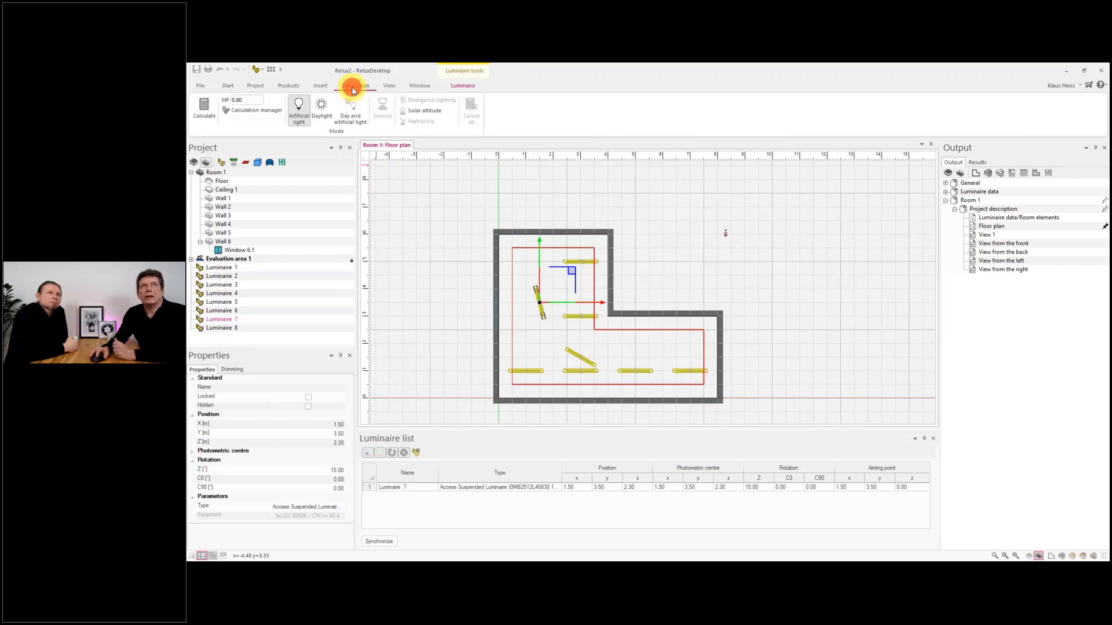
pyautogui.click(254, 110)
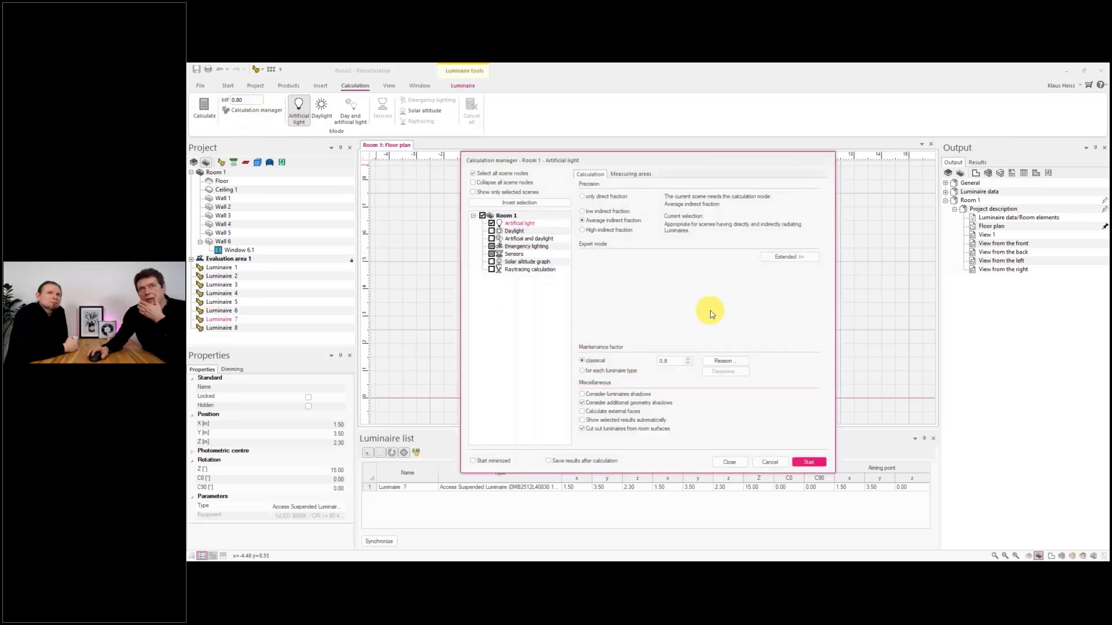
pyautogui.click(784, 257)
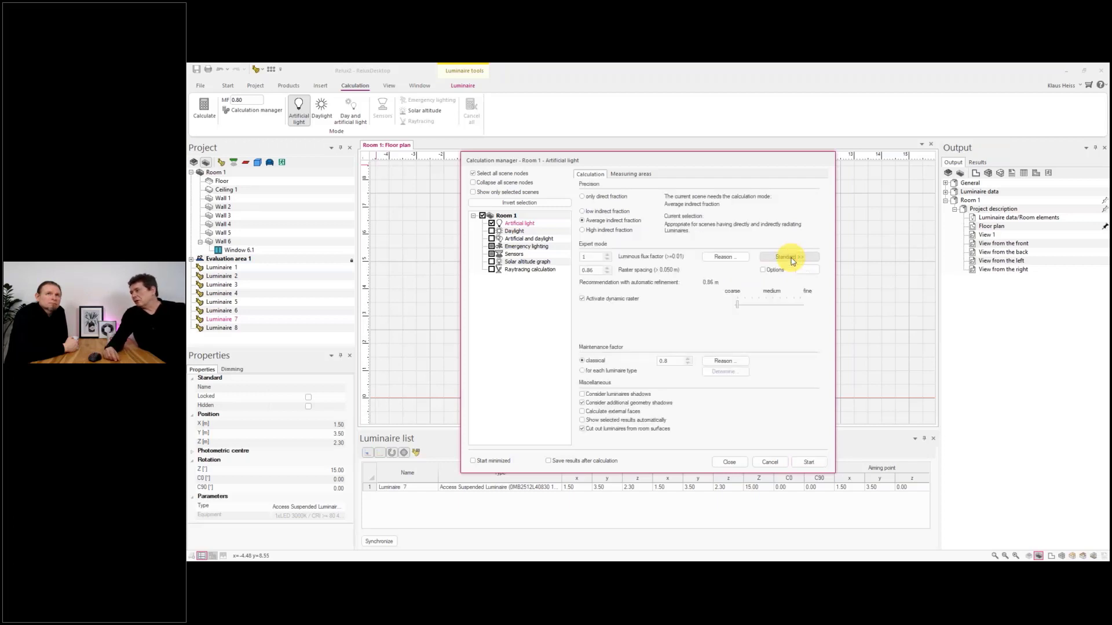
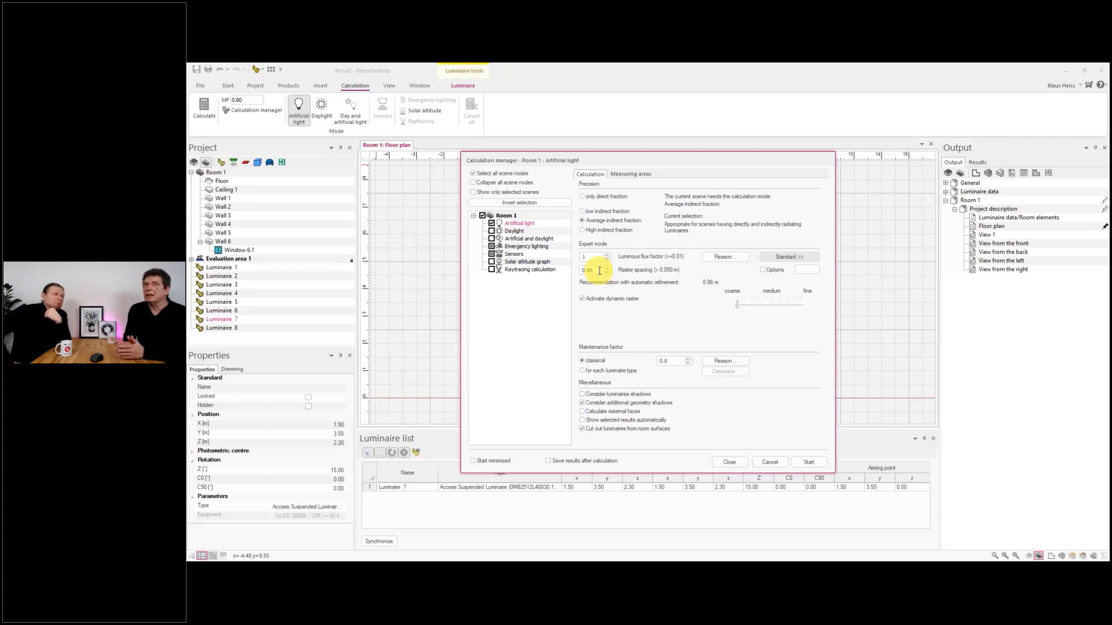
pyautogui.click(597, 270)
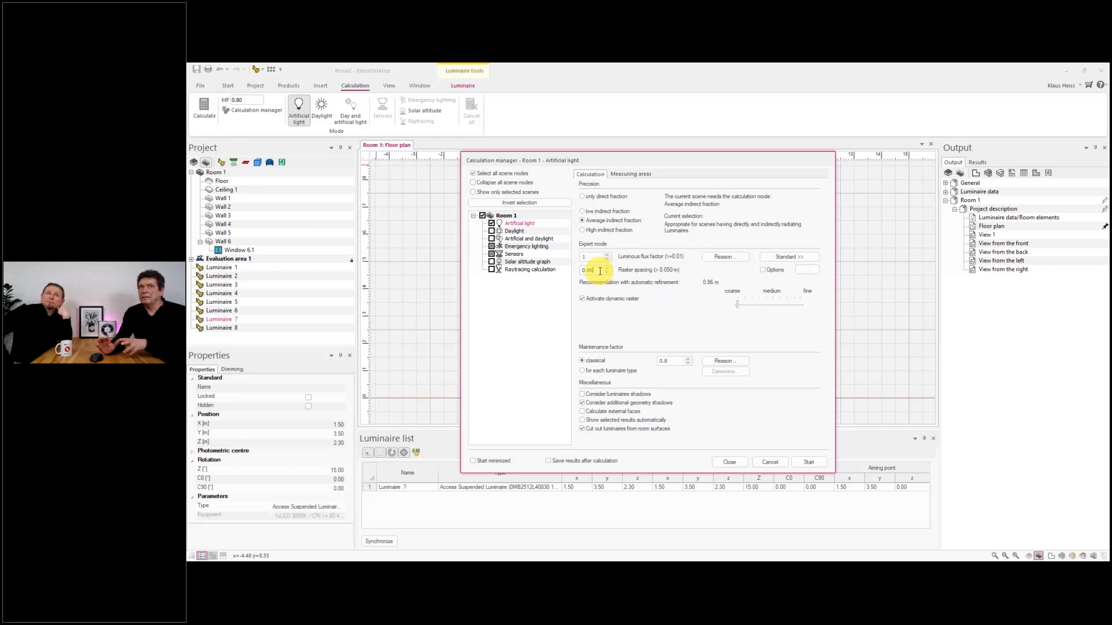
pyautogui.click(594, 271)
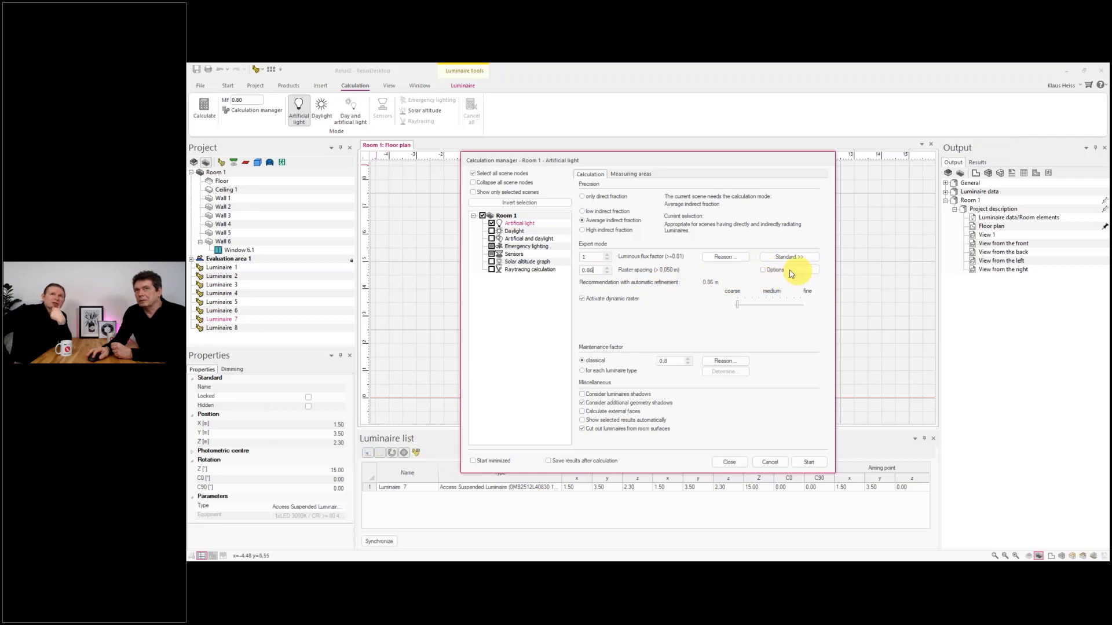
# - Activate the expert mode options for the artificial light calculation, acknowledge the note, and open the RlxCalc settings
pyautogui.click(762, 270)
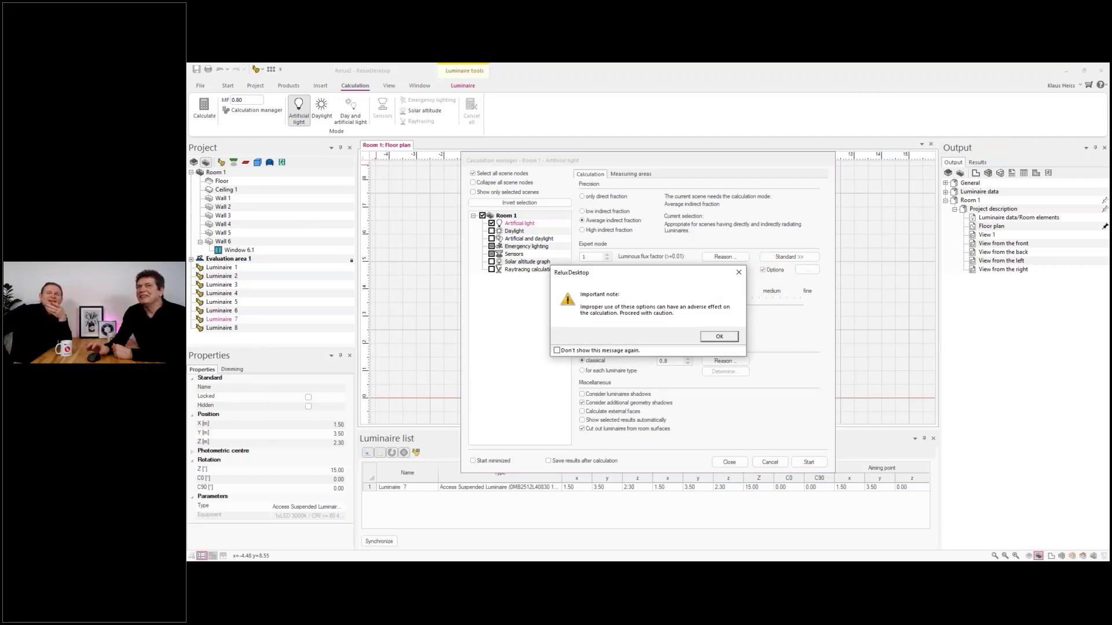
pyautogui.click(728, 341)
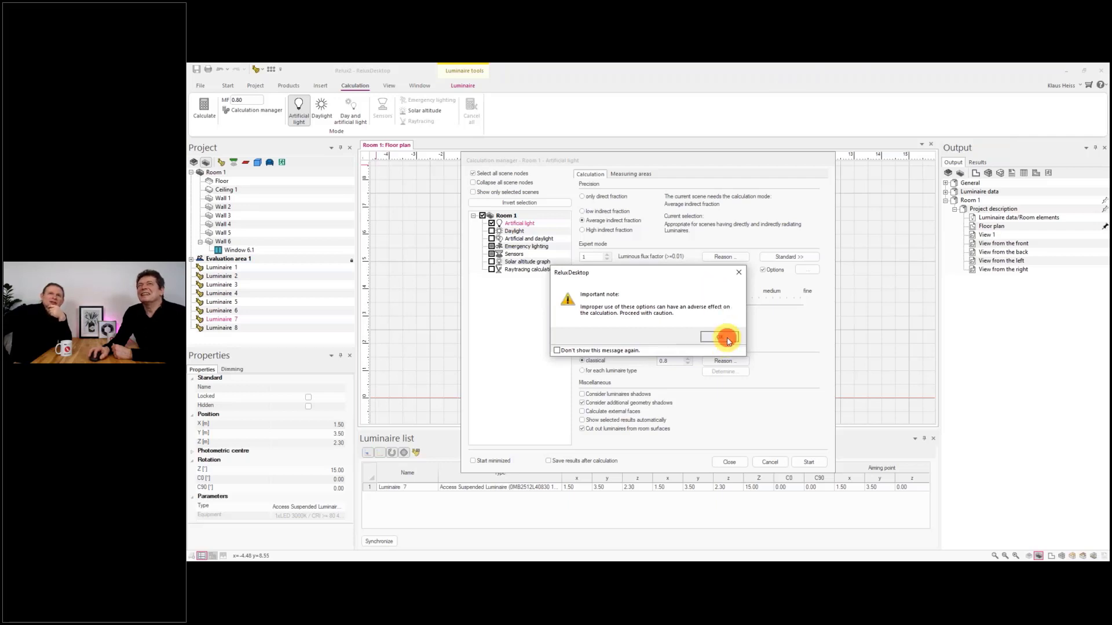
pyautogui.click(806, 270)
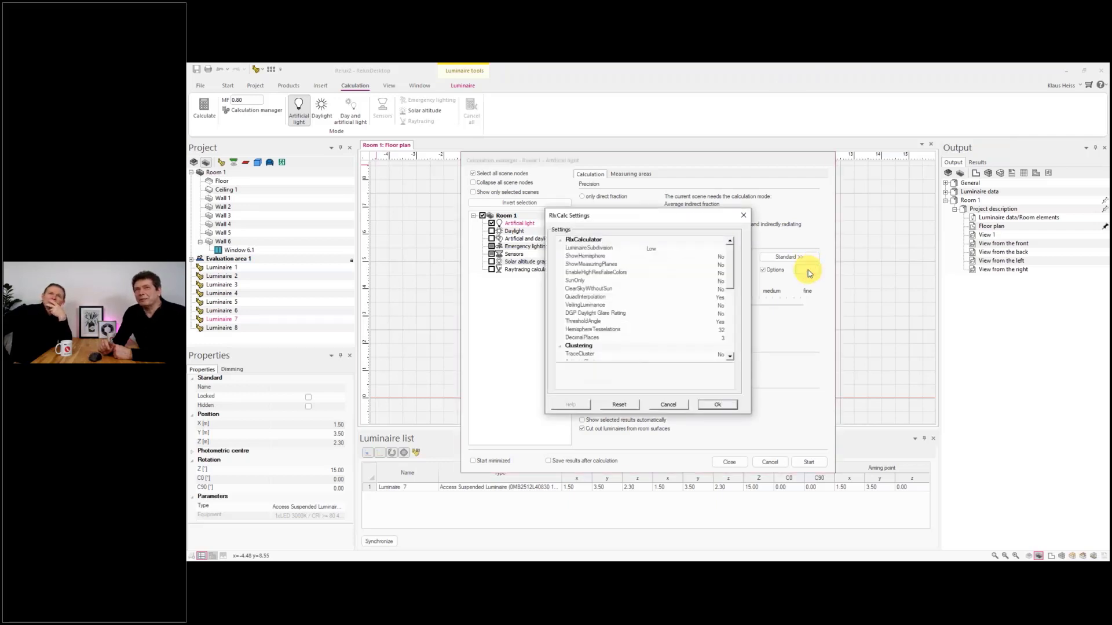
# - Examine the RlxCalc settings from LuminaireSubdivision through Clustering, Visibility Grid and OpenMP variables, then leave them without changes
pyautogui.scroll(-5, 717, 266)
pyautogui.scroll(-1, 713, 280)
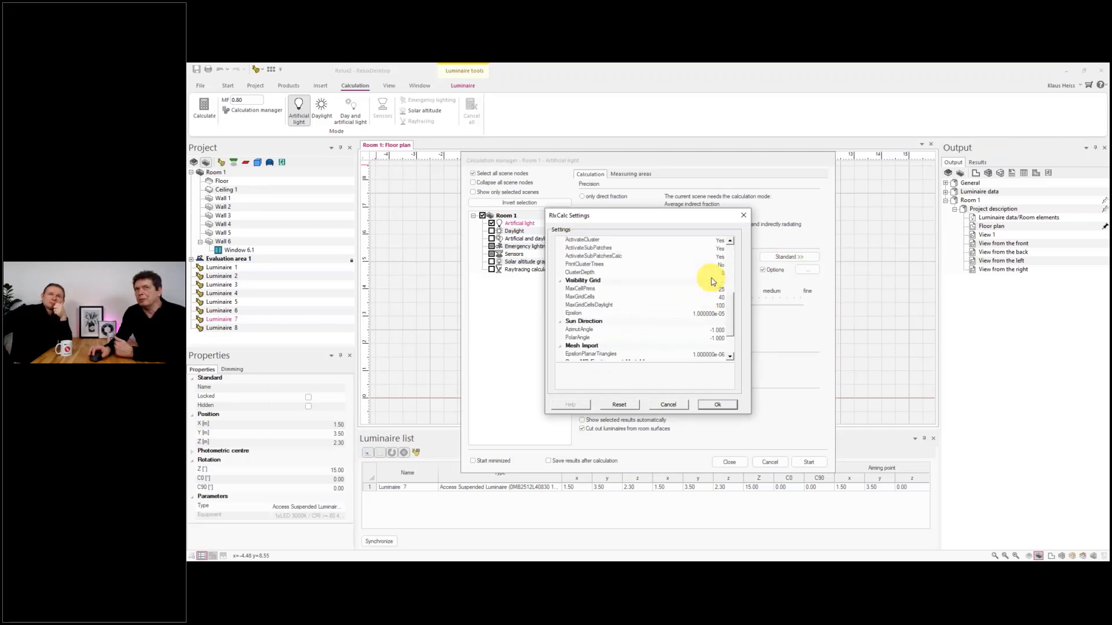
pyautogui.scroll(3, 713, 281)
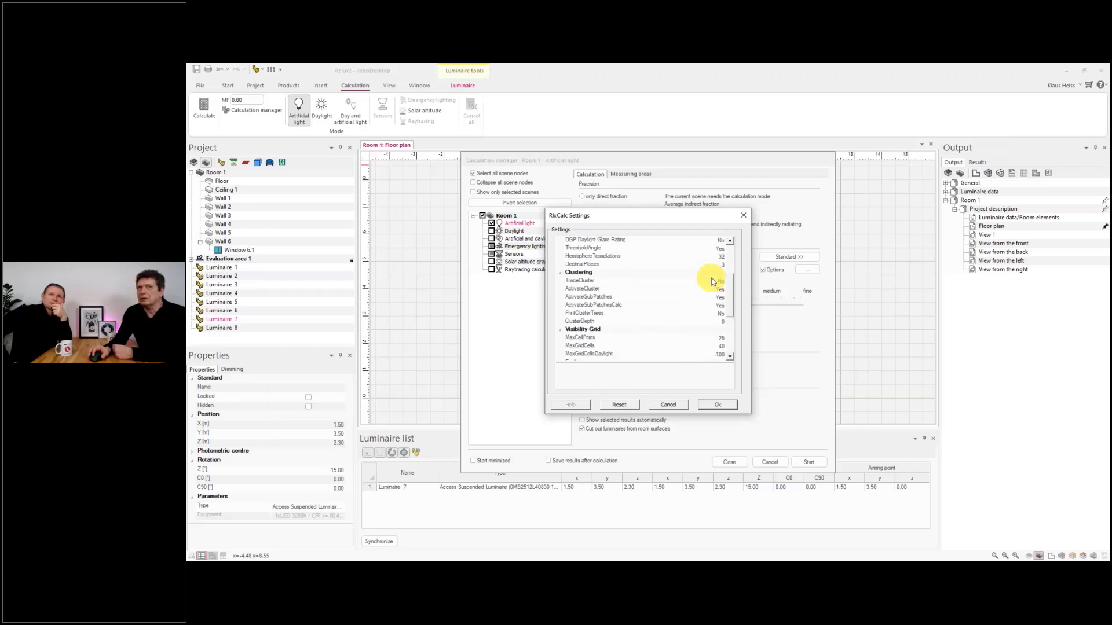
pyautogui.scroll(4, 713, 280)
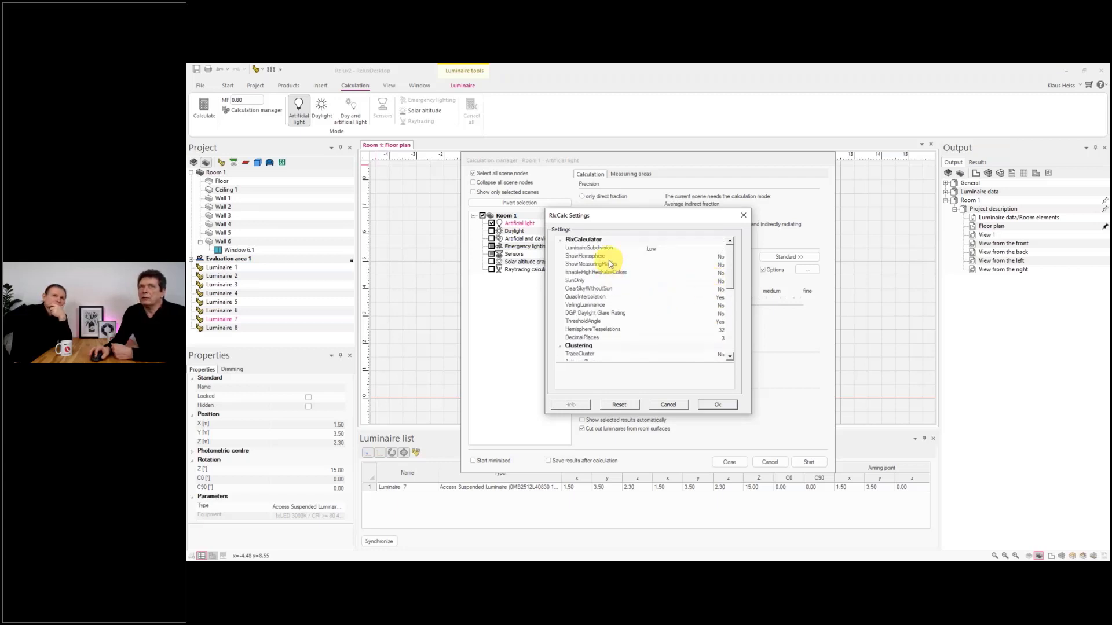
pyautogui.click(588, 249)
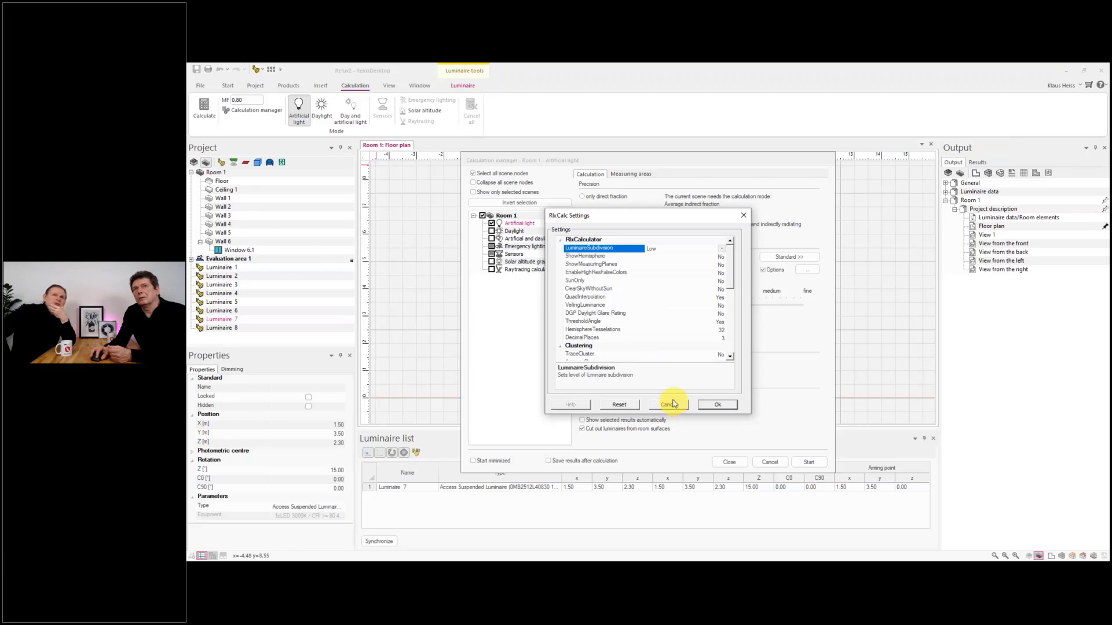
pyautogui.scroll(-3, 640, 318)
pyautogui.scroll(-1, 640, 320)
pyautogui.scroll(-3, 640, 320)
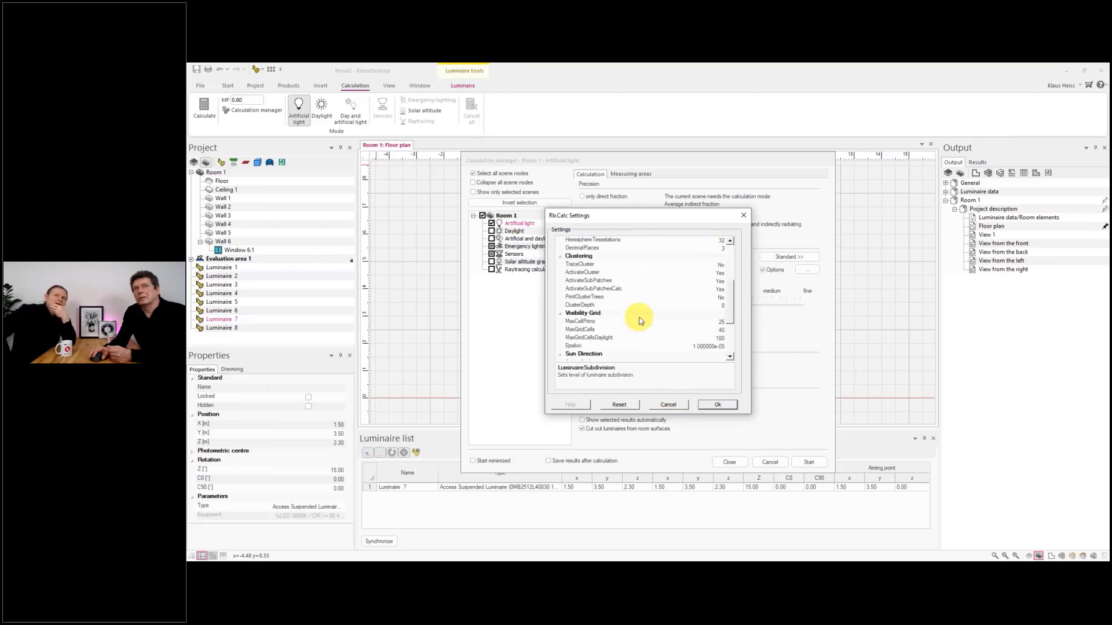
pyautogui.scroll(-3, 640, 320)
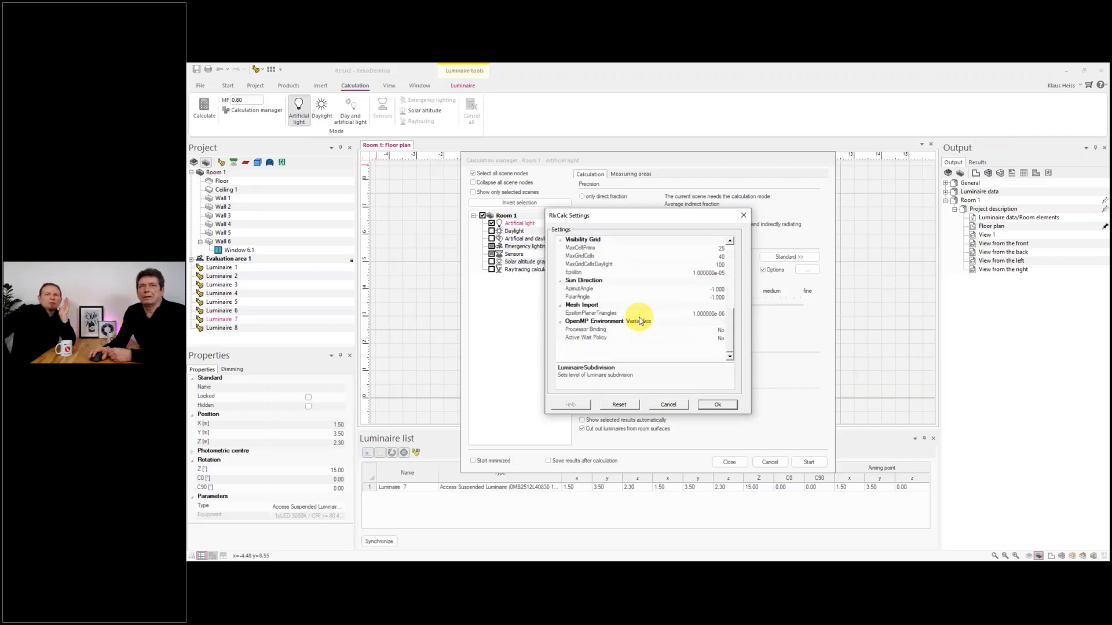
pyautogui.scroll(4, 640, 320)
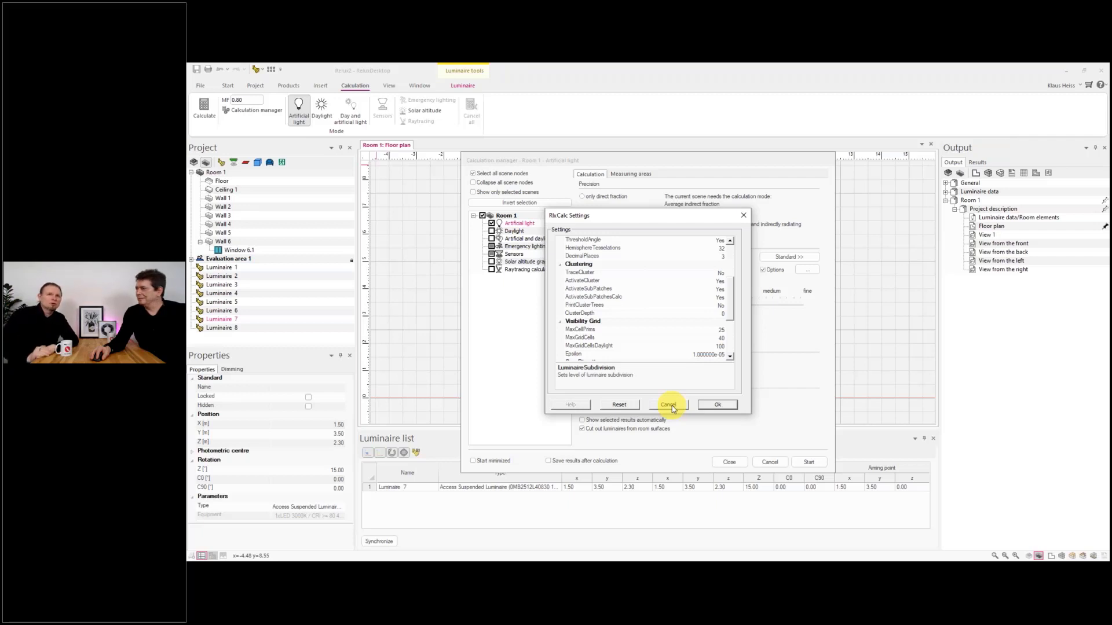
pyautogui.click(669, 404)
# - Activate expert mode for Room 1's raytracing calculation, view the Radiance parameters, and close them without changes
pyautogui.click(529, 270)
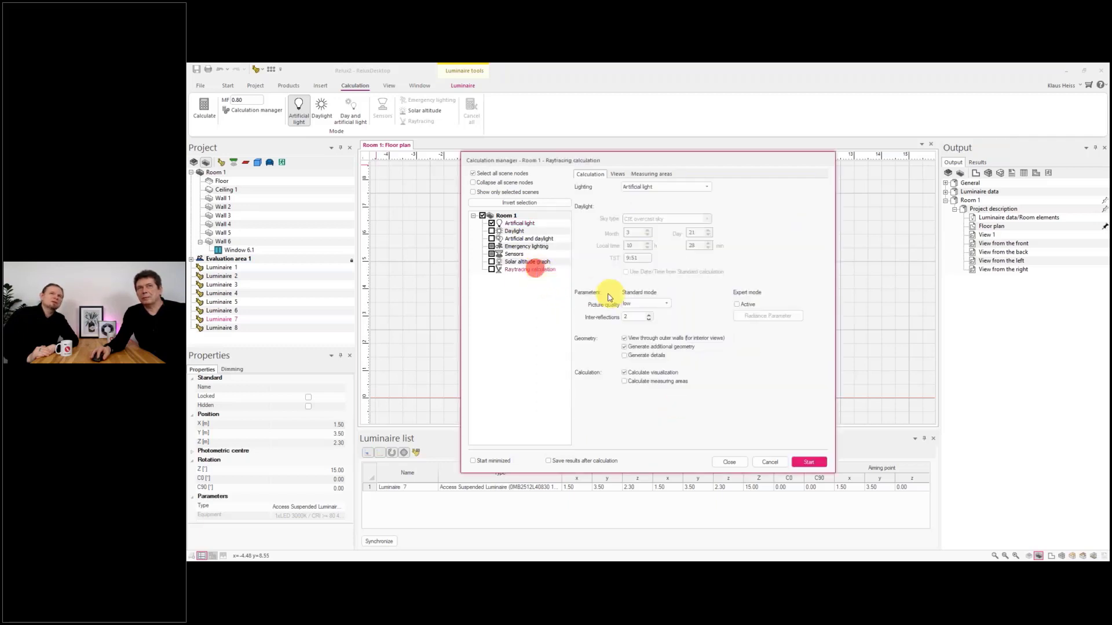
pyautogui.click(740, 306)
pyautogui.click(756, 320)
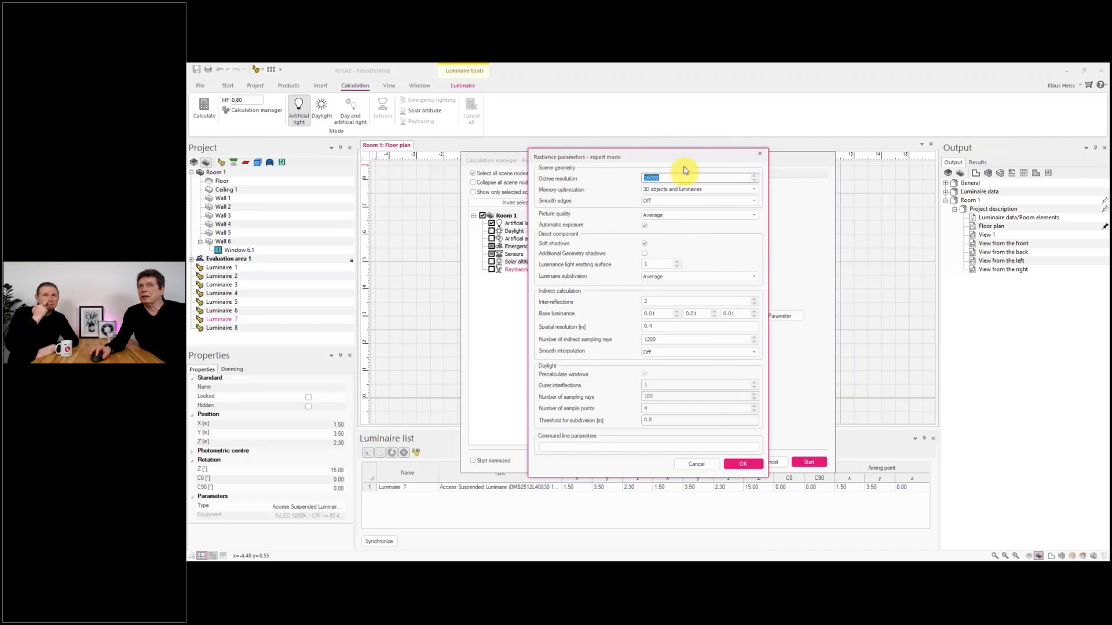
pyautogui.click(693, 462)
# - Include the raytracing calculation in Room 1's calculation run and reopen its Radiance parameters
pyautogui.click(491, 269)
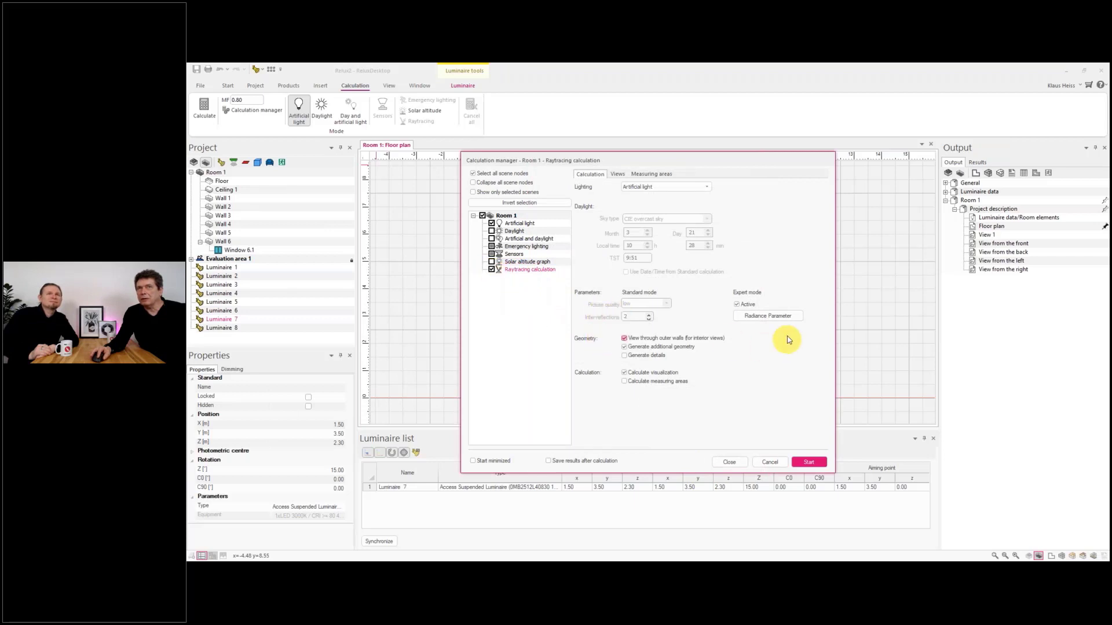
pyautogui.click(768, 316)
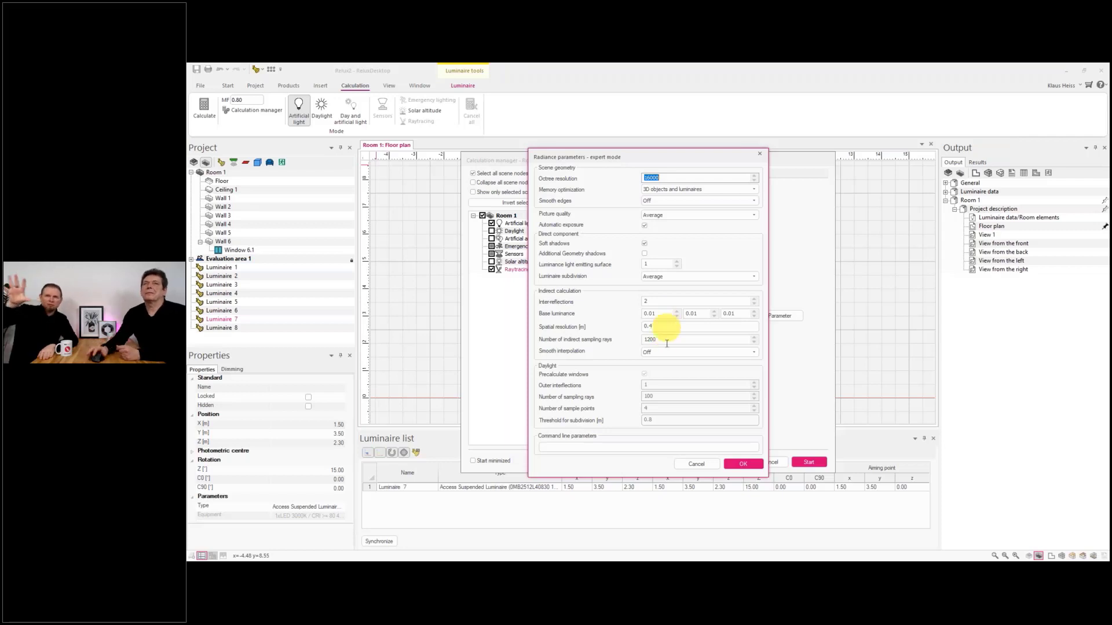
# - Close the Radiance parameters and the Calculation manager without applying changes or starting a calculation
pyautogui.click(695, 464)
pyautogui.click(770, 462)
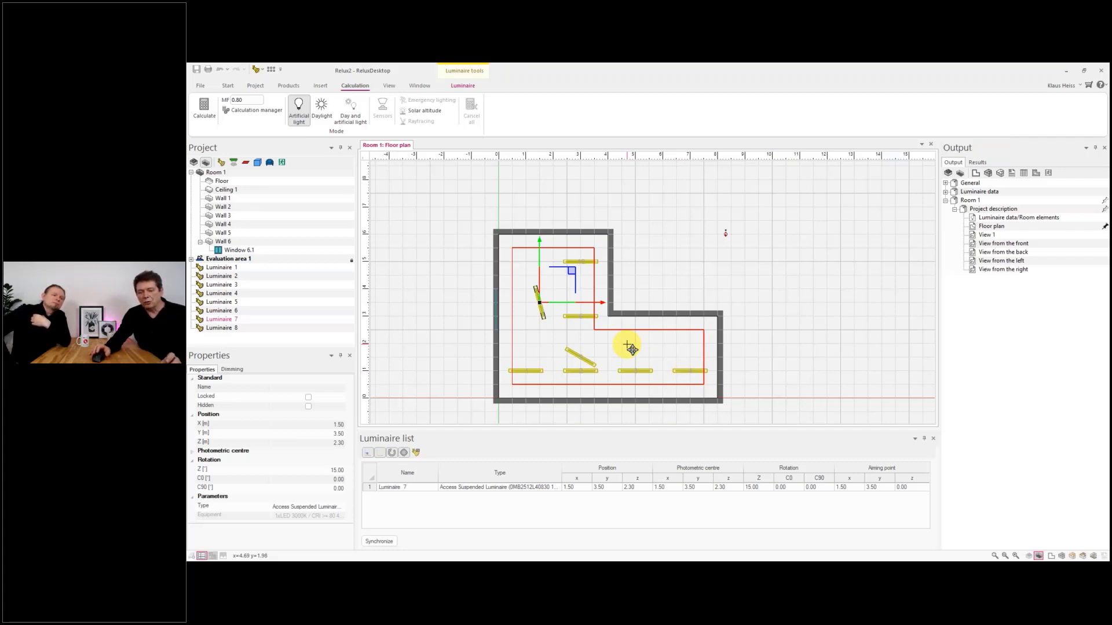
# - Open the INI Manager, look through its settings, and collapse the Tunnel Settings, Street default and Street Settings groups
pyautogui.hotkey('ctrl', 'shift', 'i')
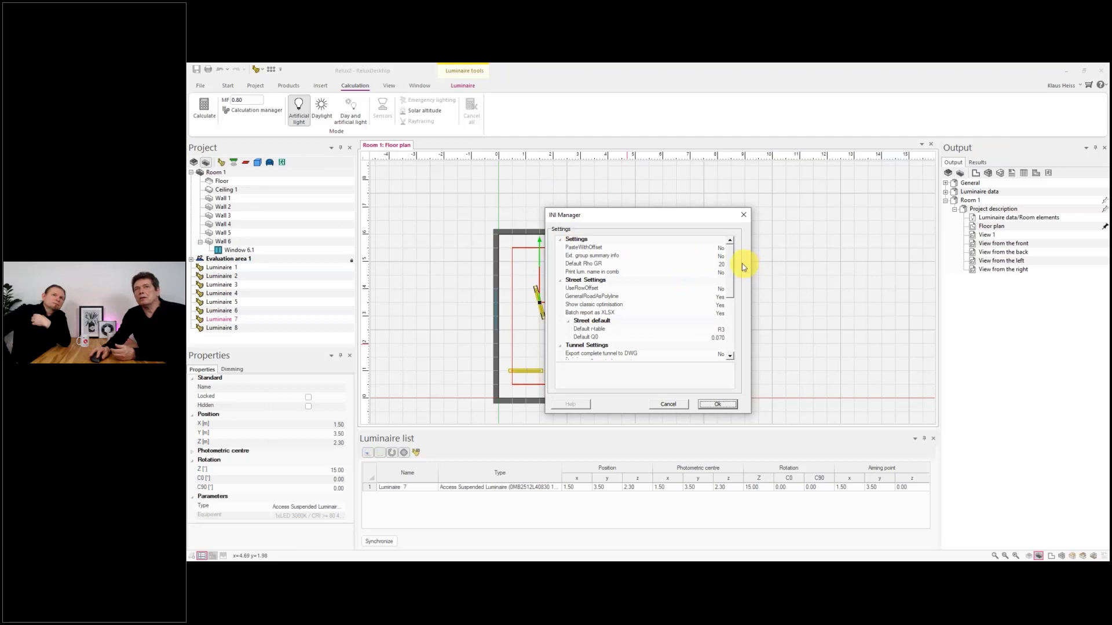
pyautogui.moveTo(730, 262); pyautogui.dragTo(731, 290)
pyautogui.click(560, 296)
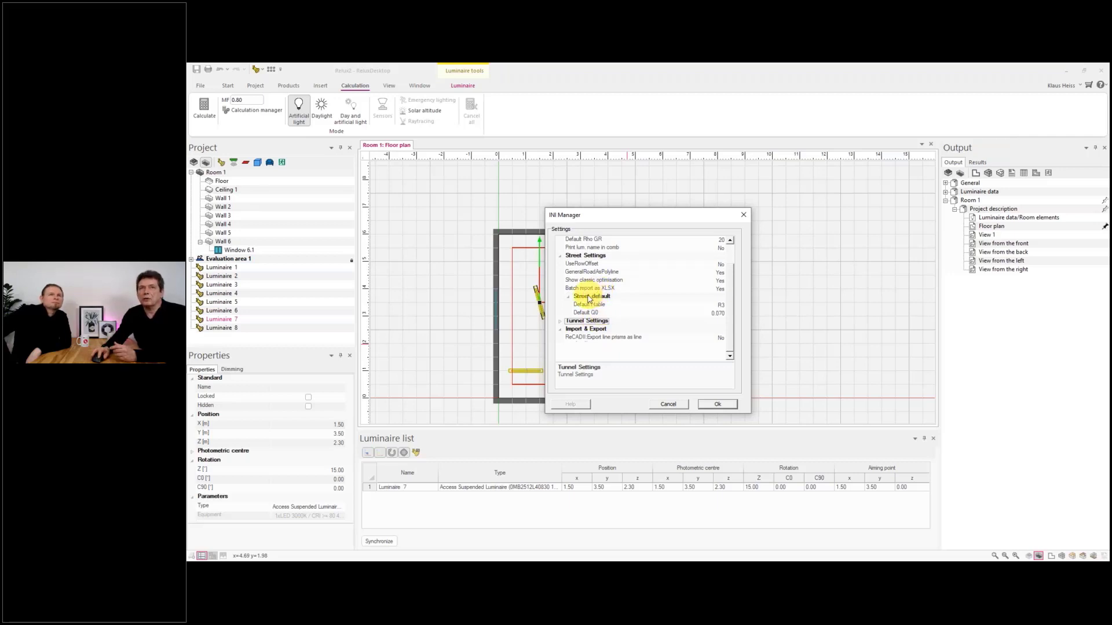
pyautogui.click(569, 297)
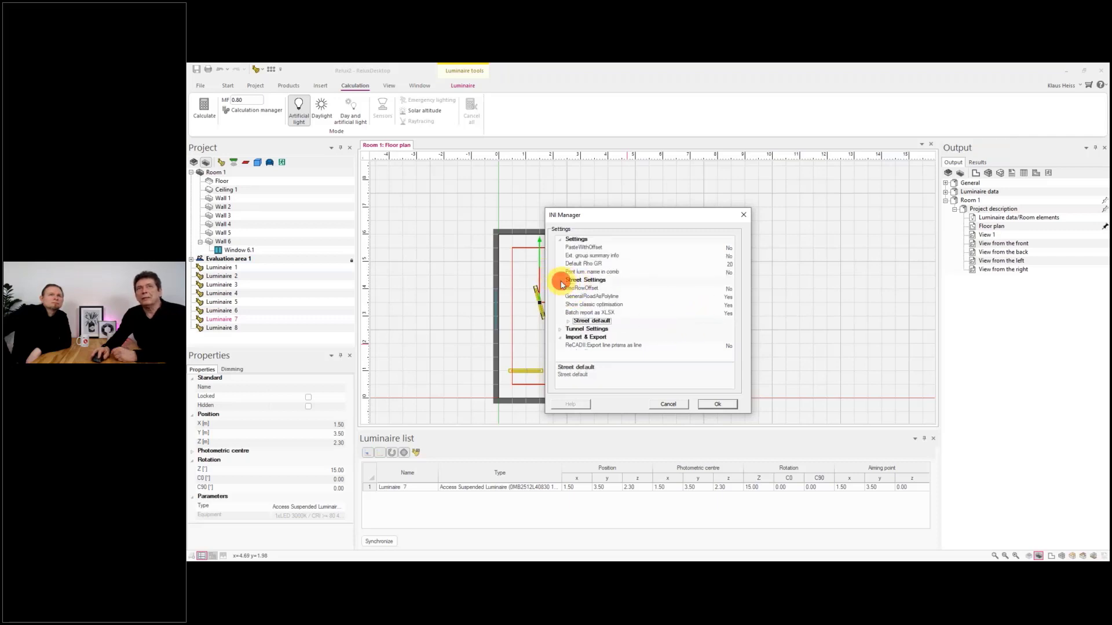
pyautogui.click(560, 282)
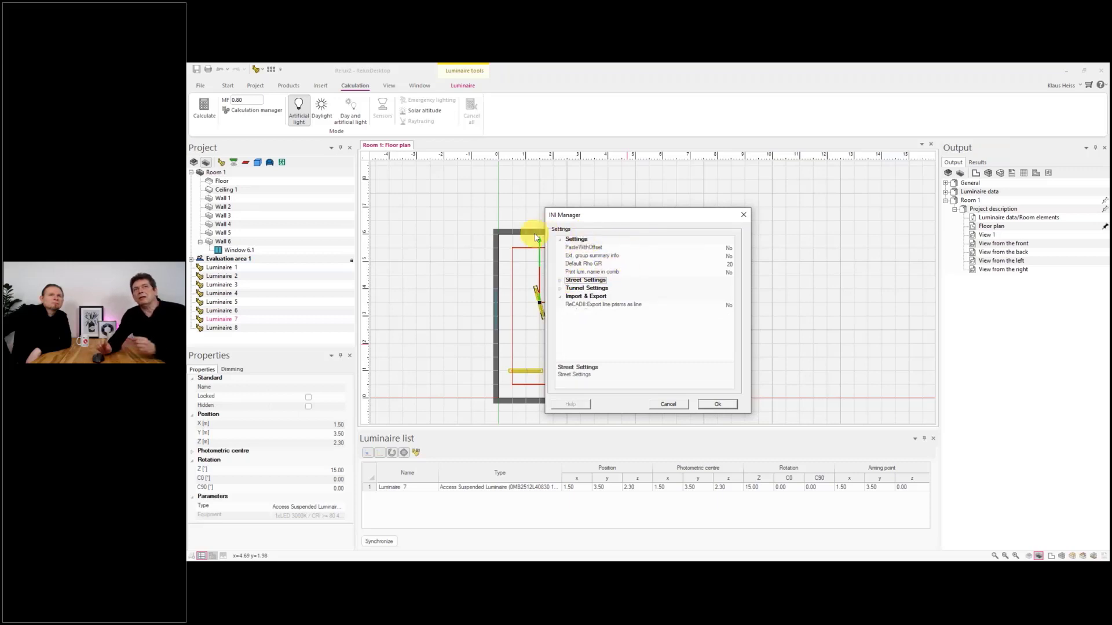
# - Set PasteWithOffset to Yes in the INI Manager and apply it
pyautogui.click(642, 248)
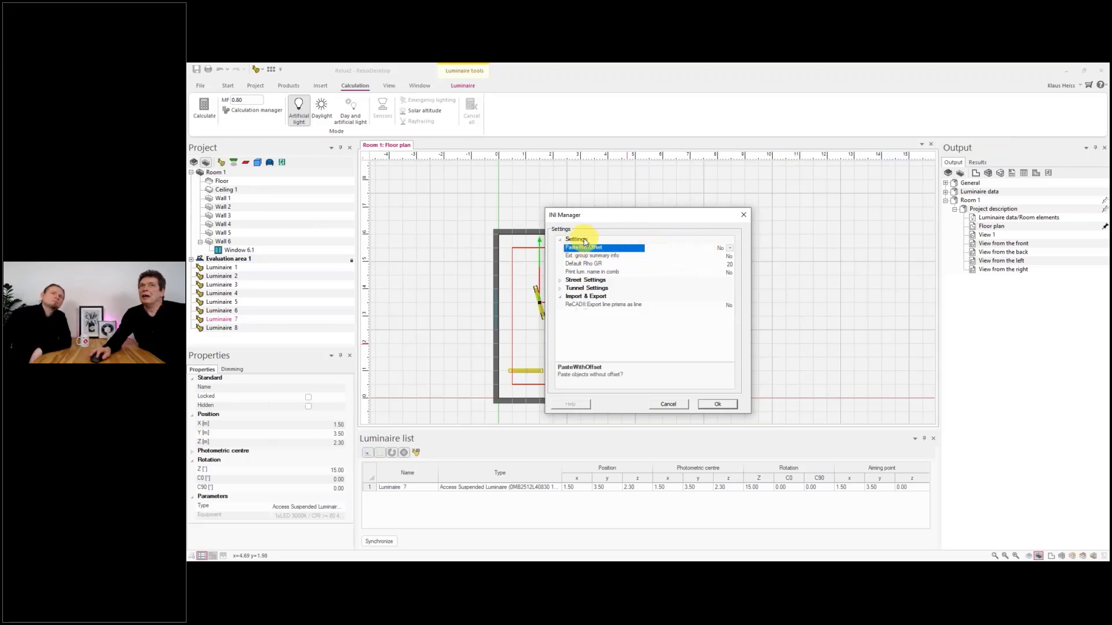
pyautogui.click(729, 248)
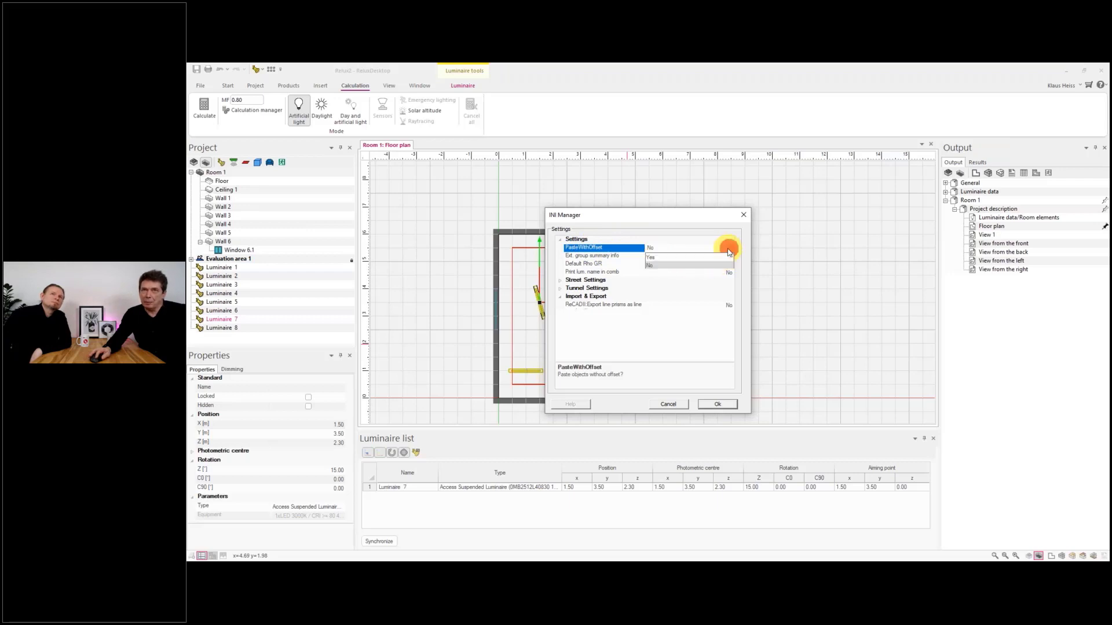
pyautogui.click(690, 256)
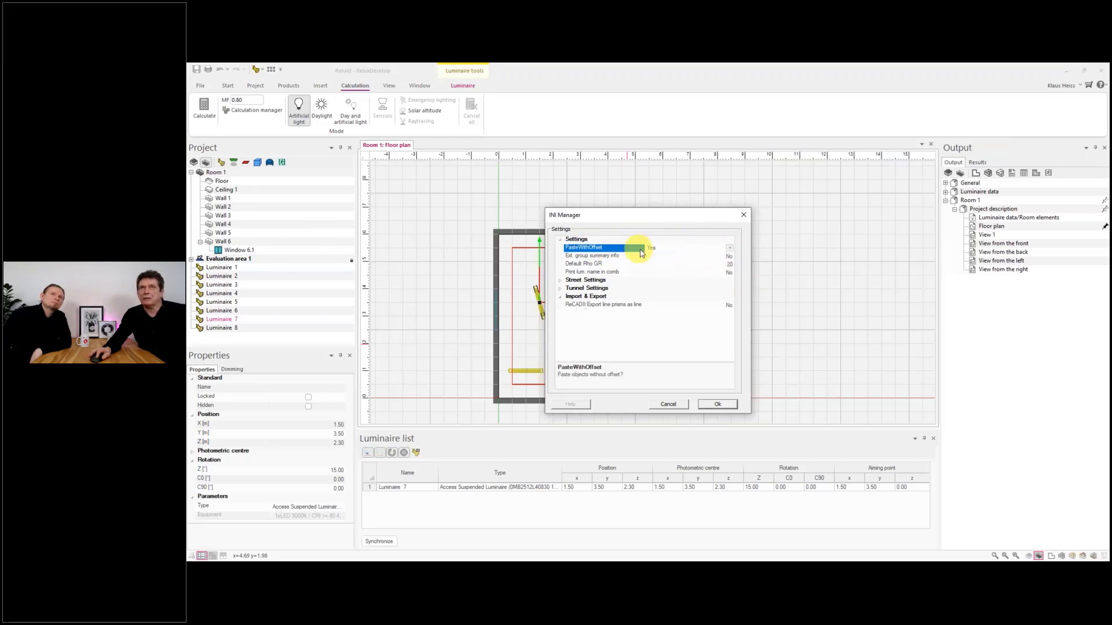
pyautogui.click(717, 404)
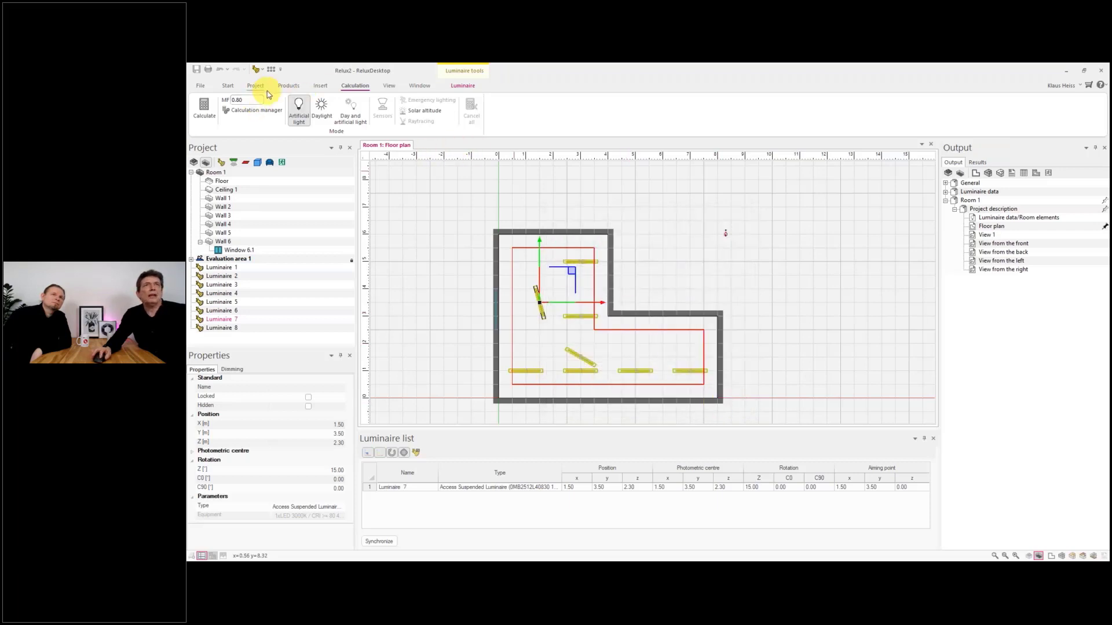
# - Insert a cube base object into Room 1's floor plan at X 3.0 m, Y 2.0 m
pyautogui.click(310, 86)
pyautogui.click(227, 110)
pyautogui.click(229, 144)
pyautogui.scroll(1, 582, 329)
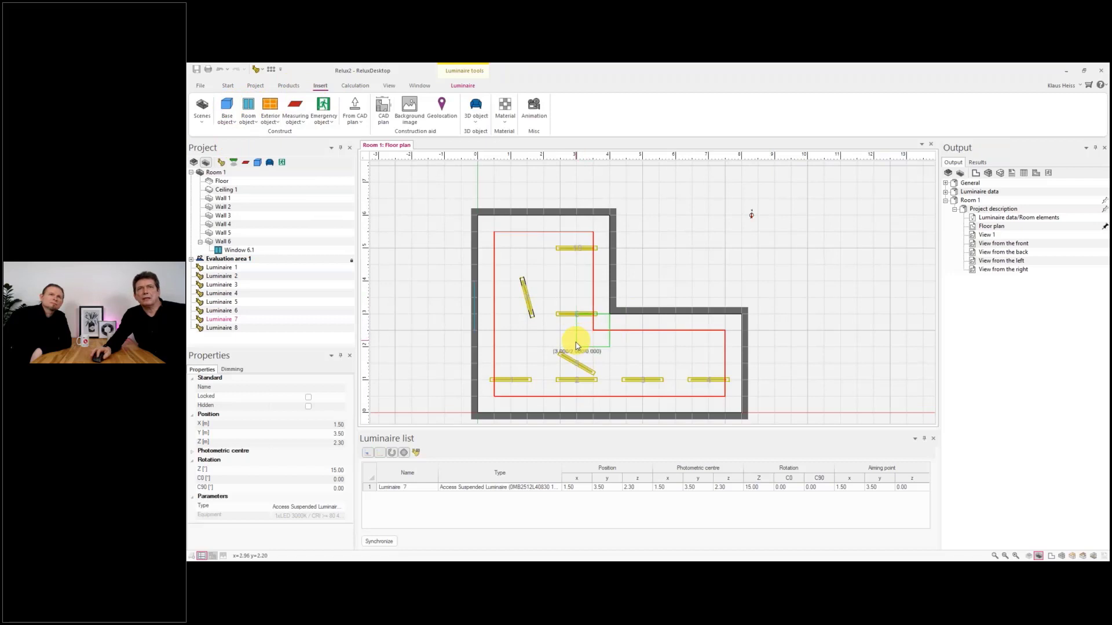
pyautogui.click(579, 348)
pyautogui.press('Escape')
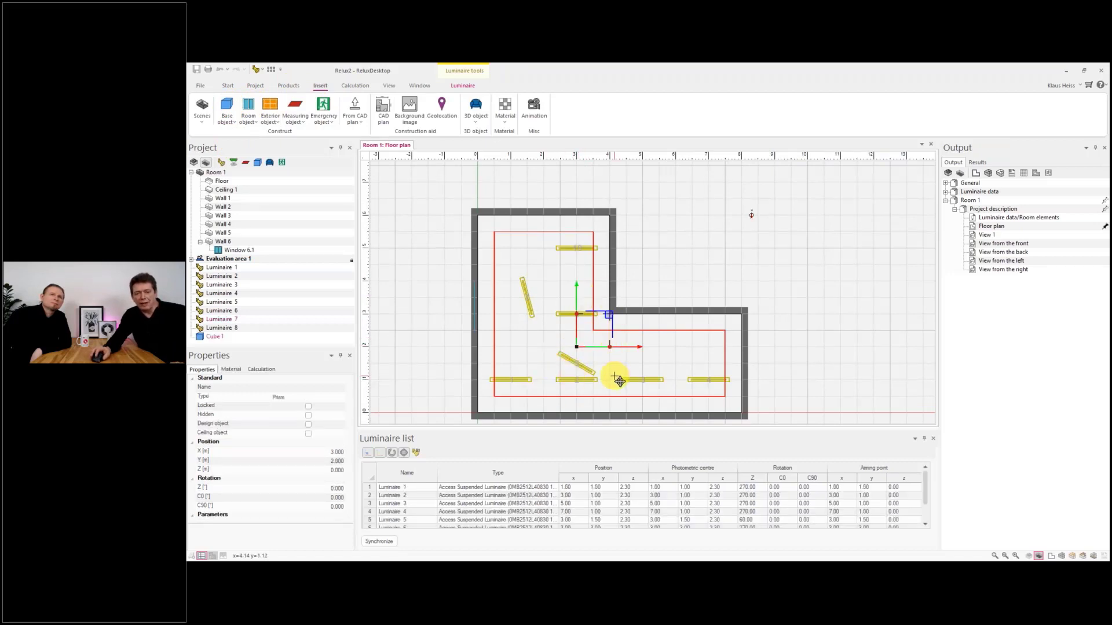
# - Show Room 1 in the 3D view and hide Evaluation area 1 to view the cube inside the room
pyautogui.press('F3')
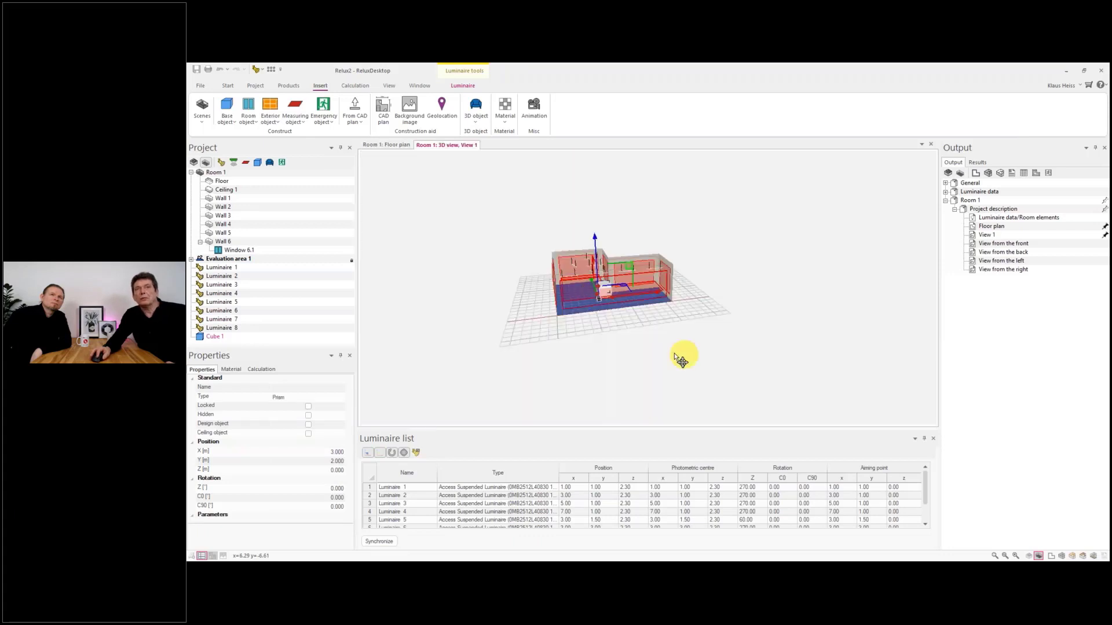
pyautogui.scroll(4, 585, 291)
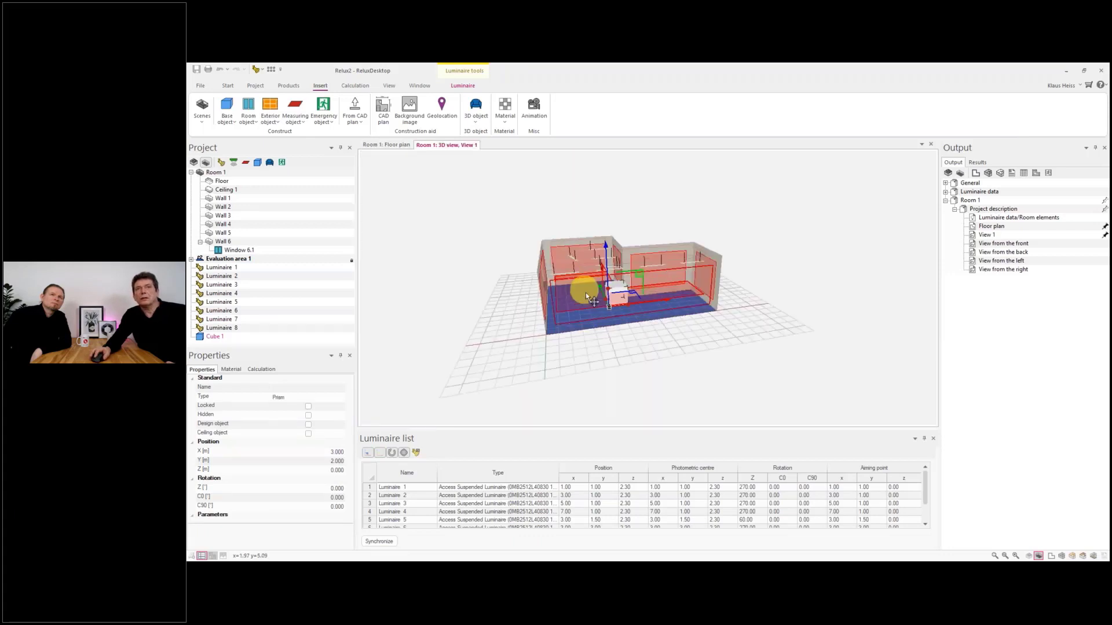
pyautogui.rightClick(237, 259)
pyautogui.click(255, 273)
pyautogui.moveTo(573, 324); pyautogui.dragTo(528, 365)
# - Switch to the second ReluxDesktop window and create a new interior project with an L-shaped room
pyautogui.moveTo(435, 563)
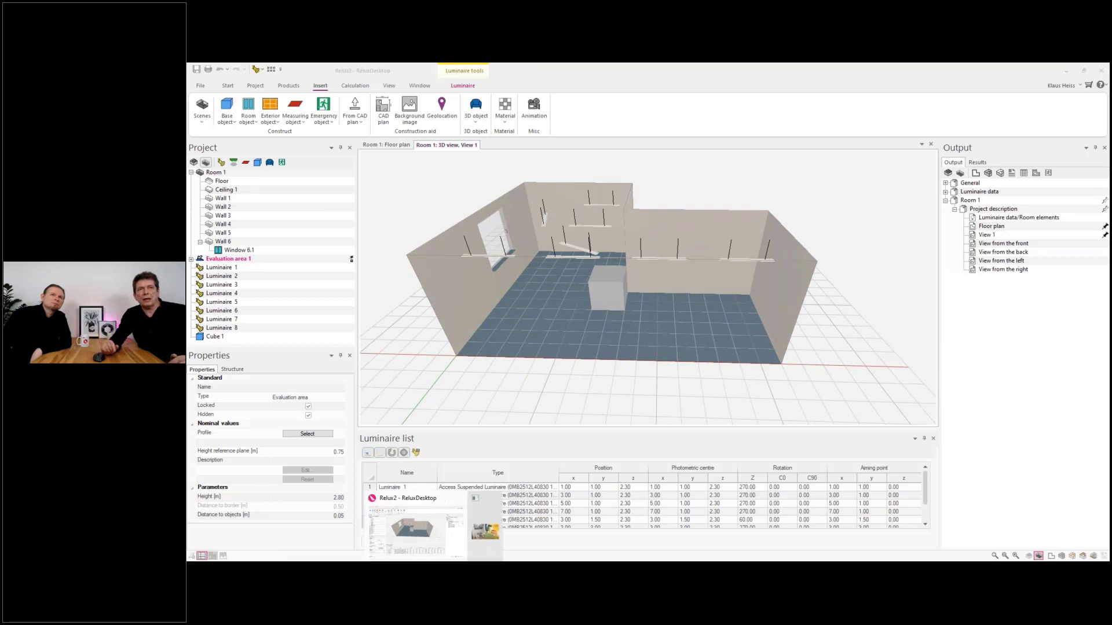
pyautogui.click(498, 542)
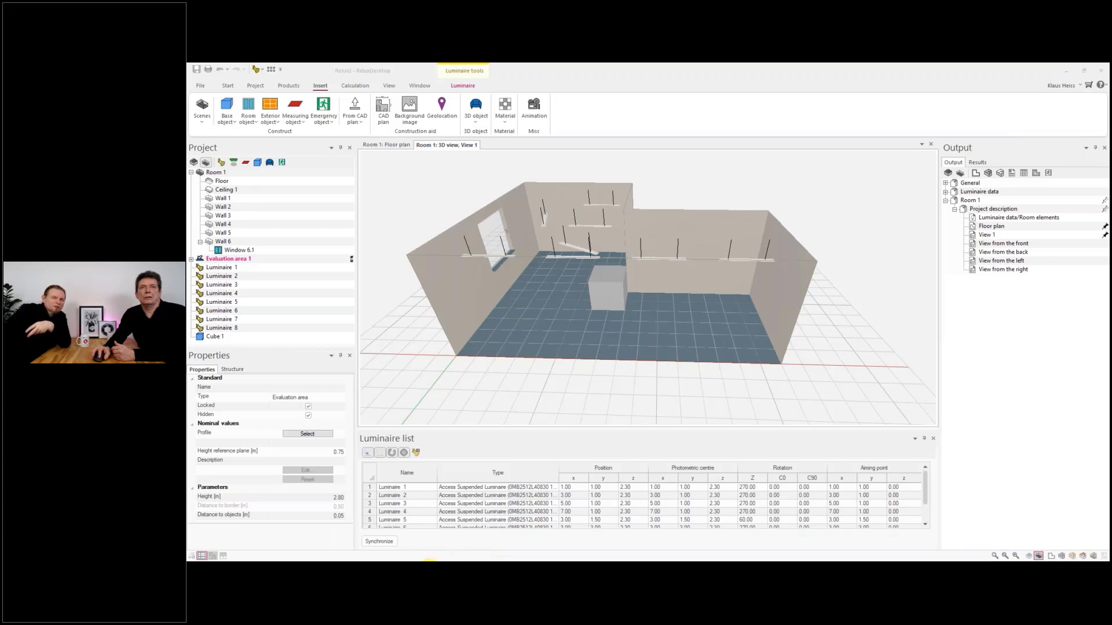
pyautogui.moveTo(436, 559)
pyautogui.click(492, 498)
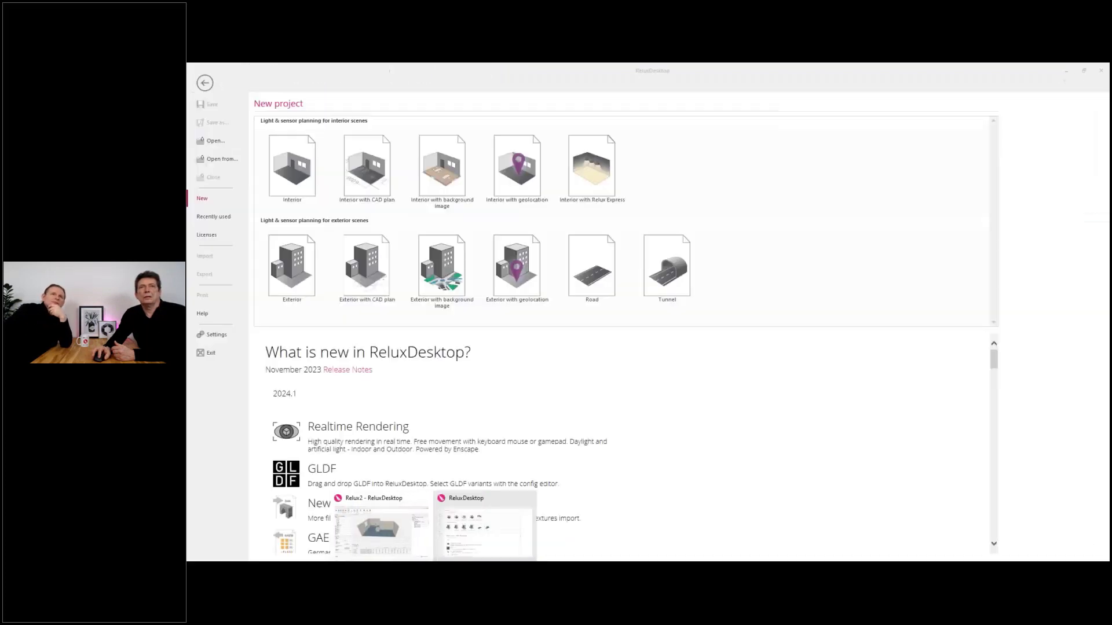
pyautogui.click(285, 176)
pyautogui.click(692, 409)
pyautogui.click(621, 264)
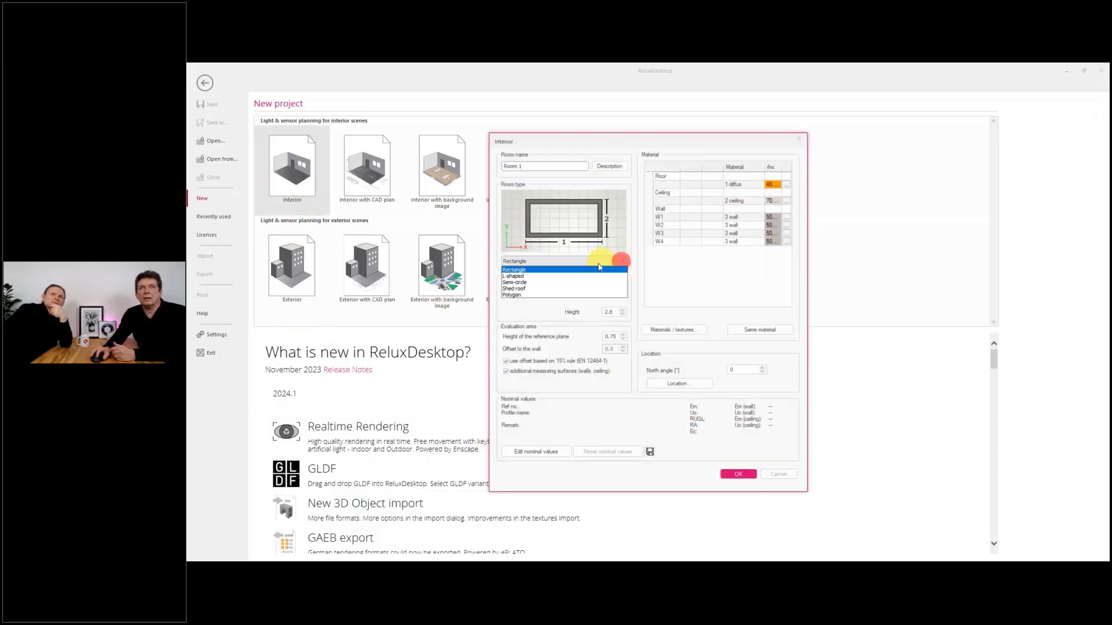
pyautogui.click(560, 275)
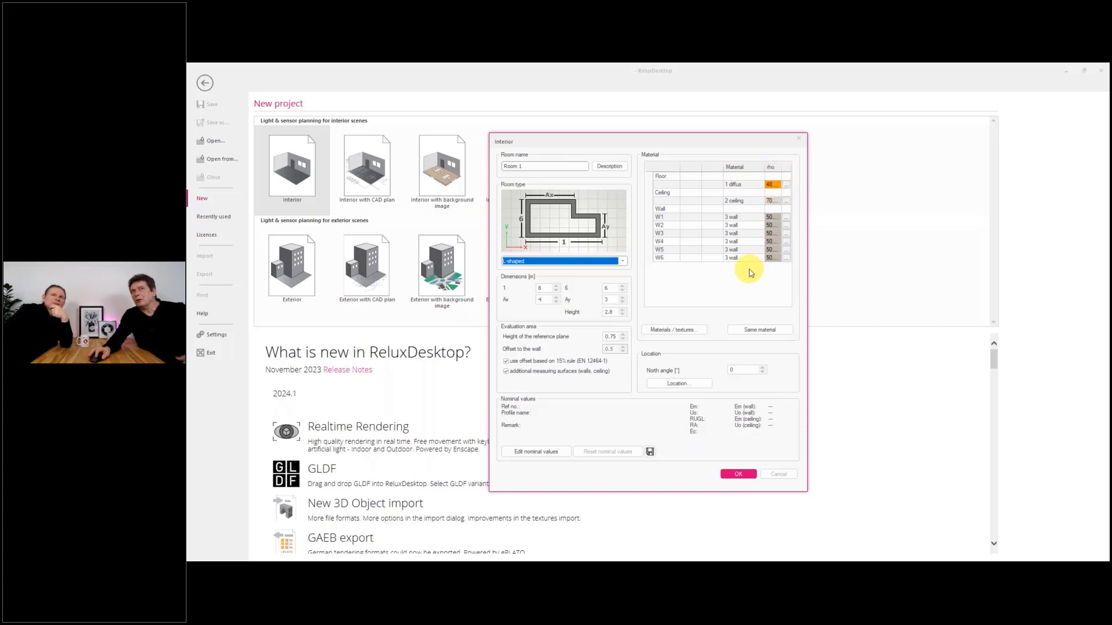
pyautogui.click(739, 473)
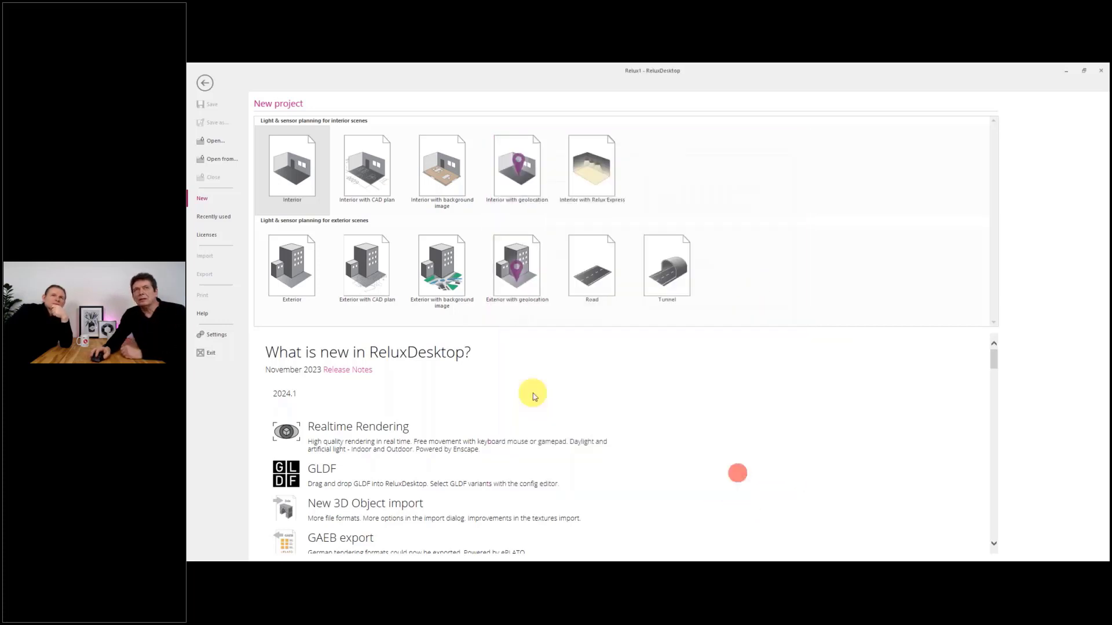
# - Paste the copied cube into the new room's floor plan at about X 3.5 m, Y 2.5 m
pyautogui.scroll(-2, 524, 339)
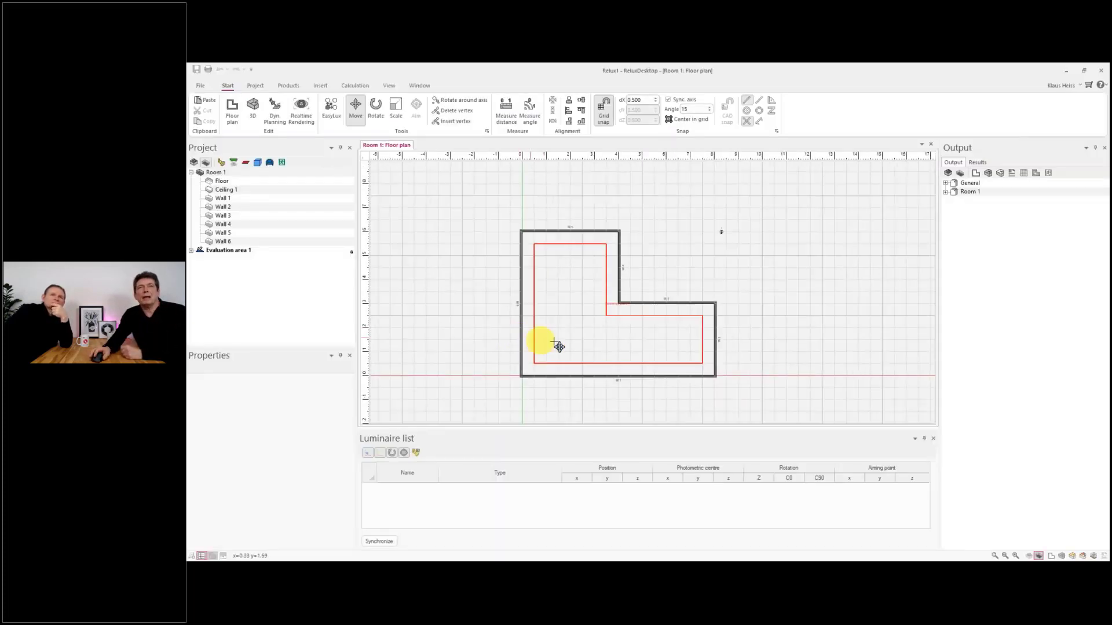
pyautogui.scroll(2, 574, 341)
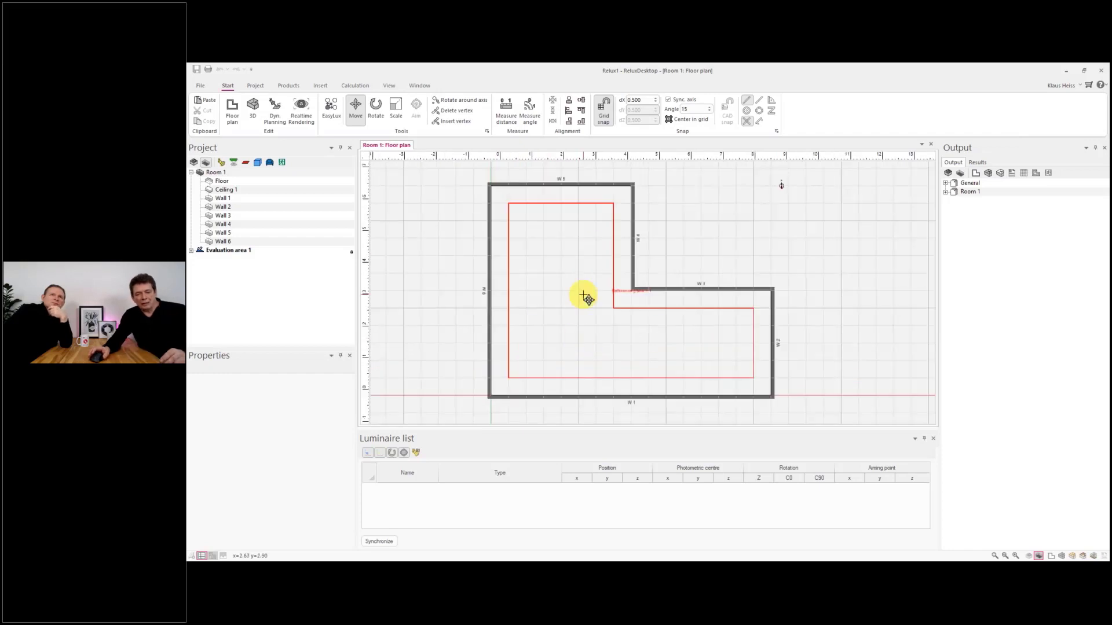
pyautogui.rightClick(613, 297)
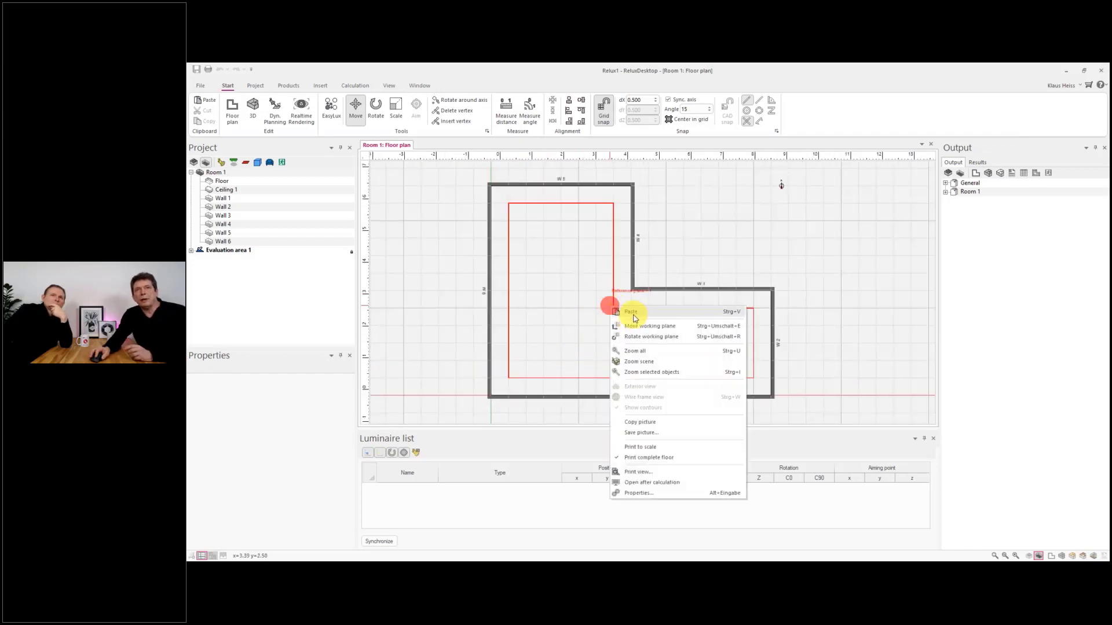
pyautogui.click(633, 315)
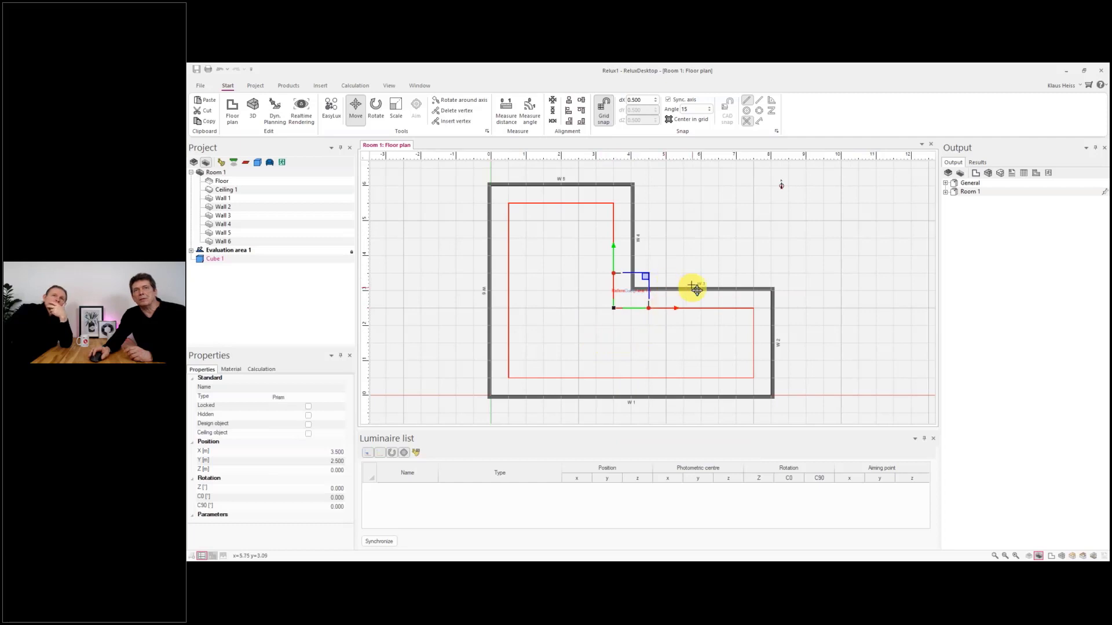
pyautogui.scroll(2, 666, 278)
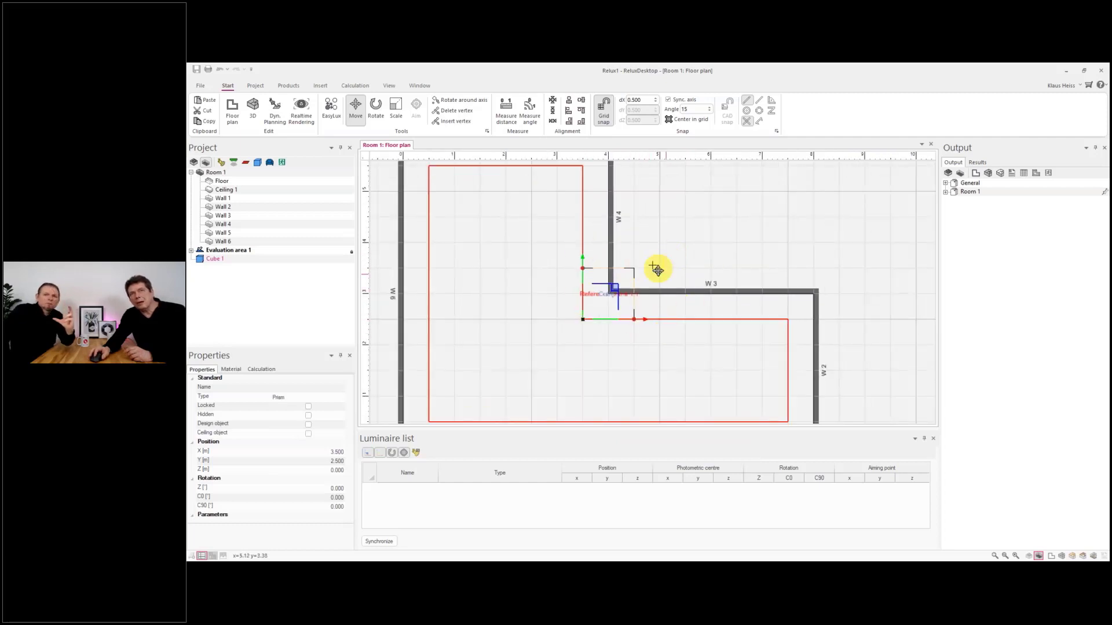
# - Inspect the pasted cube's placement at the inner wall corner in the 3D view, then delete the cube
pyautogui.press('F3')
pyautogui.moveTo(613, 380); pyautogui.dragTo(586, 405, button='middle')
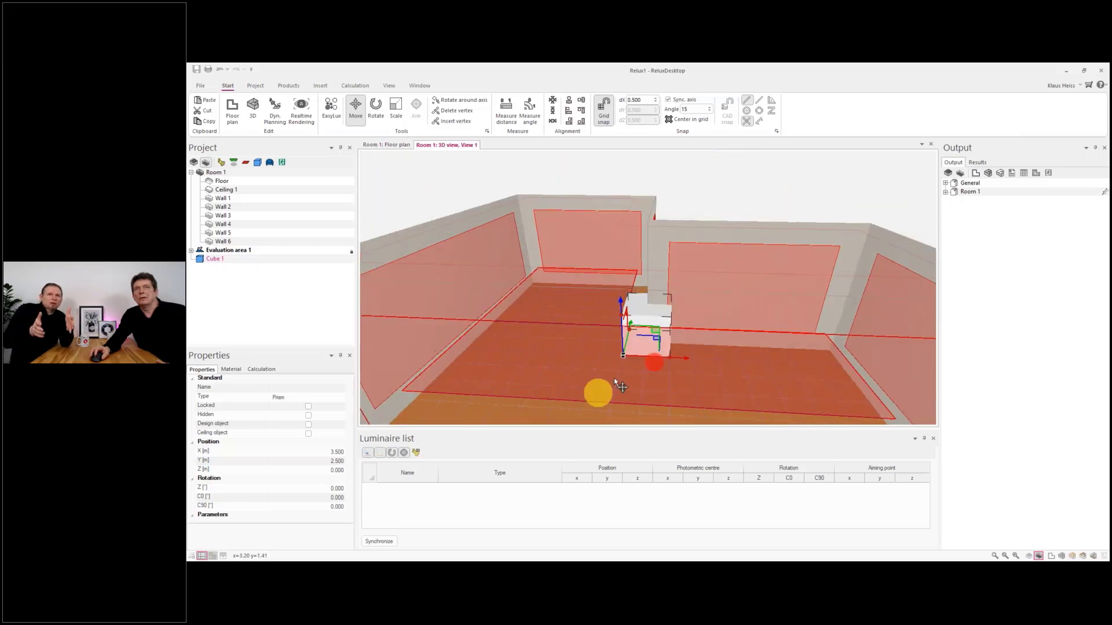
pyautogui.scroll(5, 670, 317)
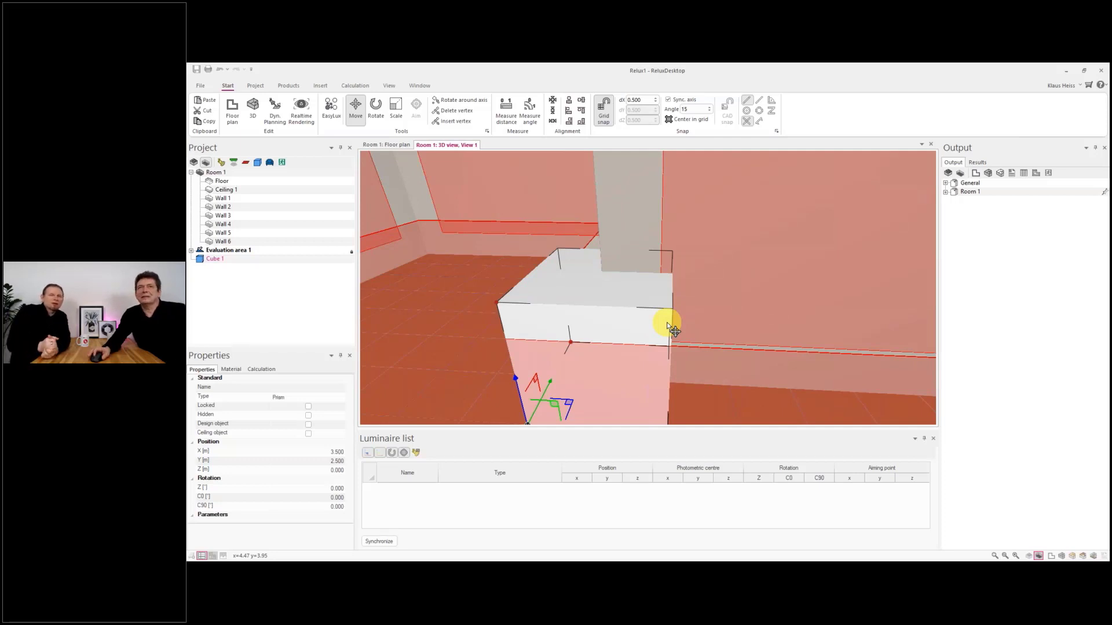
pyautogui.scroll(-5, 671, 328)
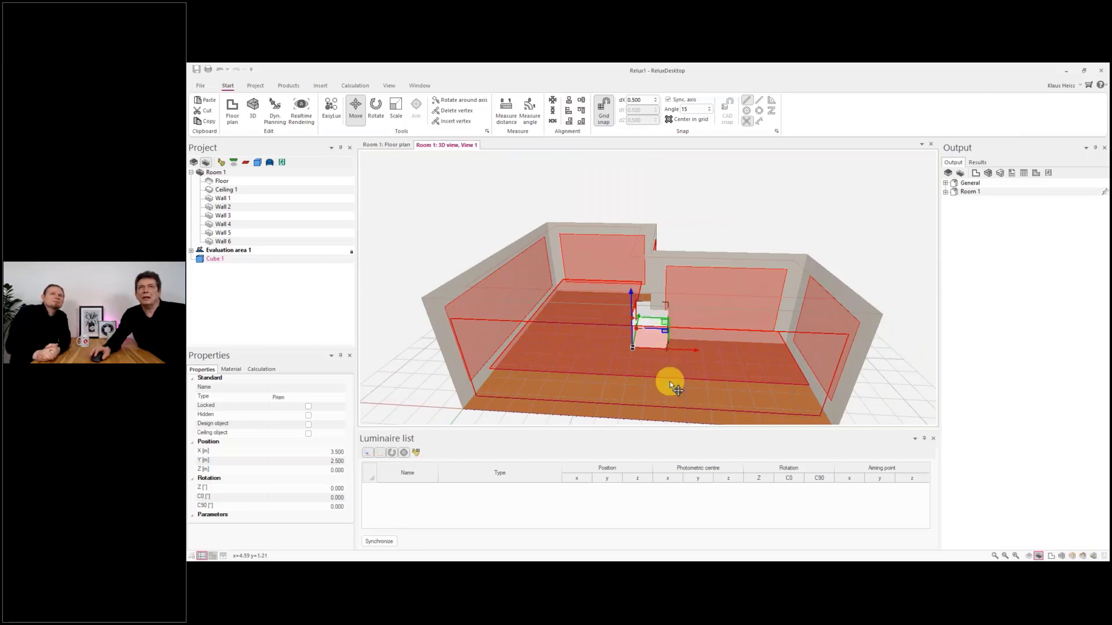
pyautogui.press('Delete')
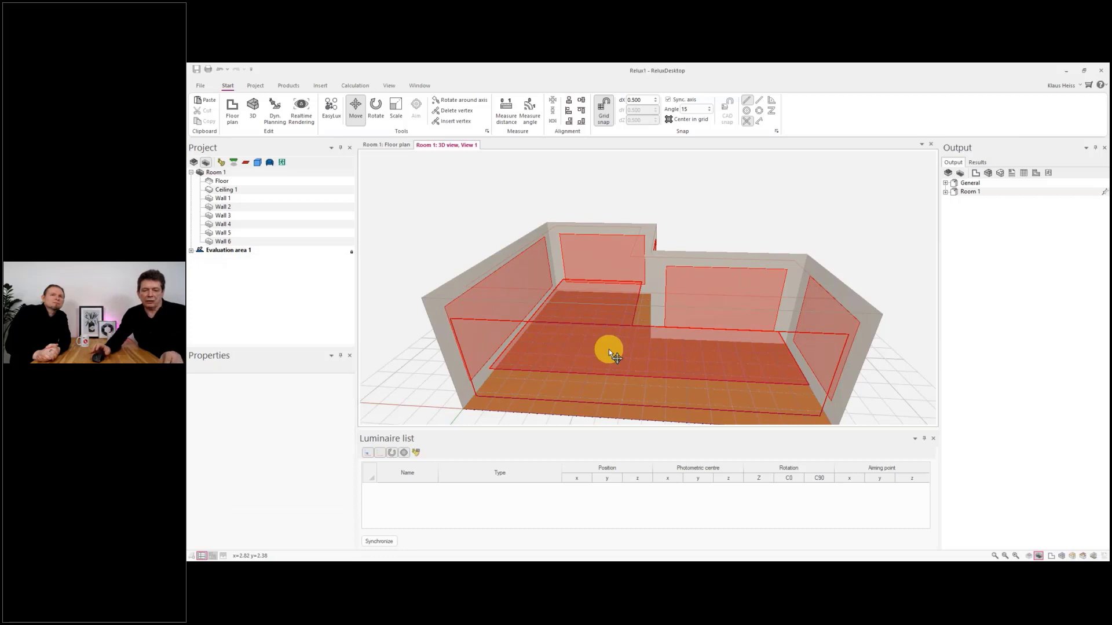
# - Reopen the INI Manager, set PasteWithOffset to No and apply it
pyautogui.hotkey('ctrl', 'shift', 'i')
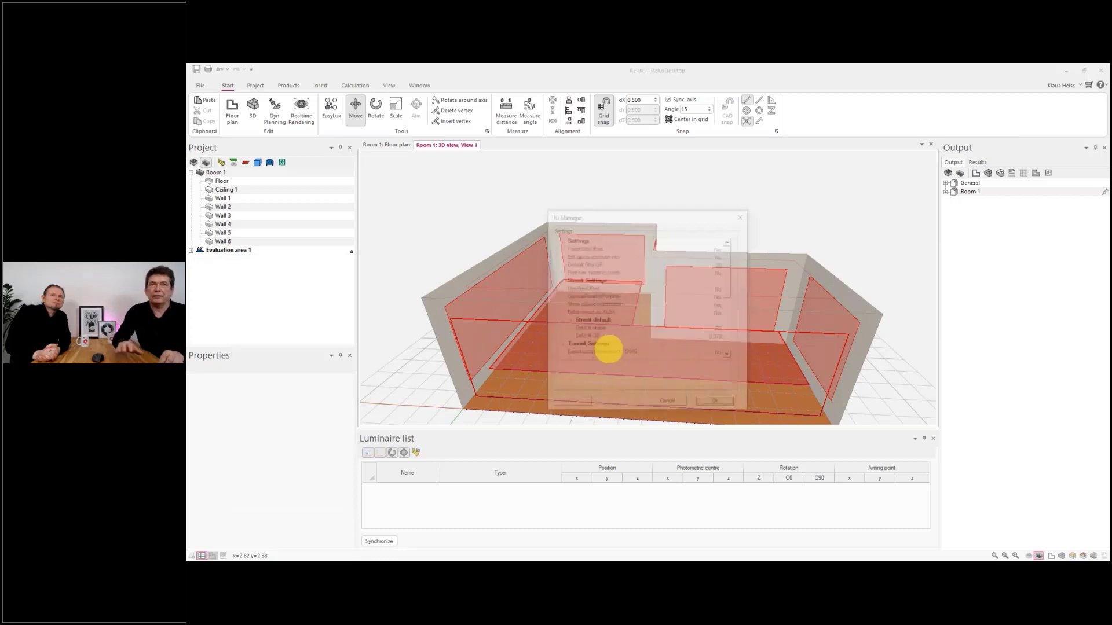
pyautogui.click(692, 246)
pyautogui.click(721, 247)
pyautogui.click(653, 265)
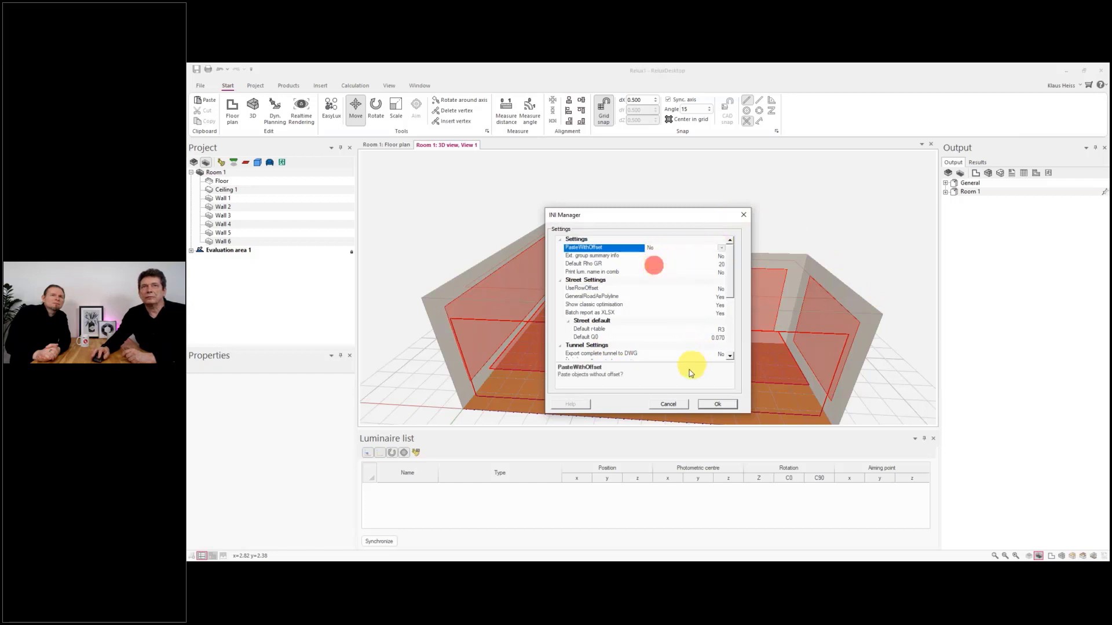
pyautogui.click(716, 403)
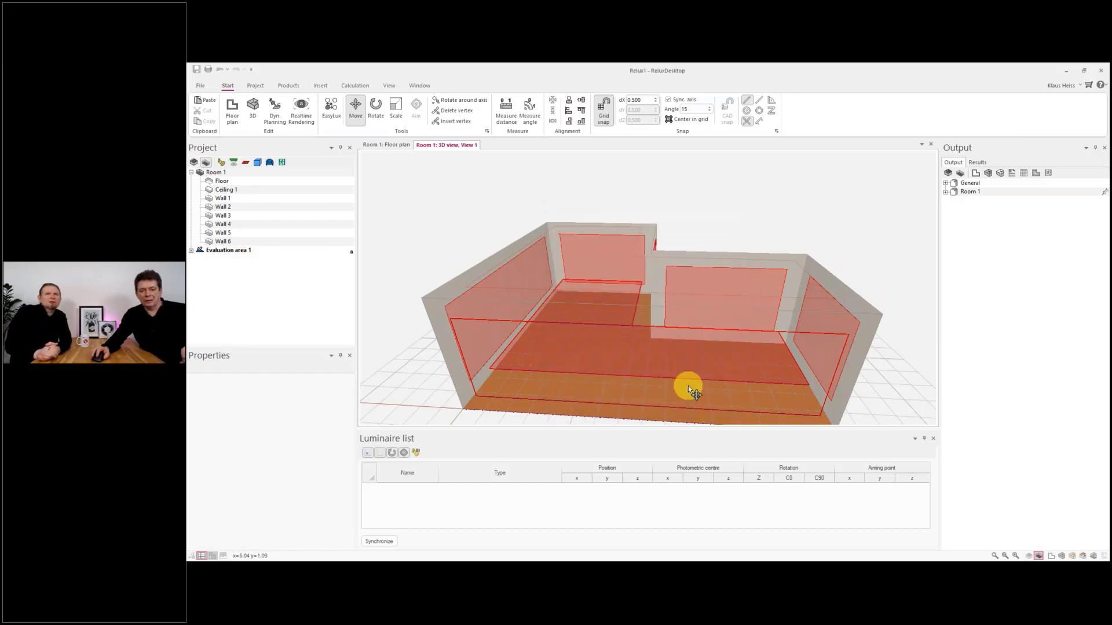
# - Paste the cube at its original coordinates X 3.0 m, Y 2.0 m and compare its placement with the original in the Relux2 project
pyautogui.moveTo(688, 360); pyautogui.dragTo(684, 406, button='middle')
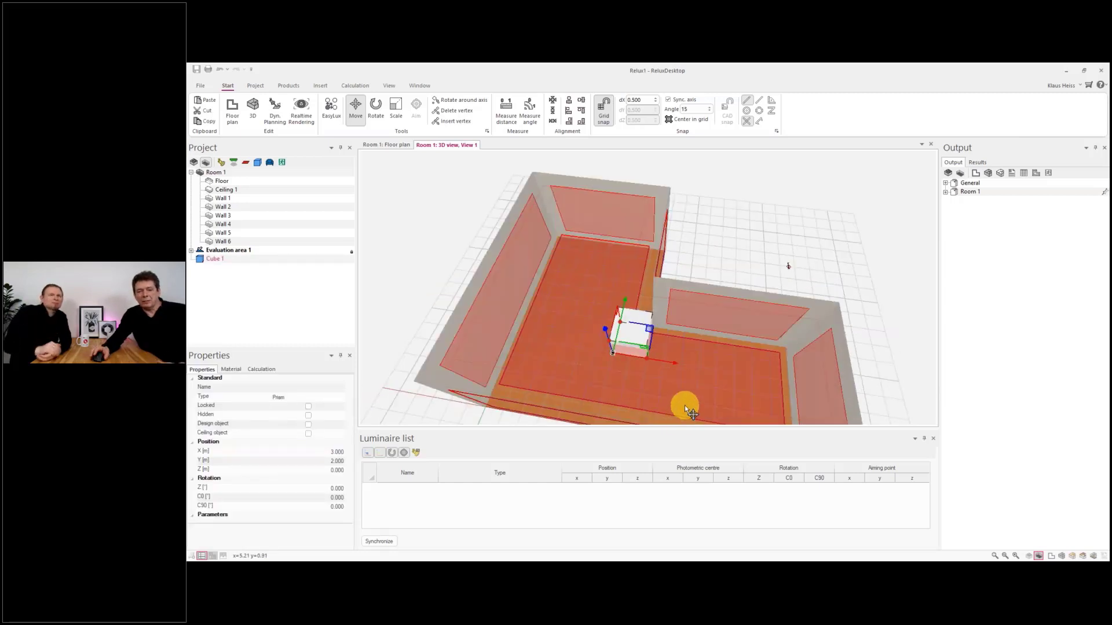
pyautogui.hotkey('ctrl', 'Tab')
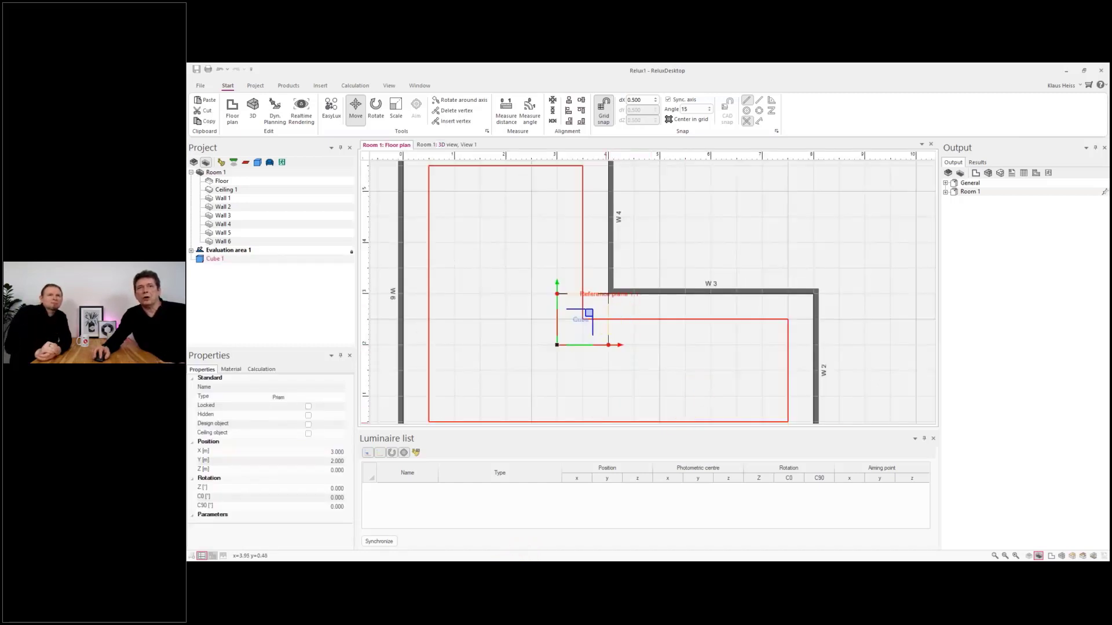
pyautogui.moveTo(519, 553)
pyautogui.click(382, 527)
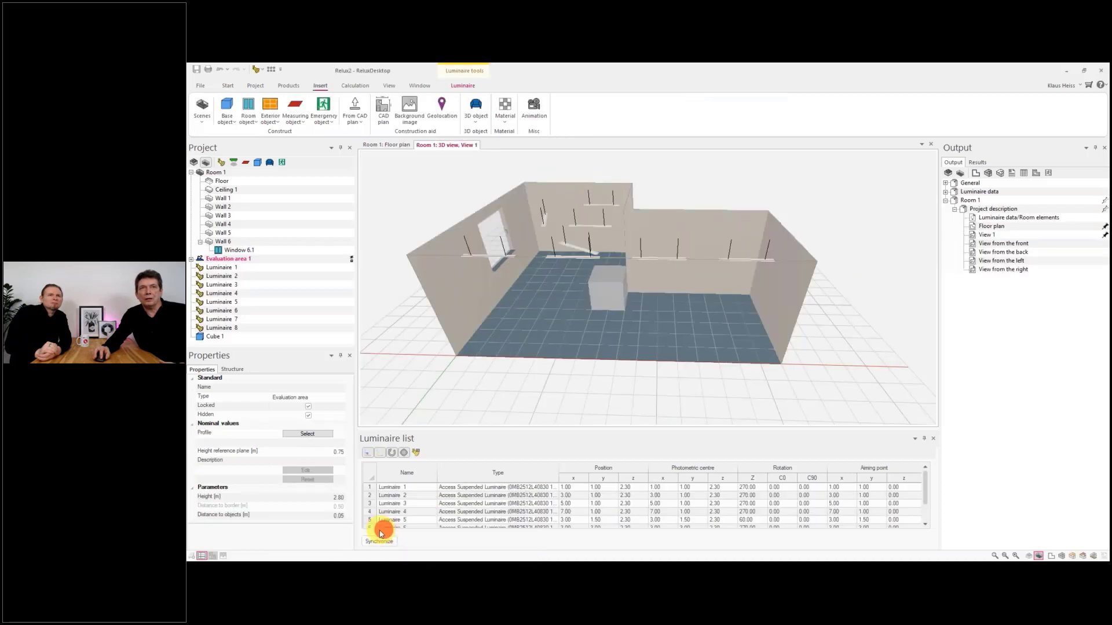
pyautogui.moveTo(573, 342); pyautogui.dragTo(742, 215, button='middle')
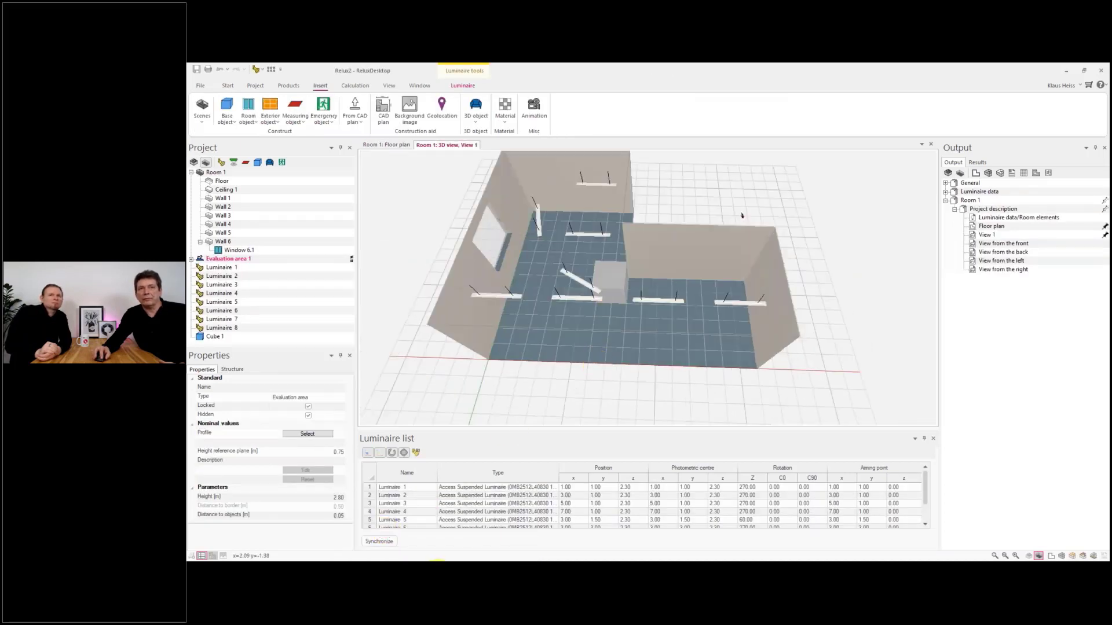
pyautogui.moveTo(518, 553)
pyautogui.click(482, 530)
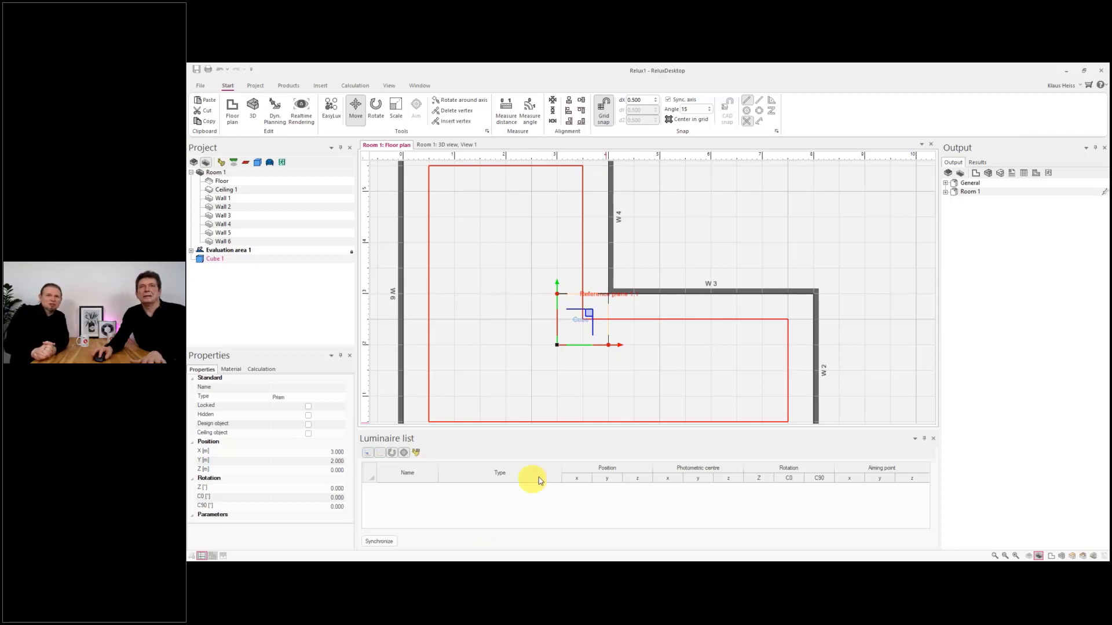
# - Paste nine more copies of the cube at the same coordinates in the new room
pyautogui.hotkey('ctrl', 'v')
pyautogui.hotkey('ctrl', 'v')
pyautogui.hotkey('ctrl', 'v')
pyautogui.hotkey('ctrl', 'v')
pyautogui.hotkey('ctrl', 'v')
pyautogui.hotkey('ctrl', 'v')
pyautogui.hotkey('ctrl', 'v')
pyautogui.hotkey('ctrl', 'v')
pyautogui.hotkey('ctrl', 'v')
# - In the 3D view, move Cube 10 along the X axis to X 1.5 m and select Cube 1 from the remaining stack
pyautogui.hotkey('ctrl', 'Tab')
pyautogui.moveTo(499, 363); pyautogui.dragTo(724, 416, button='middle')
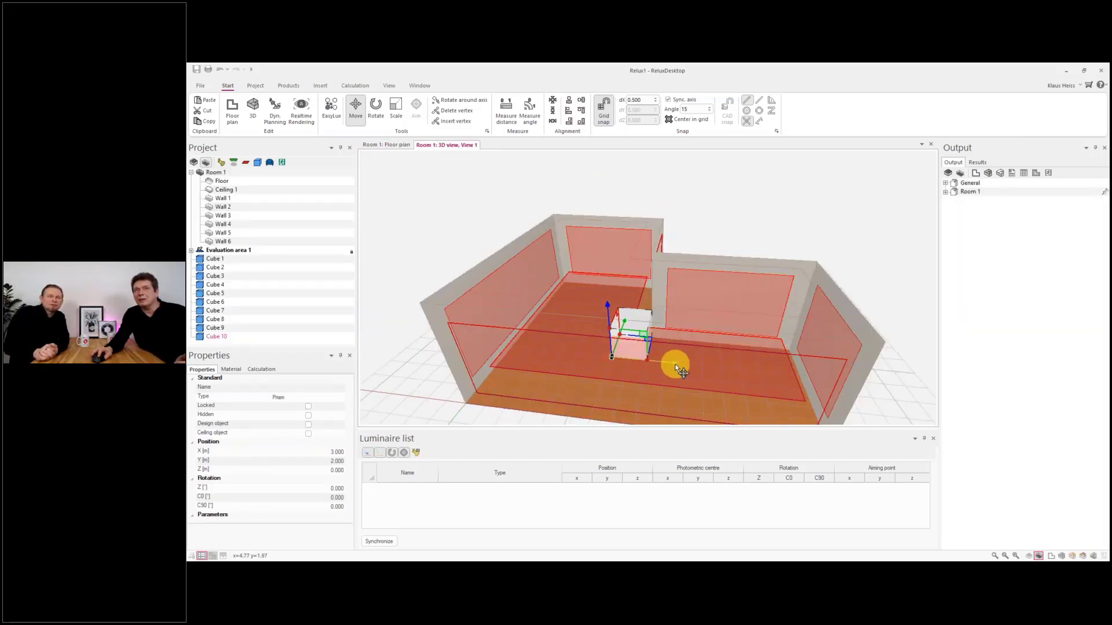
pyautogui.moveTo(672, 363); pyautogui.dragTo(613, 362)
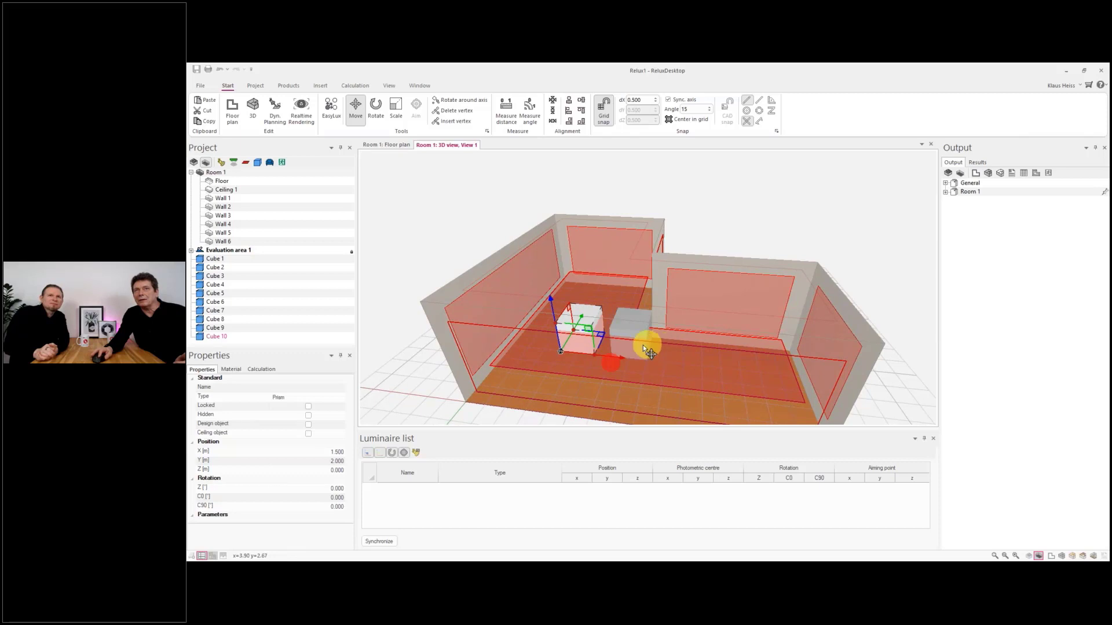
pyautogui.click(637, 348)
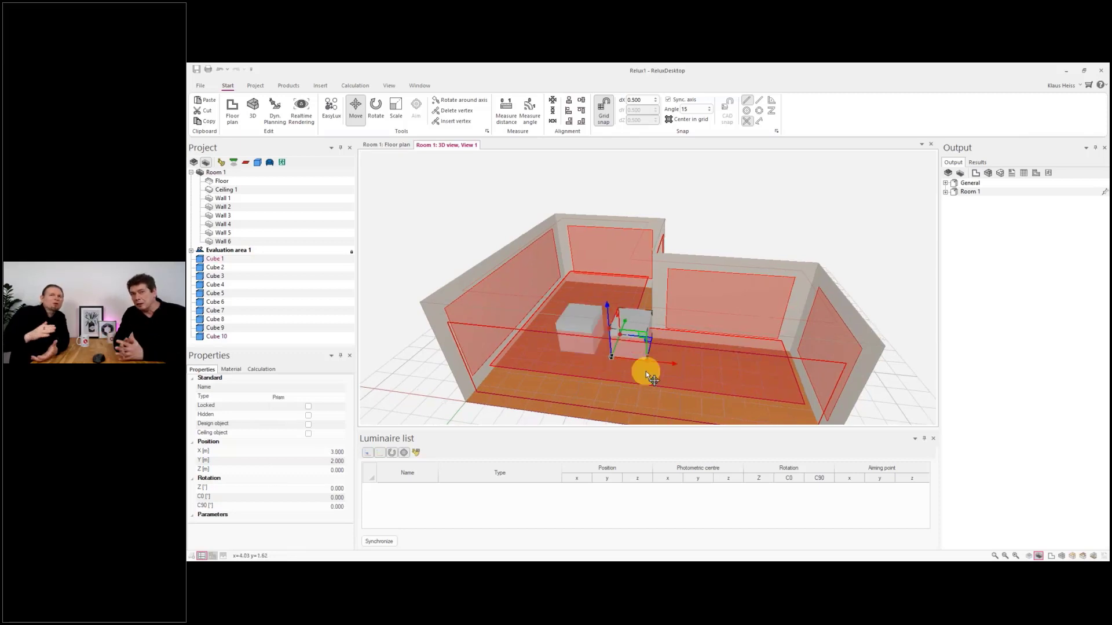